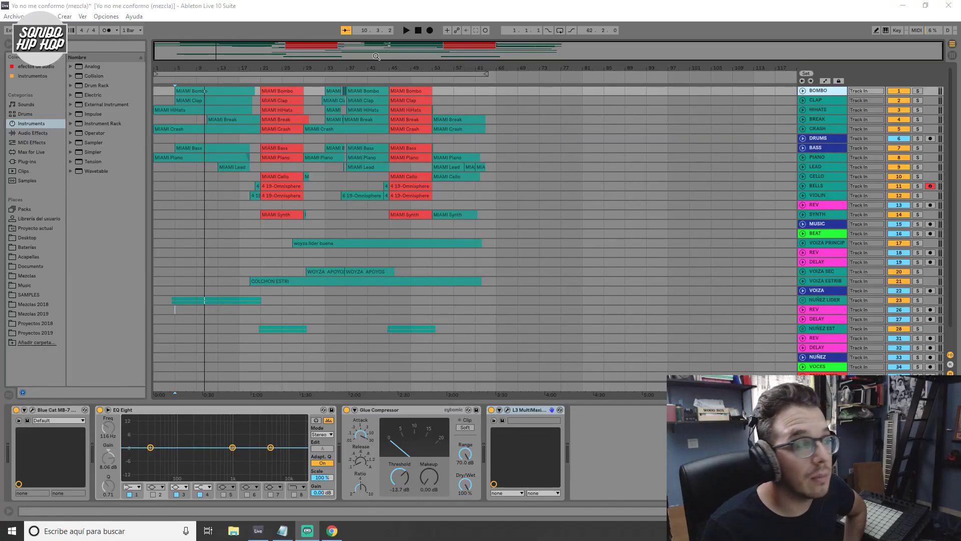
left_click_drag(213, 48, 212, 50)
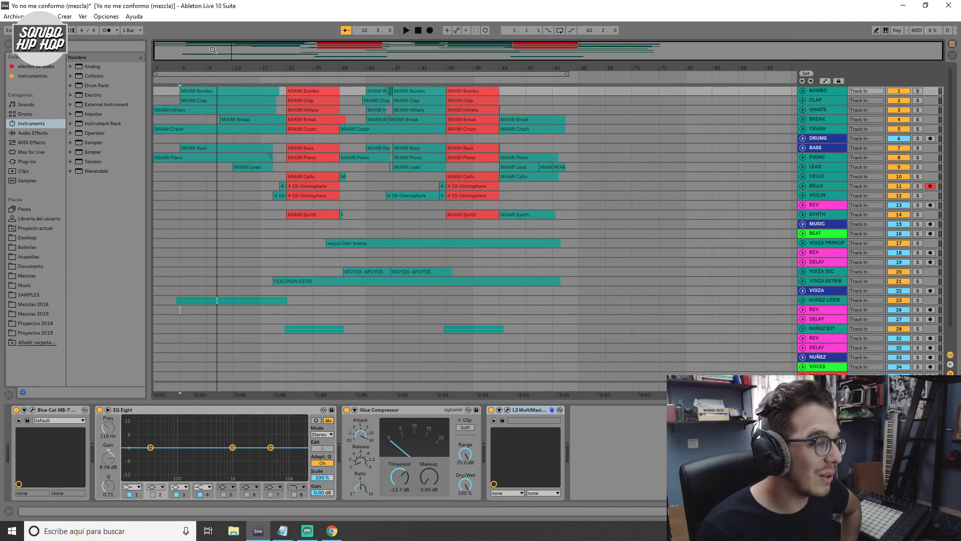
left_click_drag(150, 225, 141, 226)
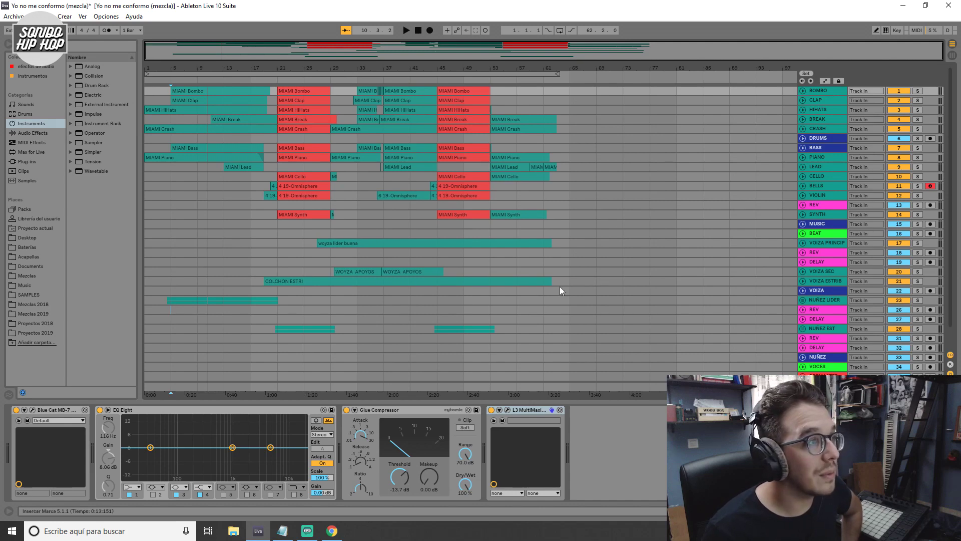
scroll(560, 287, "down", 3)
scroll(559, 287, "up", 3)
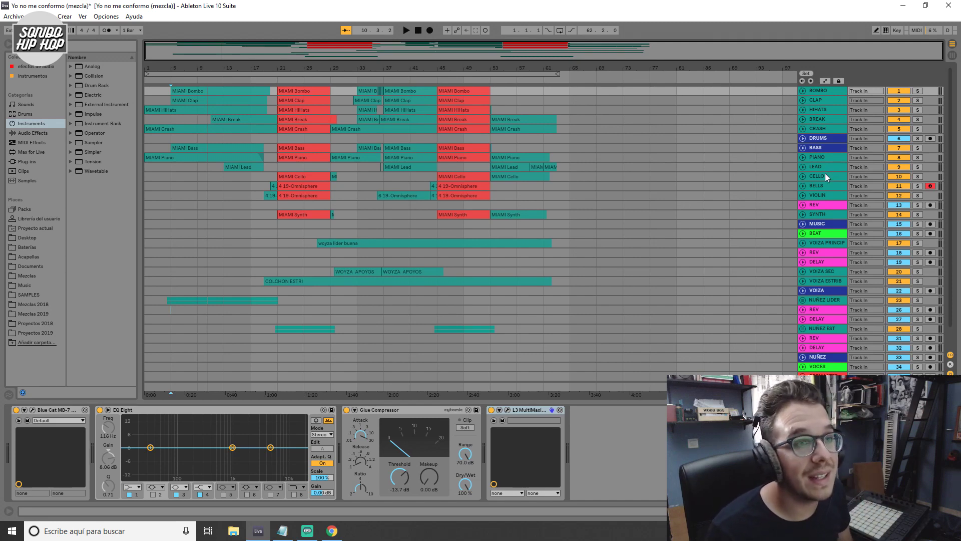
scroll(825, 173, "down", 2)
scroll(825, 174, "up", 2)
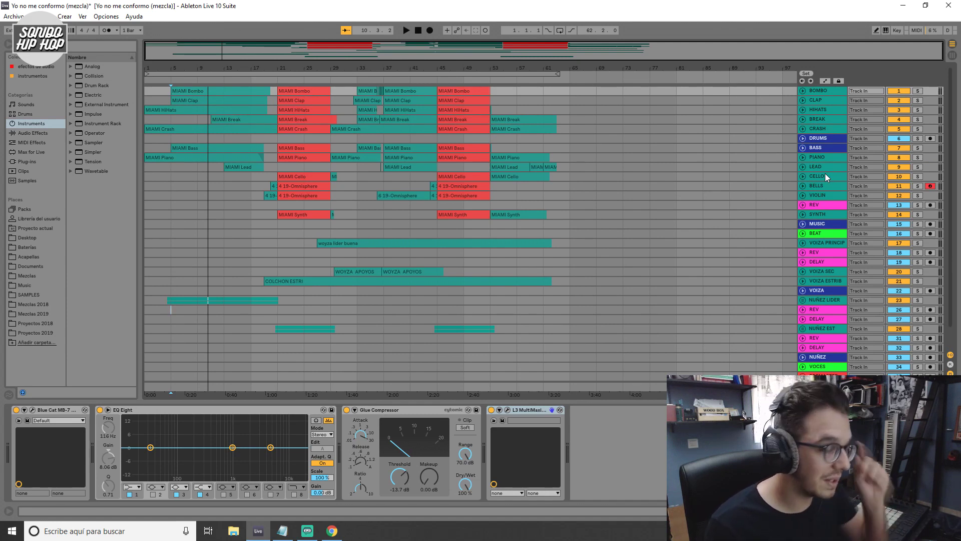
Unfold the PIANO track in the arrangement and solo it.
left_click(804, 158)
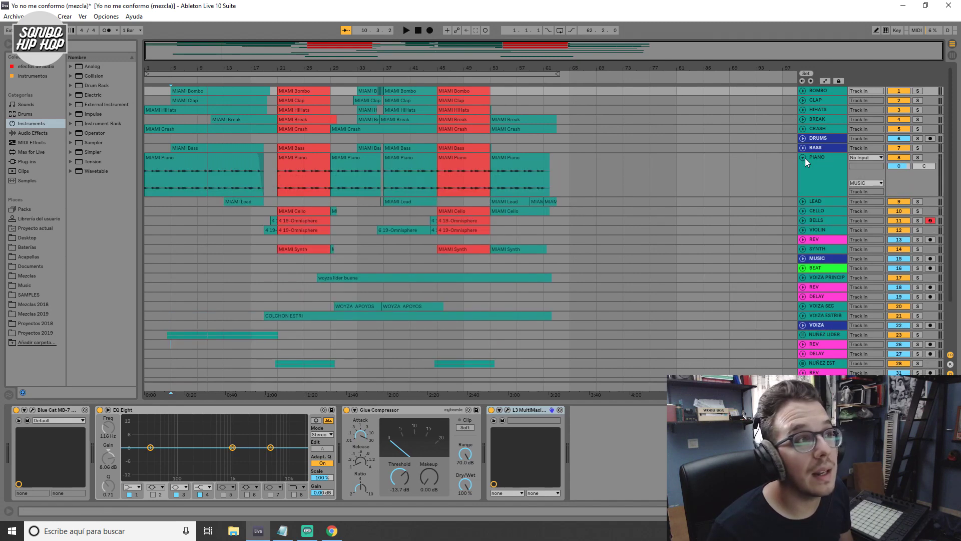
left_click_drag(159, 47, 159, 56)
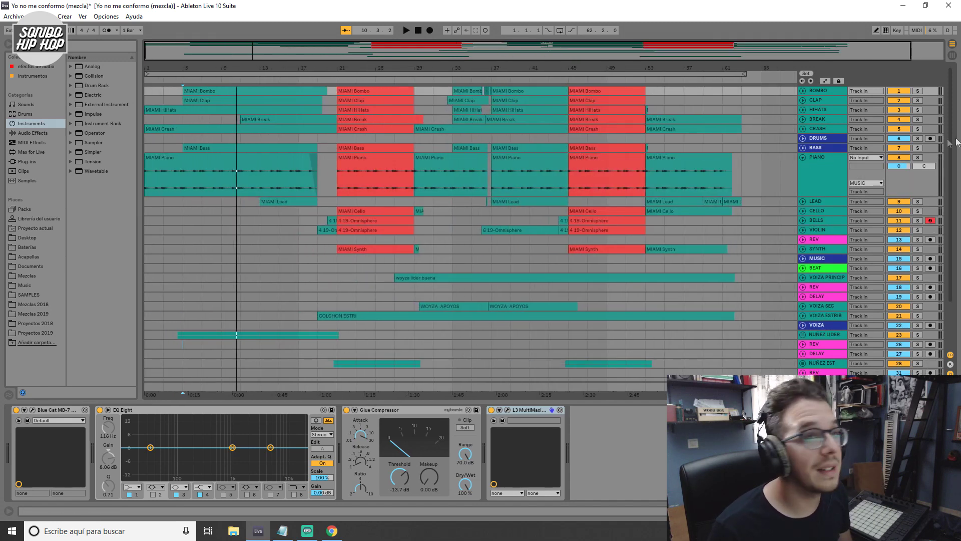
left_click(918, 157)
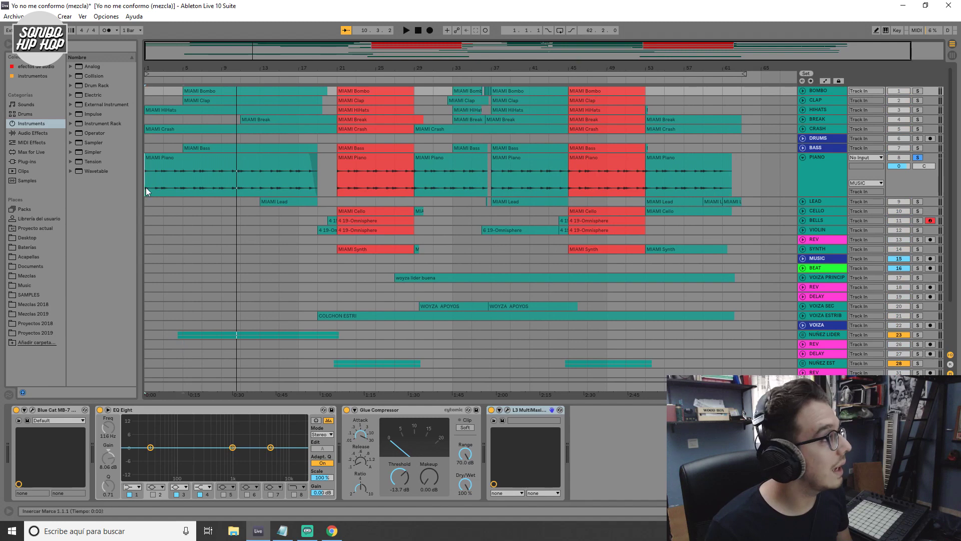
Enlarge the PIANO track's waveform and listen to the soloed track from the start of the song.
left_click(146, 187)
key("alt+plus")
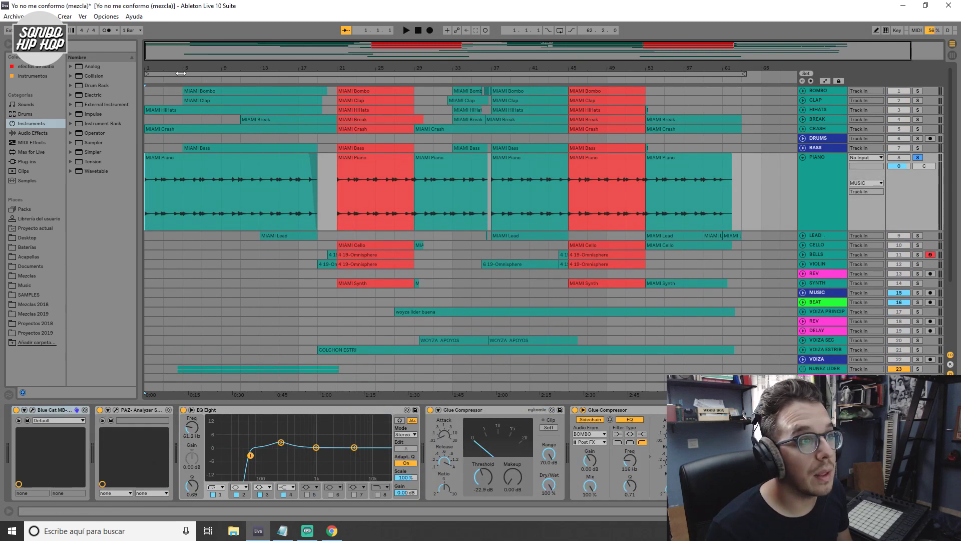
key("plus")
left_click_drag(151, 49, 151, 55)
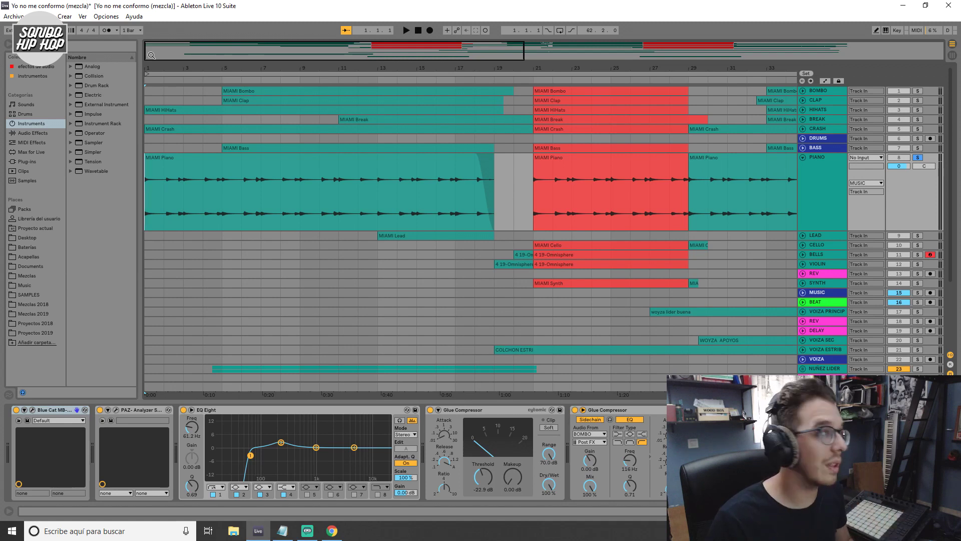
key("space")
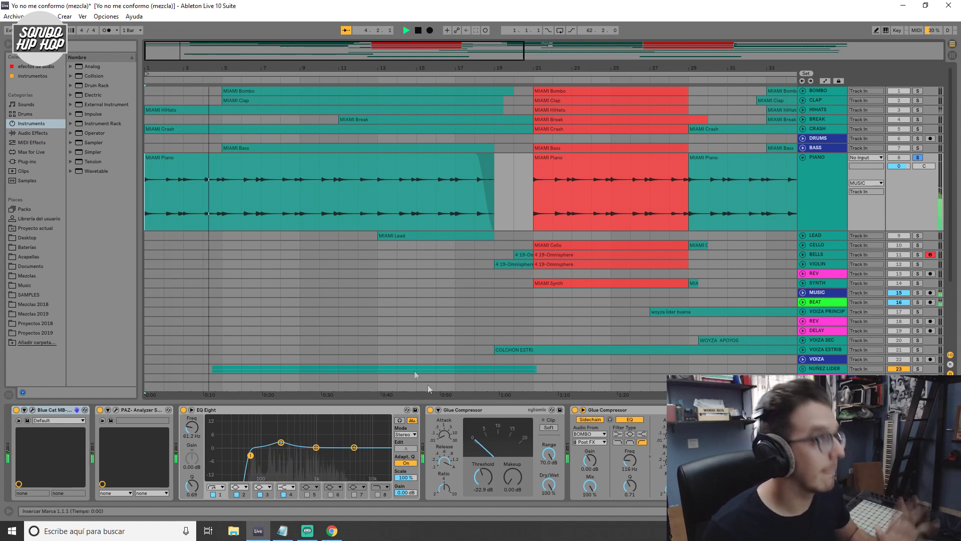
left_click(419, 31)
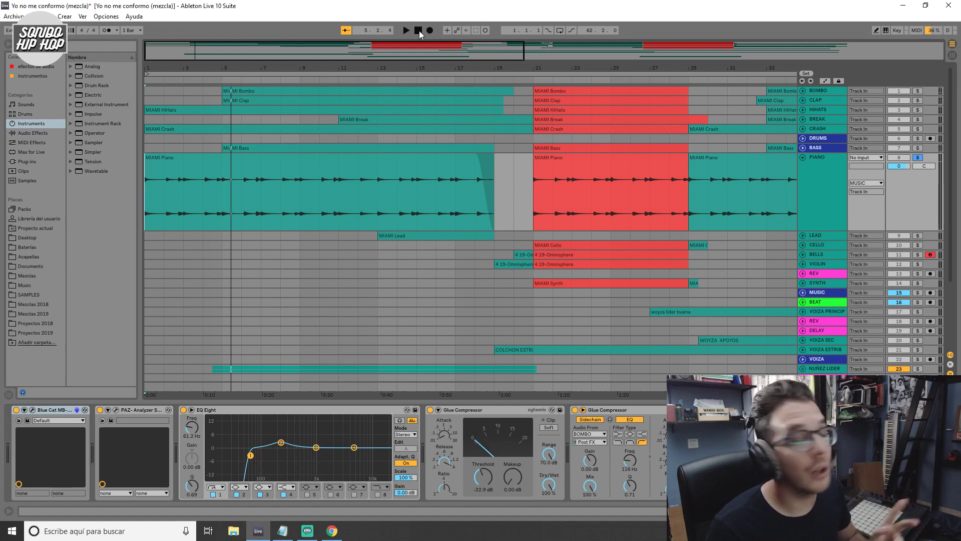
Turn on the metronome and listen briefly to the soloed piano from bar 1 against it.
left_click(158, 187)
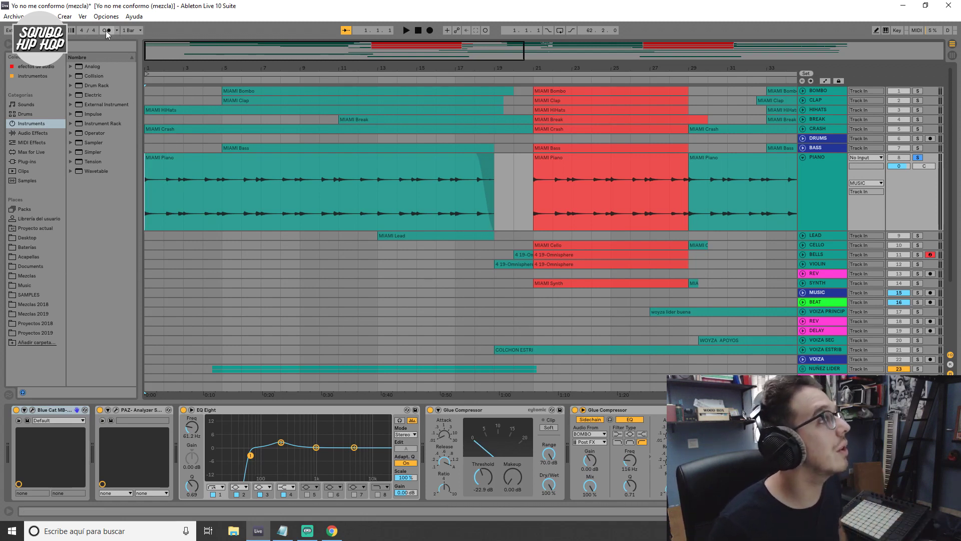
left_click(406, 30)
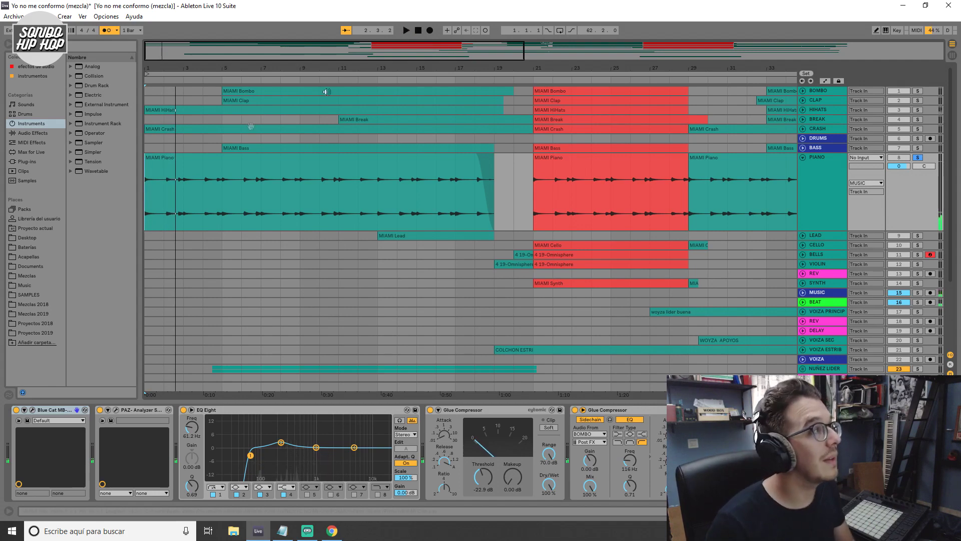
key("space")
Play the soloed piano with the metronome from bar 2 and stop after a couple of beats.
left_click(166, 179)
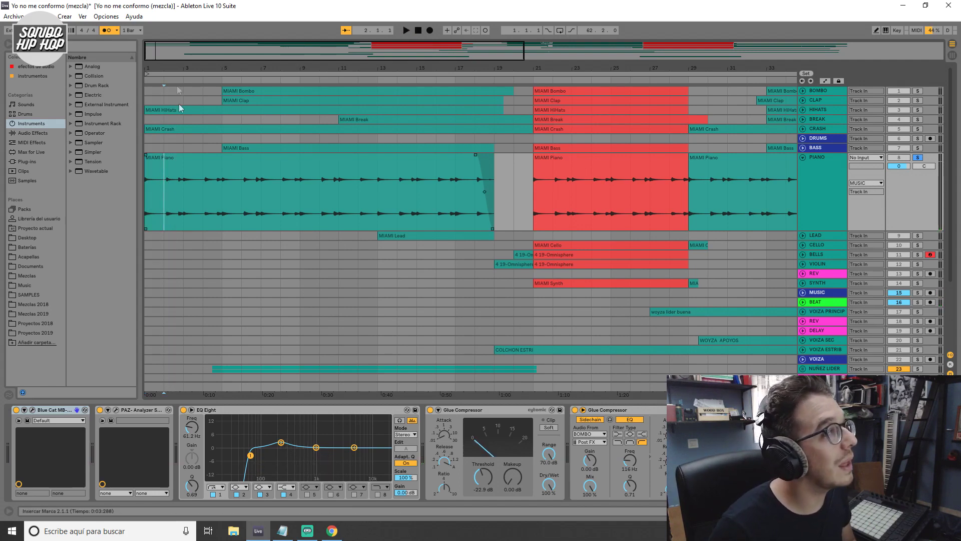
left_click_drag(146, 54, 146, 95)
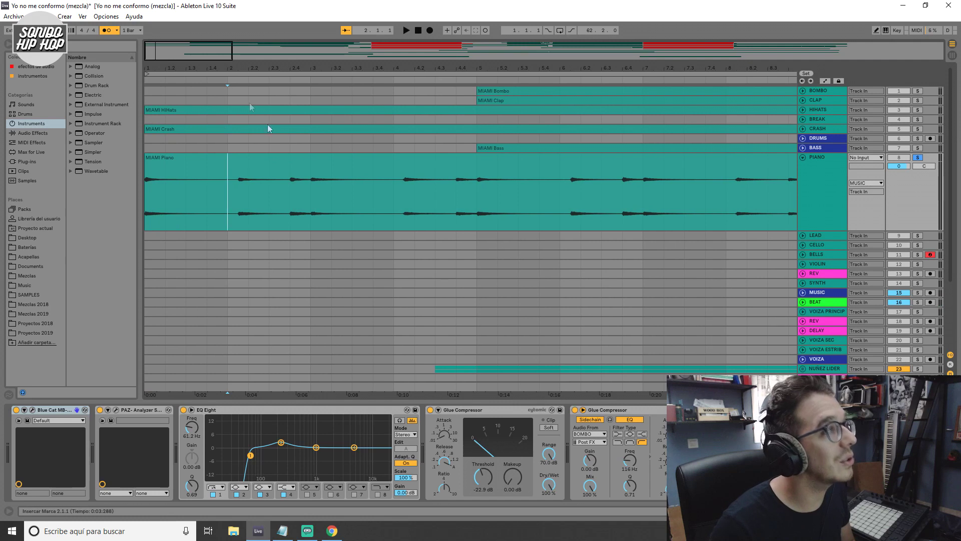
left_click_drag(196, 65, 196, 60)
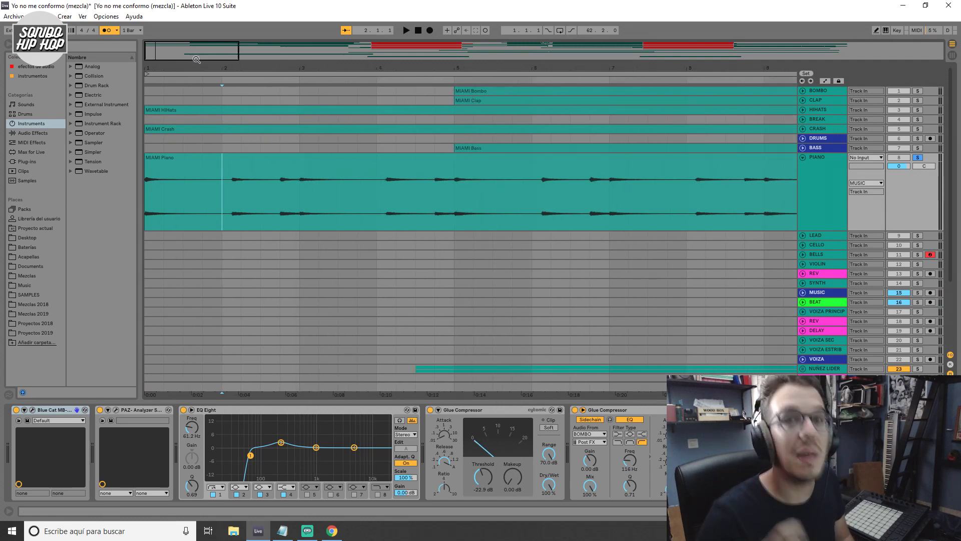
key("space")
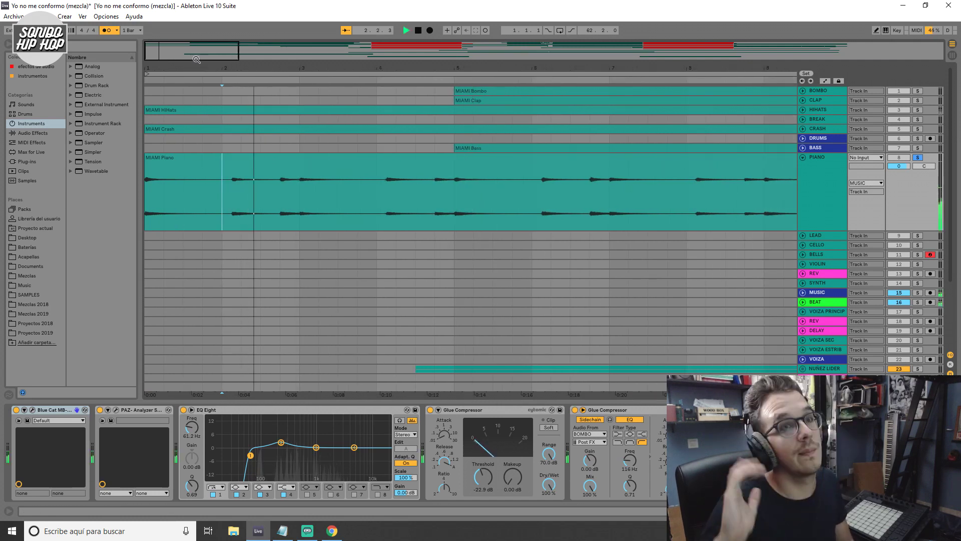
key("space")
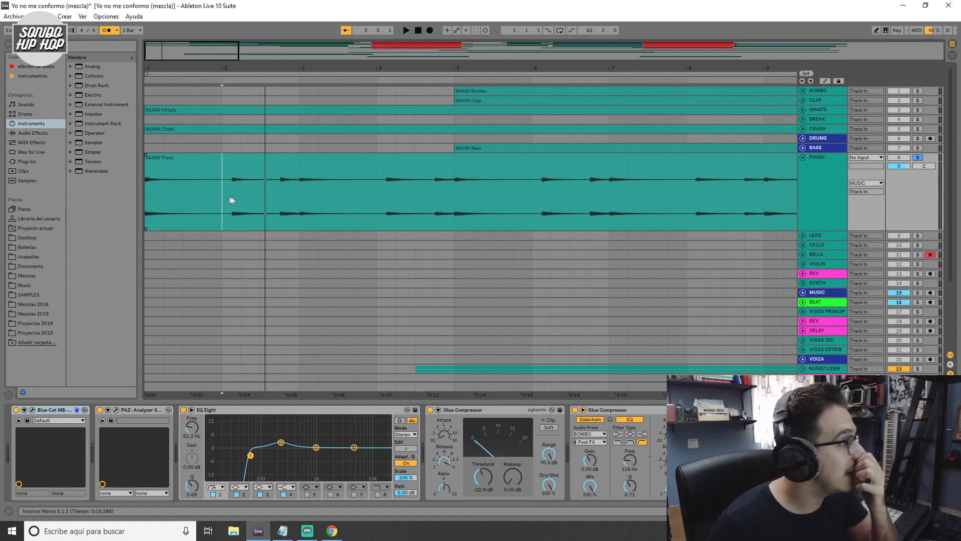
Check the piano notes between bars 2 and 5, playing the passage from bar 4 against the metronome.
left_click(276, 197)
left_click(377, 197)
key("space")
key("space")
left_click(434, 197)
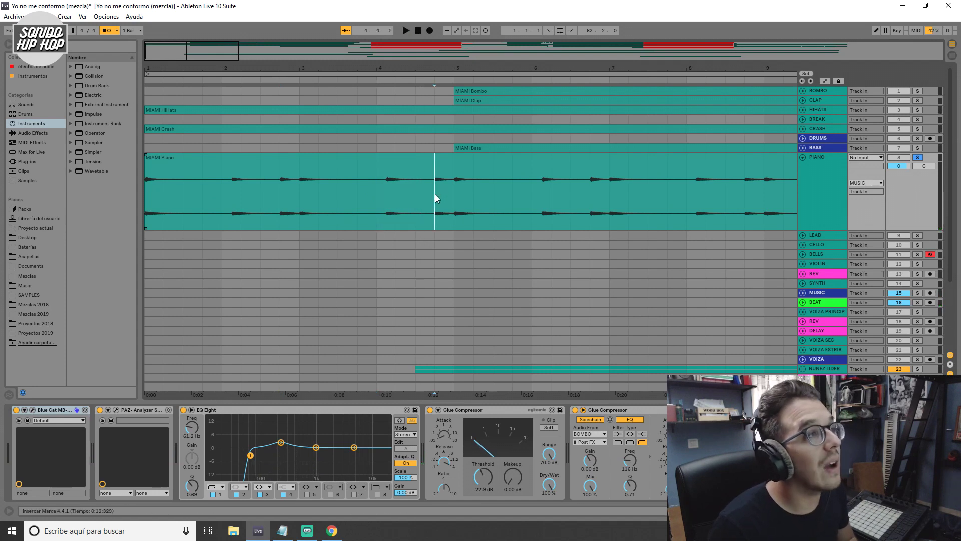
left_click(377, 207)
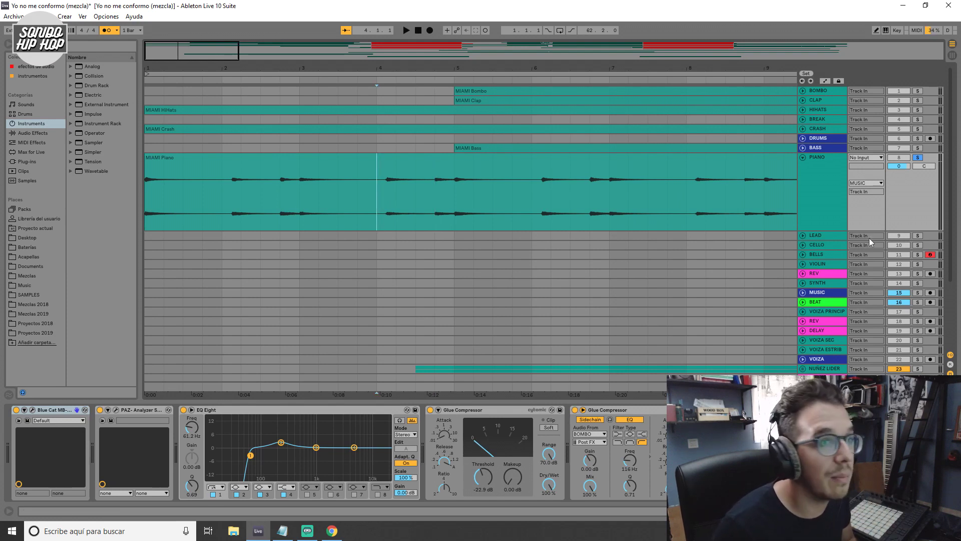
key("space")
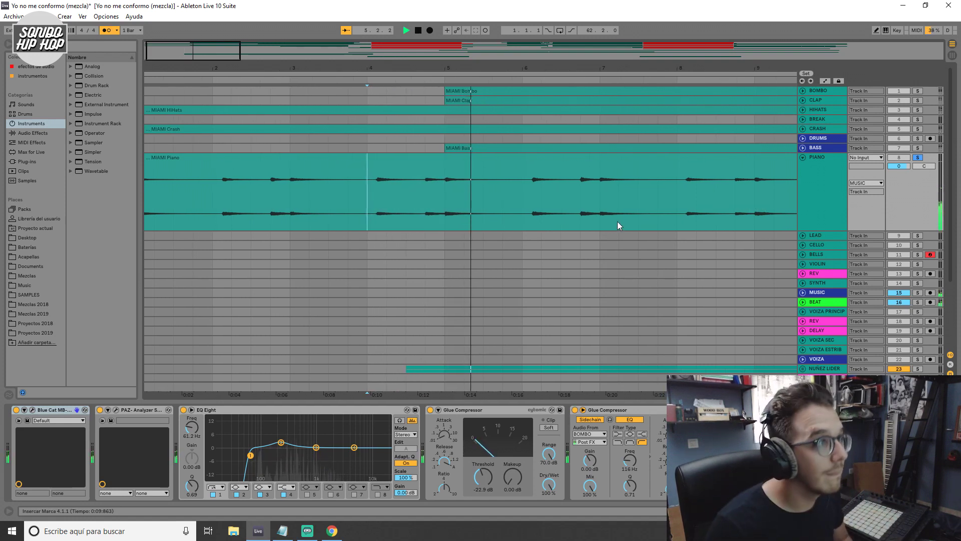
key("space")
Unsolo the PIANO track and fold it back to its compact height.
left_click_drag(171, 52, 209, 52)
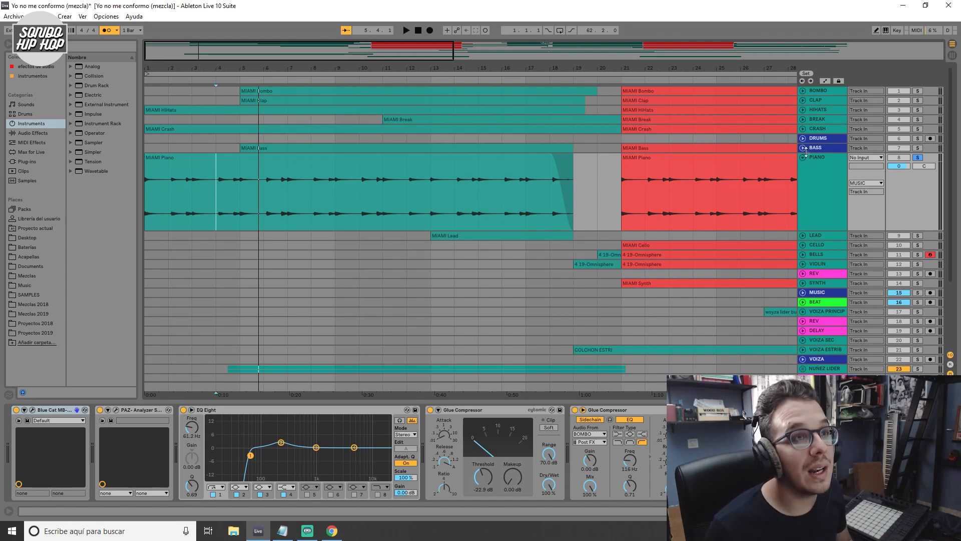
left_click(919, 157)
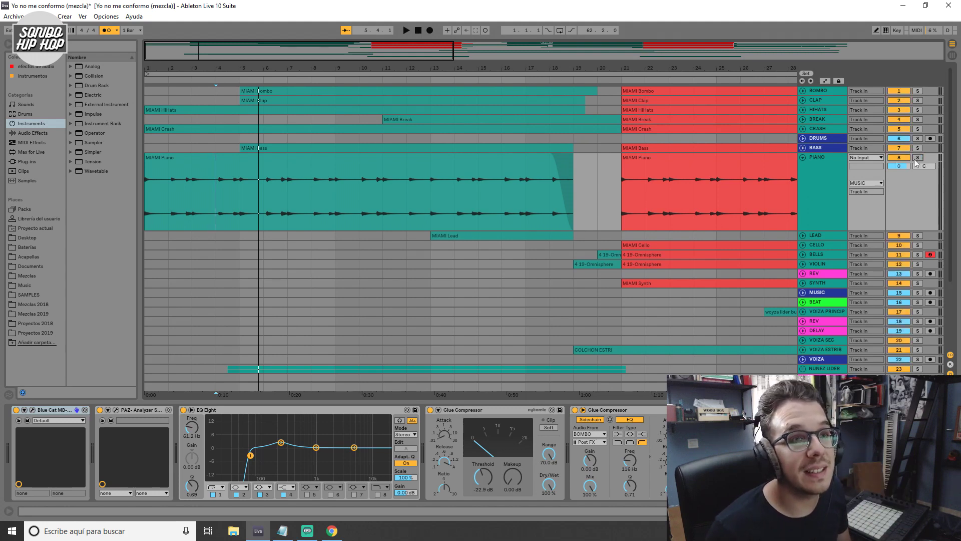
left_click(804, 158)
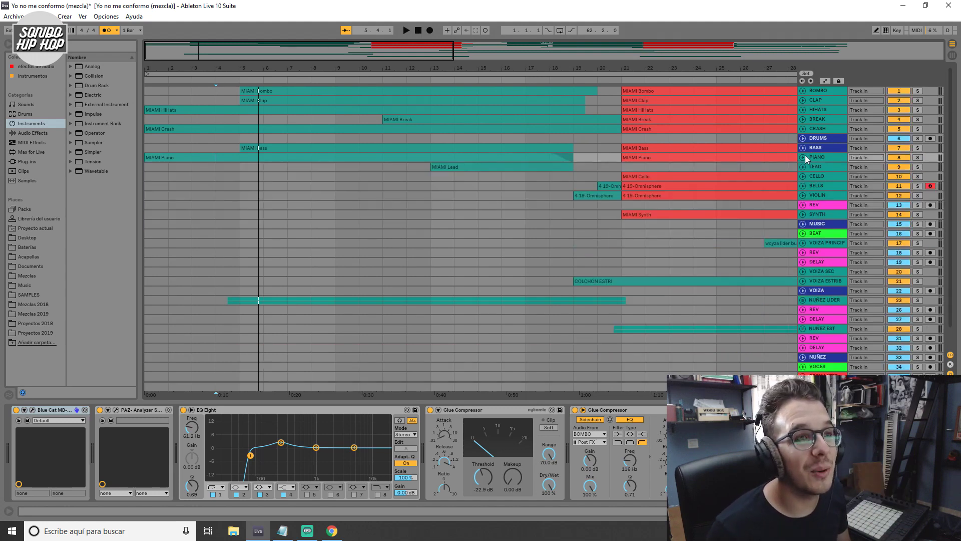
Select the tracks from BOMBO to CRASH, unfold them together to view their waveforms, and fold them again.
left_click(810, 129)
left_click(818, 90, "shift")
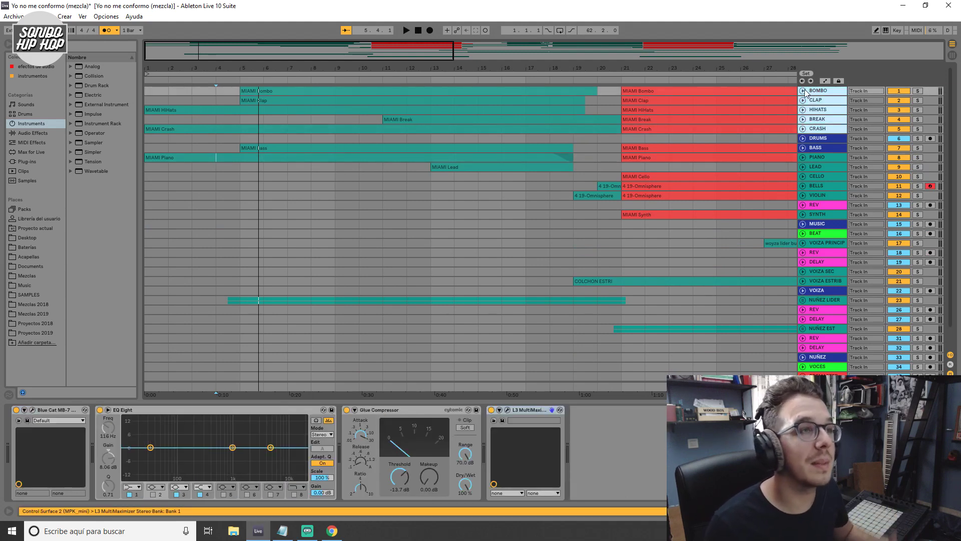
left_click_drag(428, 55, 427, 38)
left_click_drag(579, 53, 579, 54)
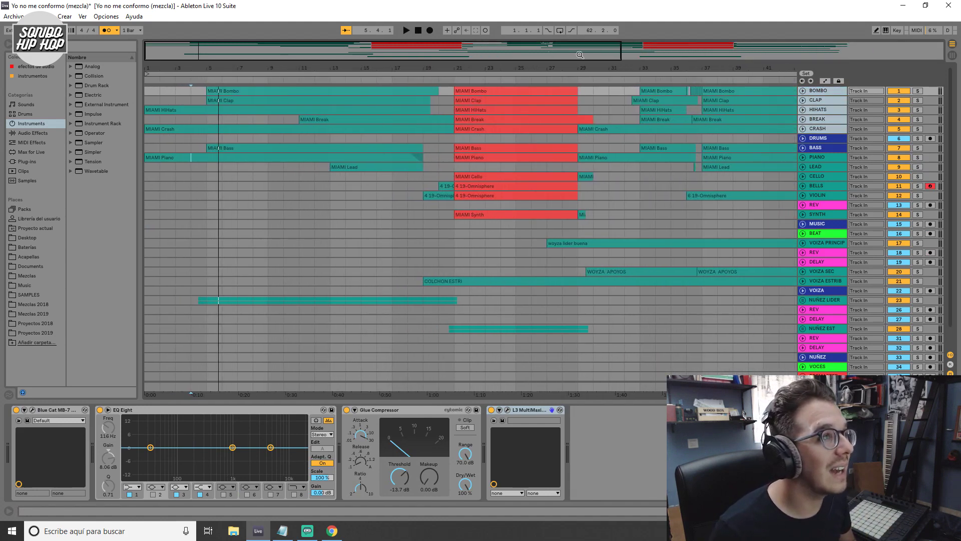
left_click(803, 90)
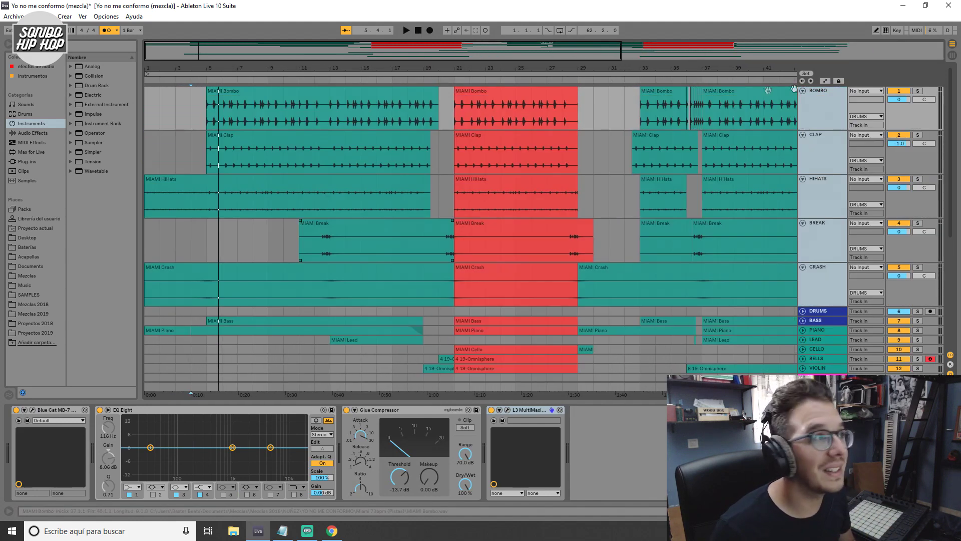
left_click_drag(242, 44, 191, 48)
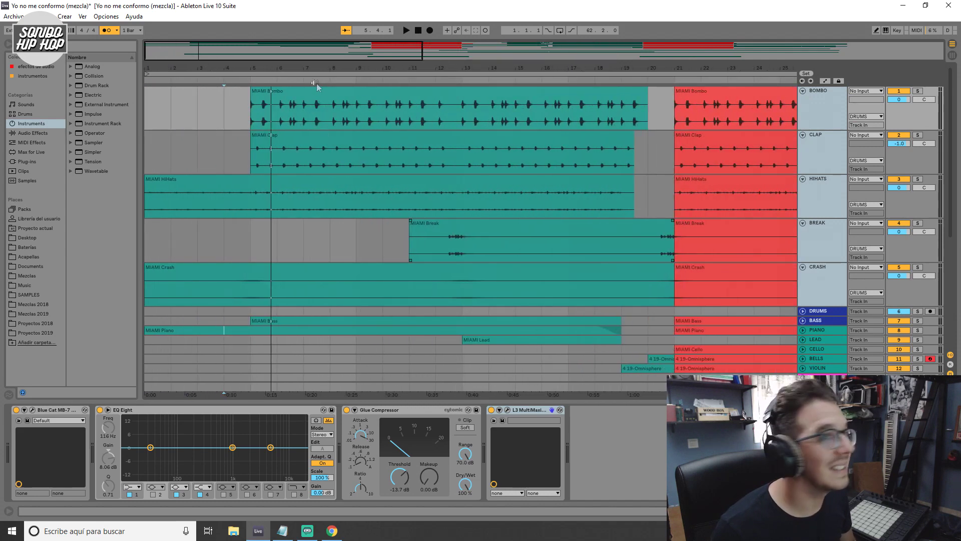
left_click(803, 90)
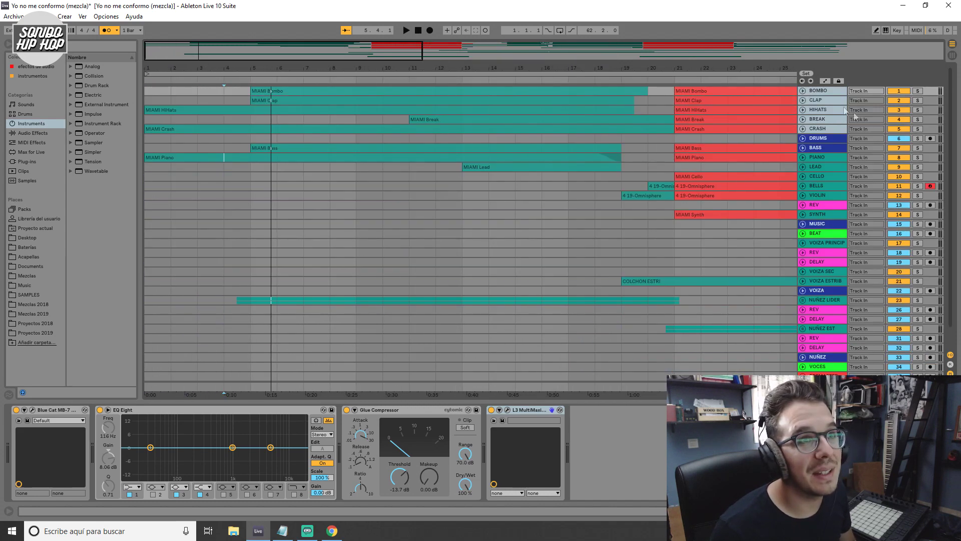
Solo the DRUMS group together with PIANO, play them from bar 4, and unfold the selected drum tracks.
left_click(917, 139)
key("space")
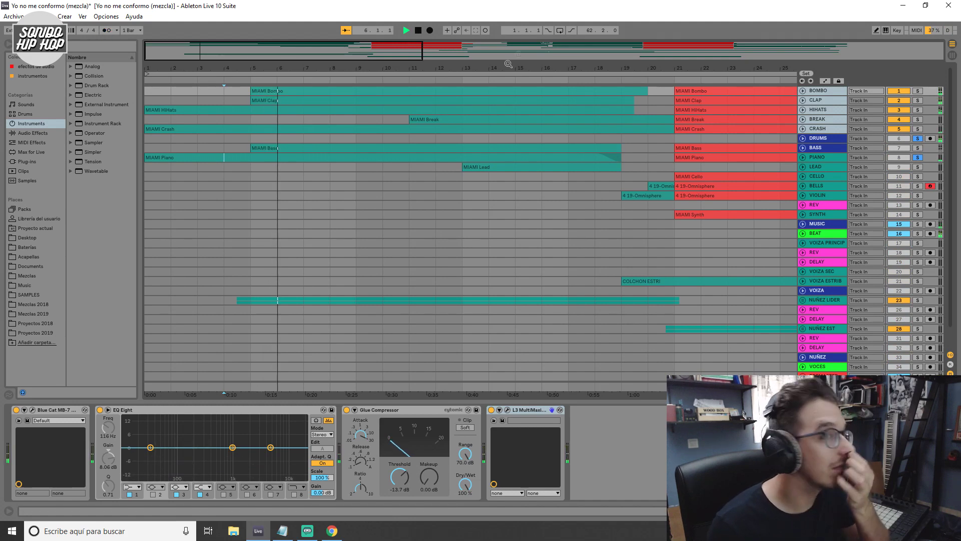
left_click(802, 92)
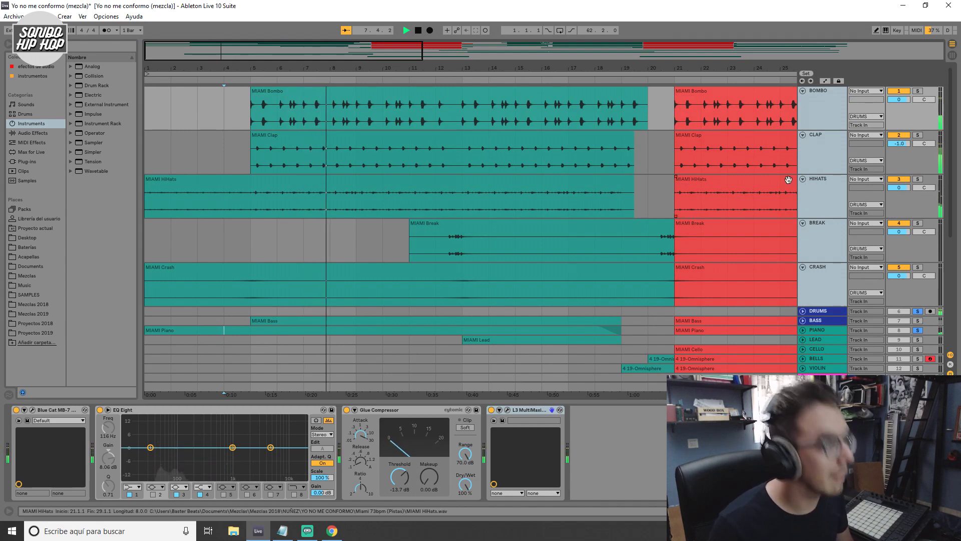
scroll(835, 229, "down", 1)
scroll(835, 228, "up", 1)
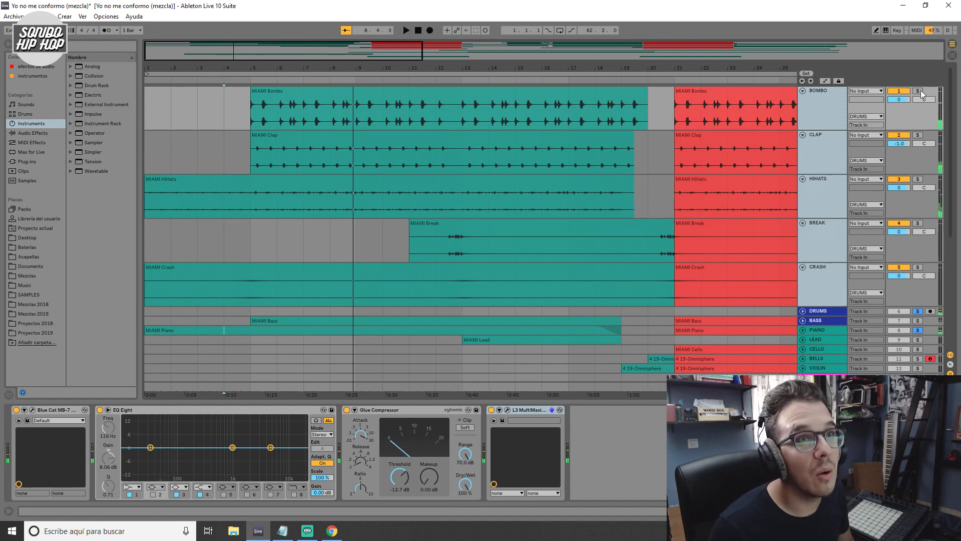
Leave only BOMBO and CLAP active among the individual drum tracks and play them with the piano from bar 4.
left_click_drag(918, 90, 918, 267)
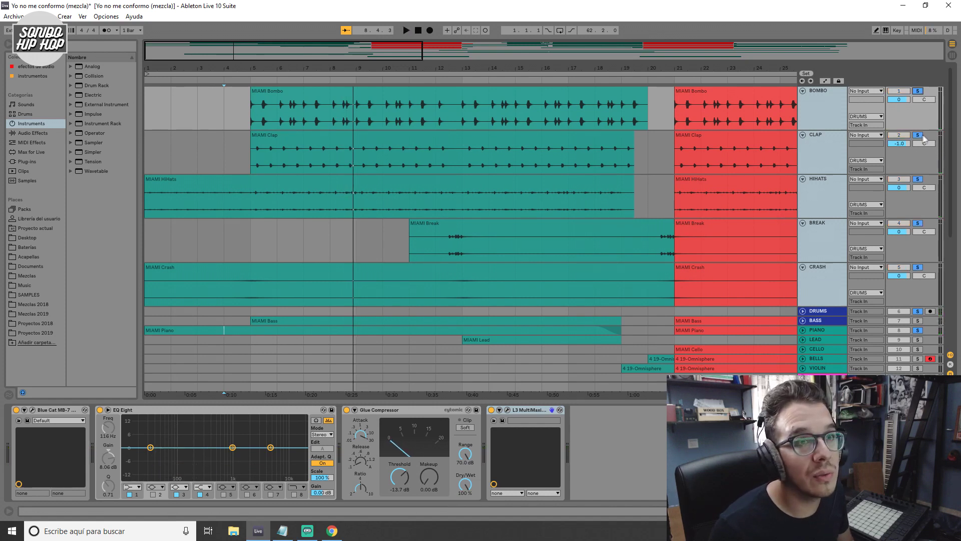
left_click(826, 122)
key("space")
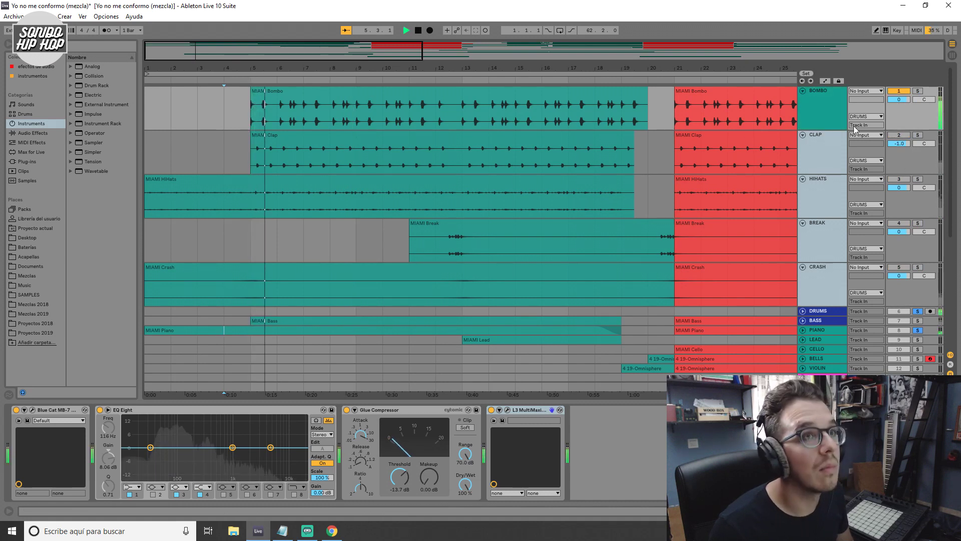
key("space")
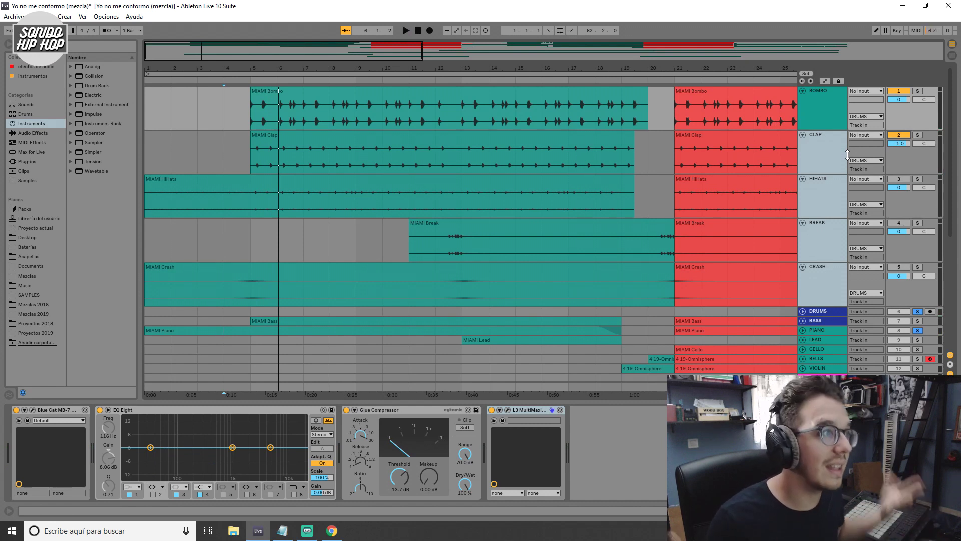
Play BOMBO and CLAP with the piano from the start of their clips at bar 5.
left_click_drag(175, 48, 287, 157)
left_click(280, 154)
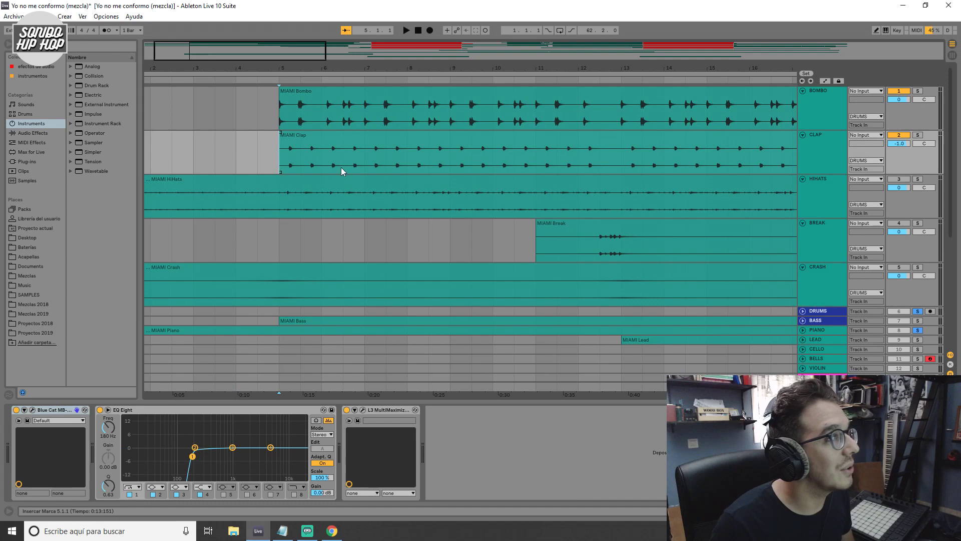
key("space")
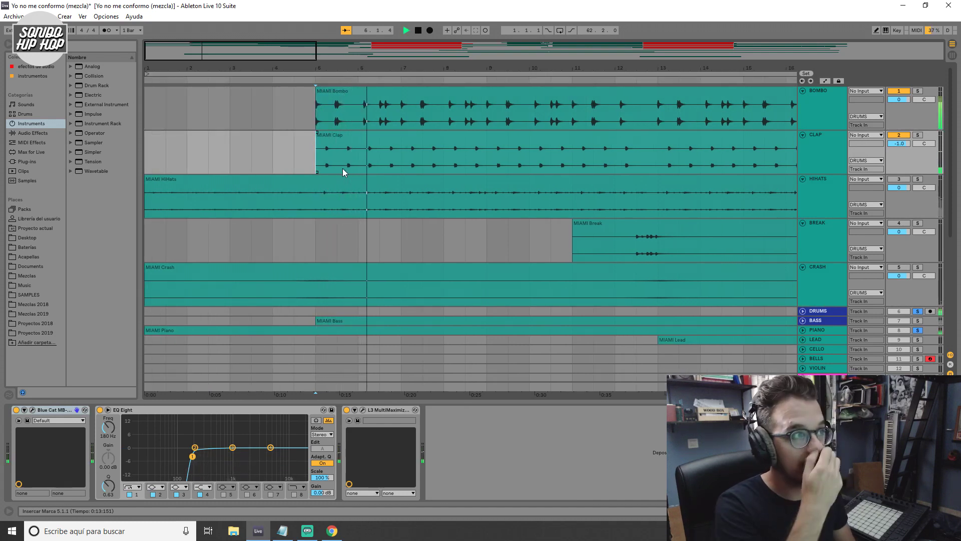
key("space")
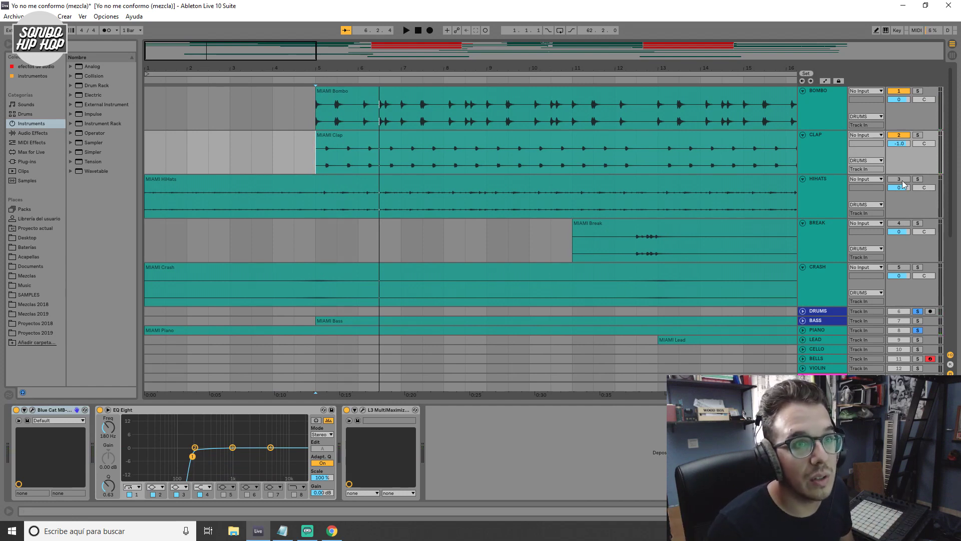
Activate the HIHATS track, make it taller, and play it with the kick, clap and piano from bar 5.
left_click_drag(828, 217, 828, 234)
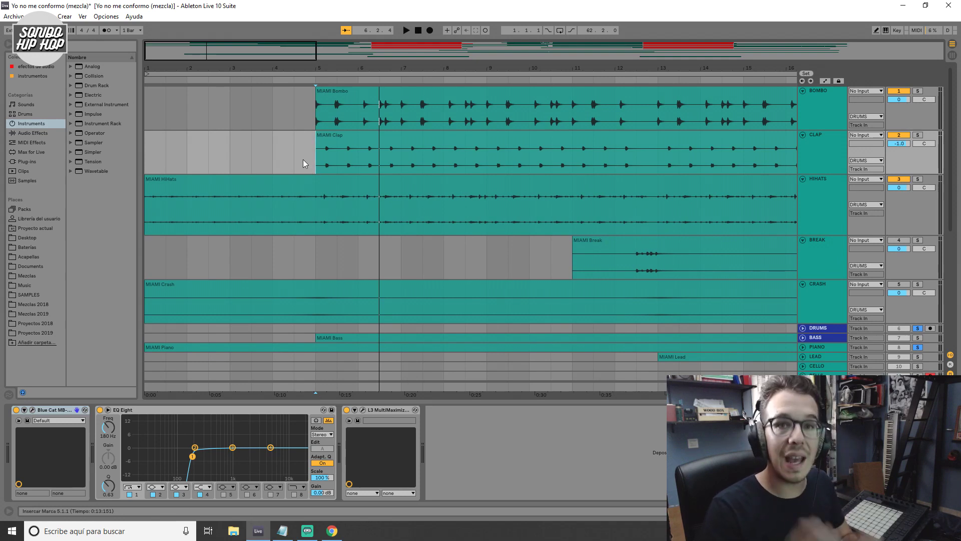
left_click(314, 214)
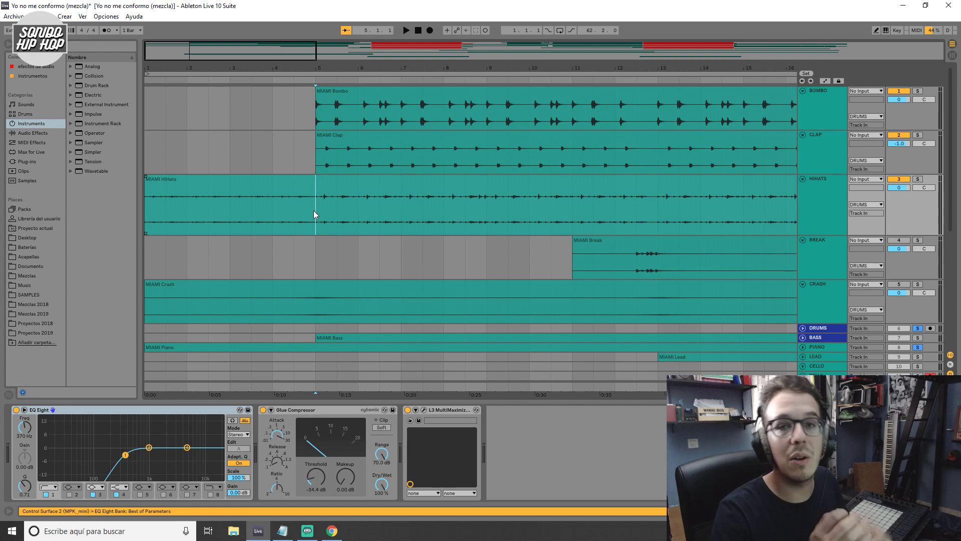
key("space")
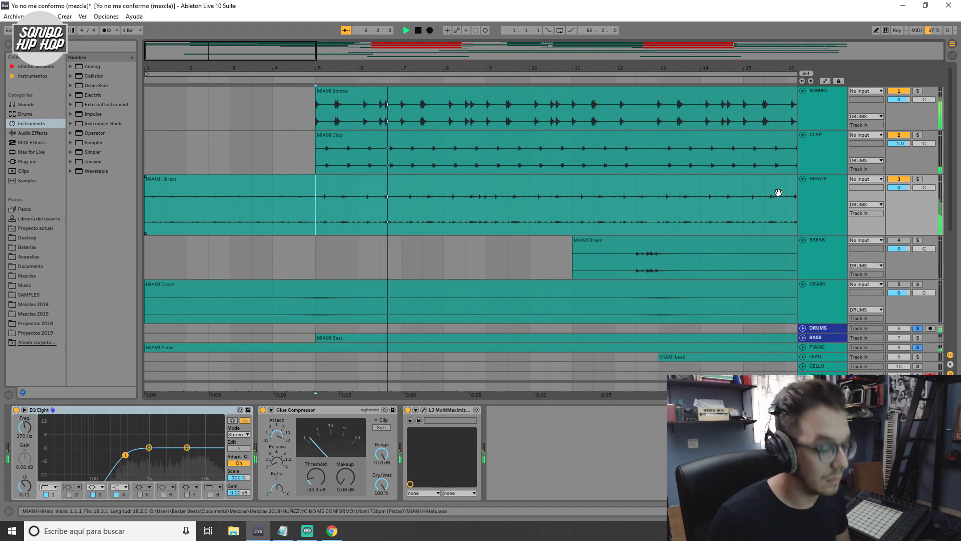
scroll(779, 193, "down", 2)
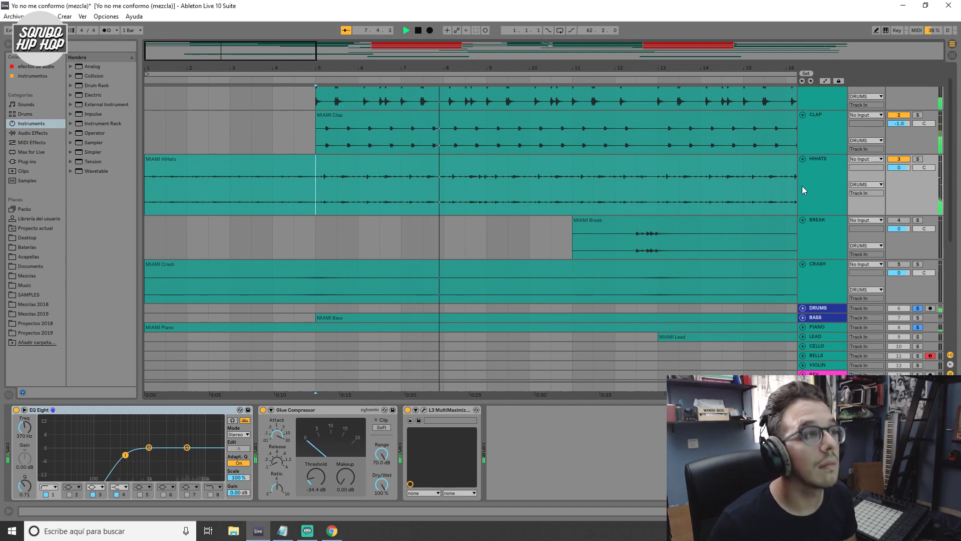
key("space")
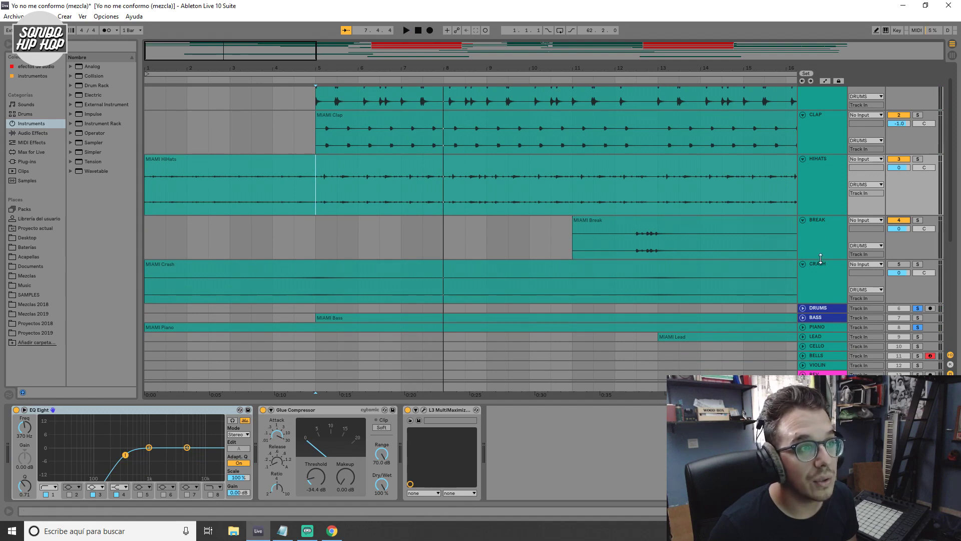
Activate the BREAK track and play the section from the start of its clip at bar 11.
scroll(714, 196, "up", 1)
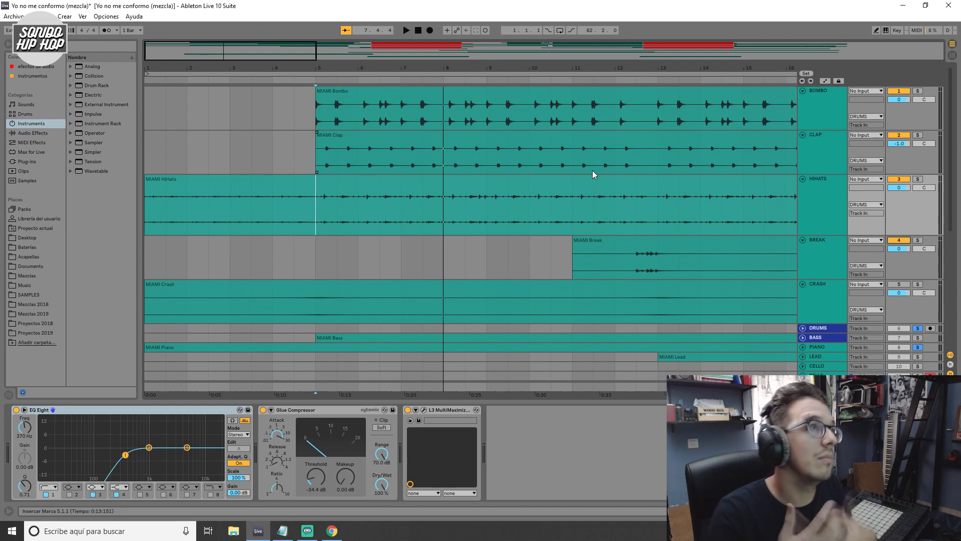
left_click(623, 266)
left_click(579, 260)
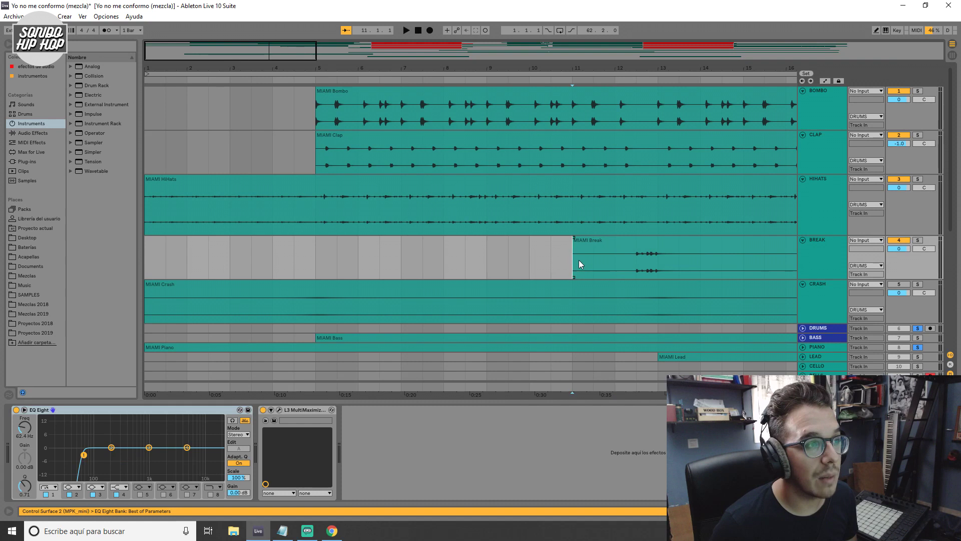
left_click(622, 265)
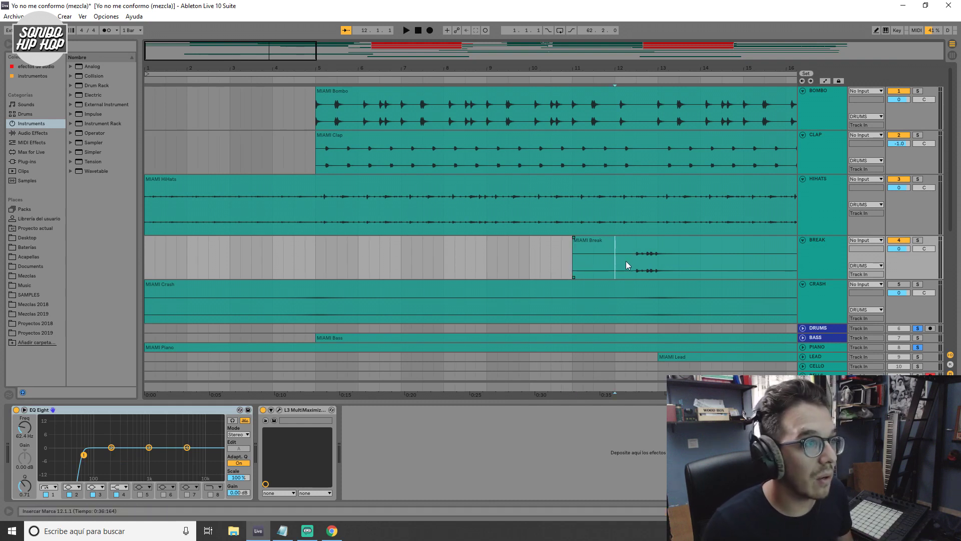
left_click(574, 261)
key("space")
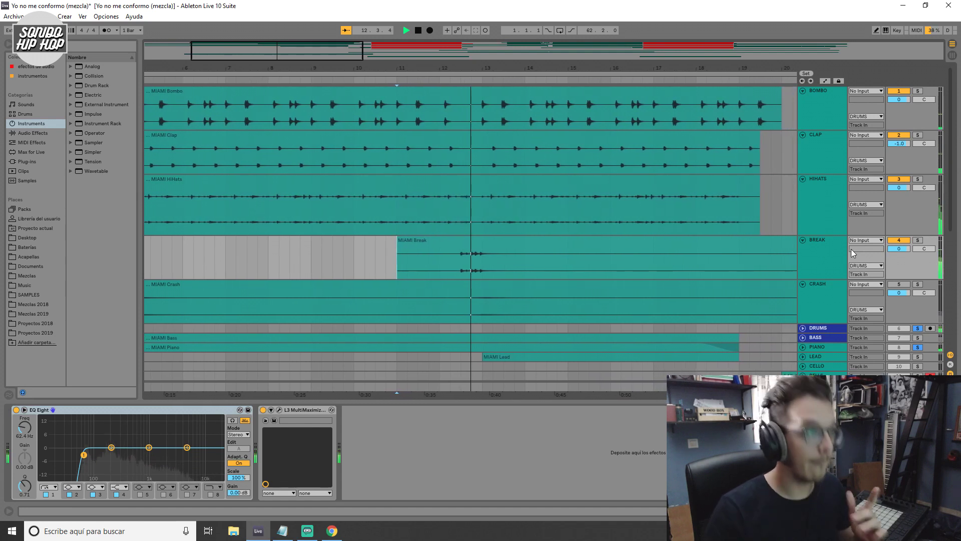
key("space")
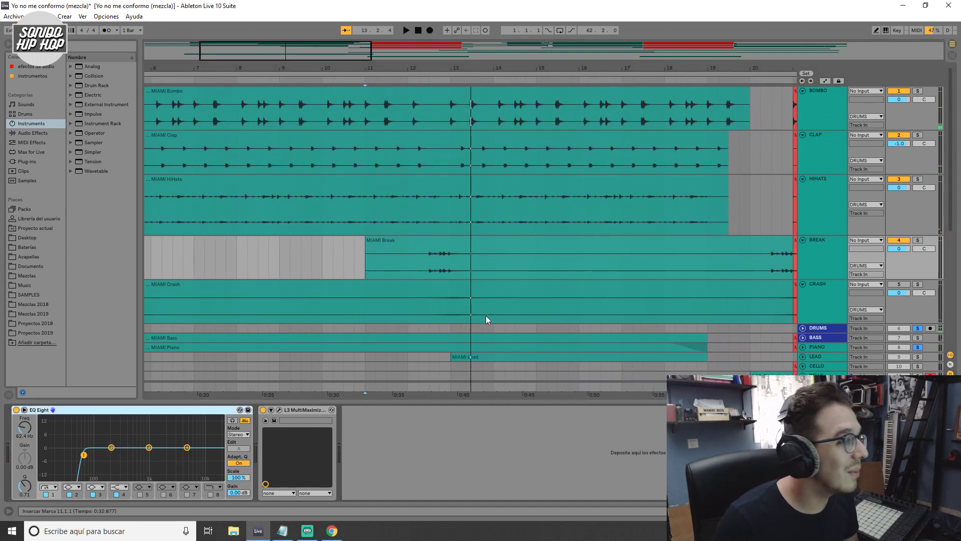
Activate the CRASH track and play all the drum tracks with the piano from bar 12.
scroll(622, 235, "down", 1)
left_click_drag(296, 55, 357, 132)
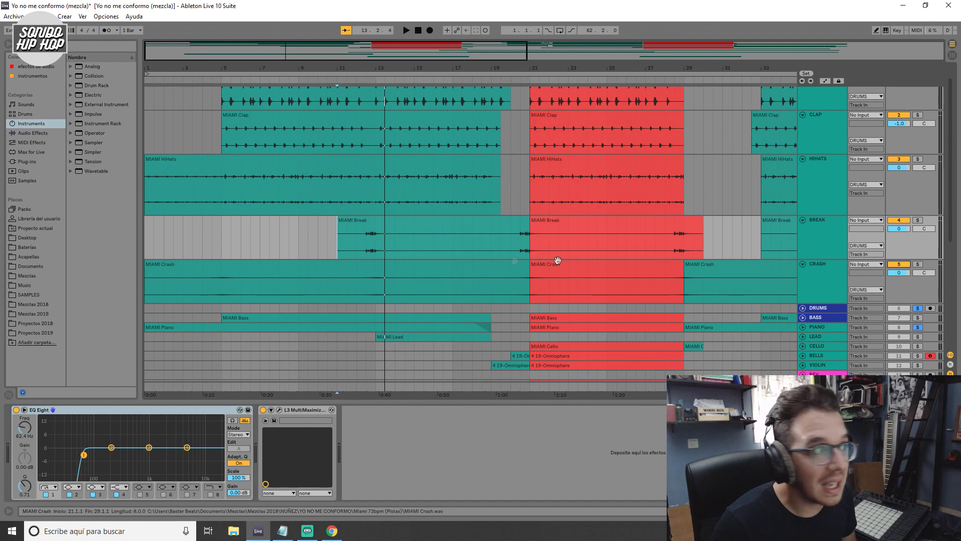
left_click(349, 296)
left_click(357, 287)
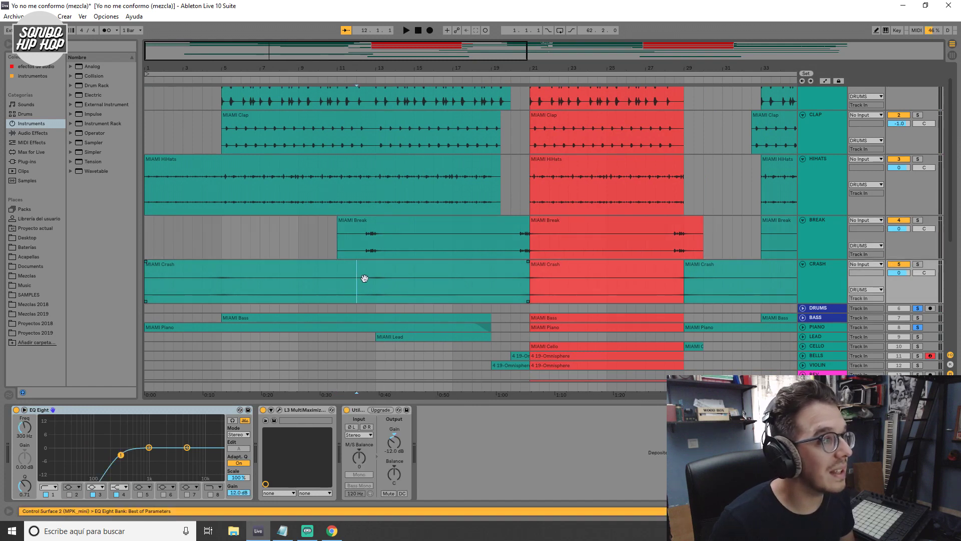
key("space")
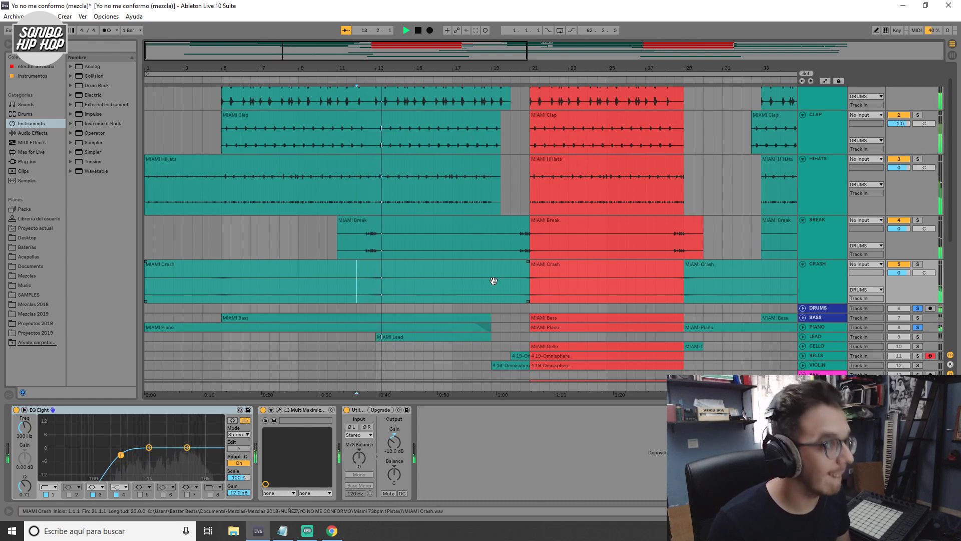
key("space")
Play the complete drums with the piano from bar 5 in a close-up view of the waveforms.
scroll(918, 307, "down", 2)
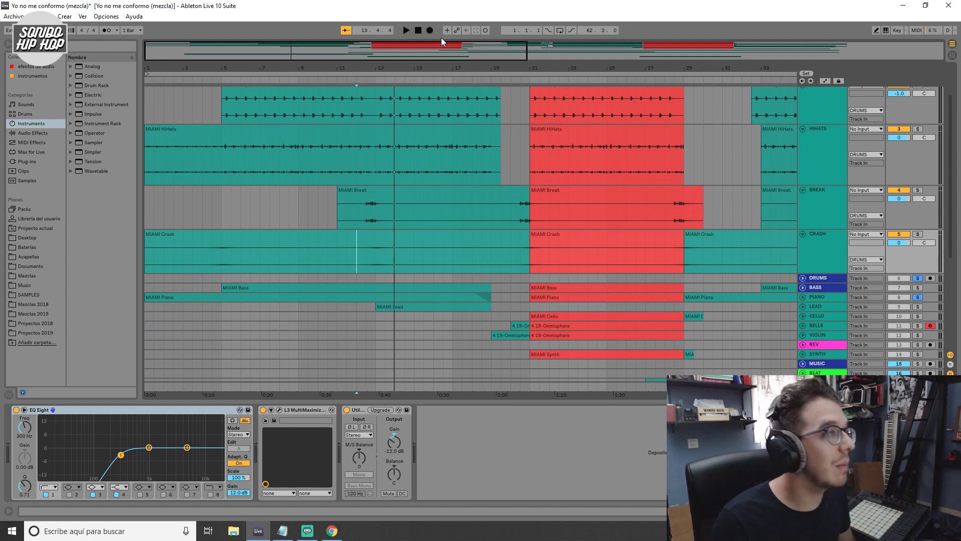
left_click_drag(441, 45, 436, 57)
scroll(443, 214, "left", 2)
scroll(447, 226, "up", 2)
left_click_drag(233, 63, 500, 149)
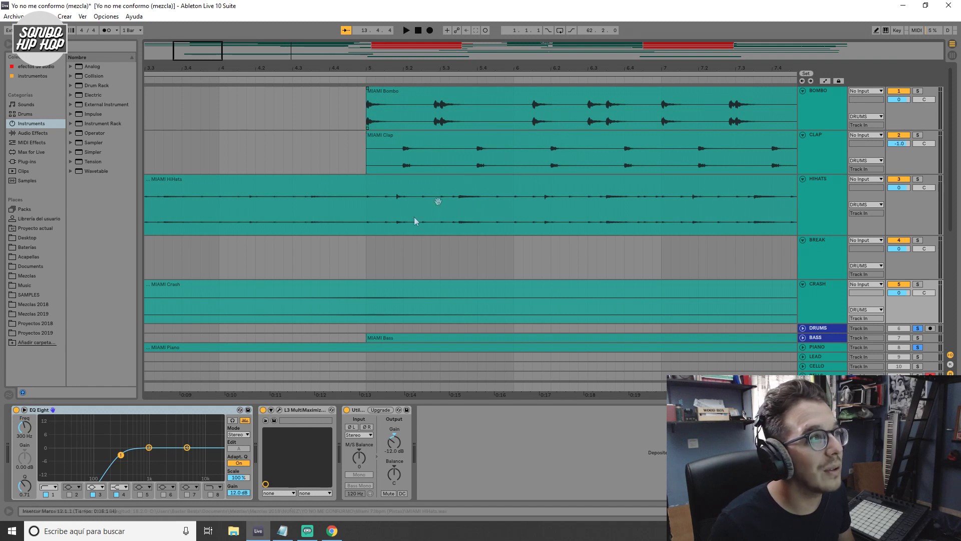
left_click(367, 259)
key("space")
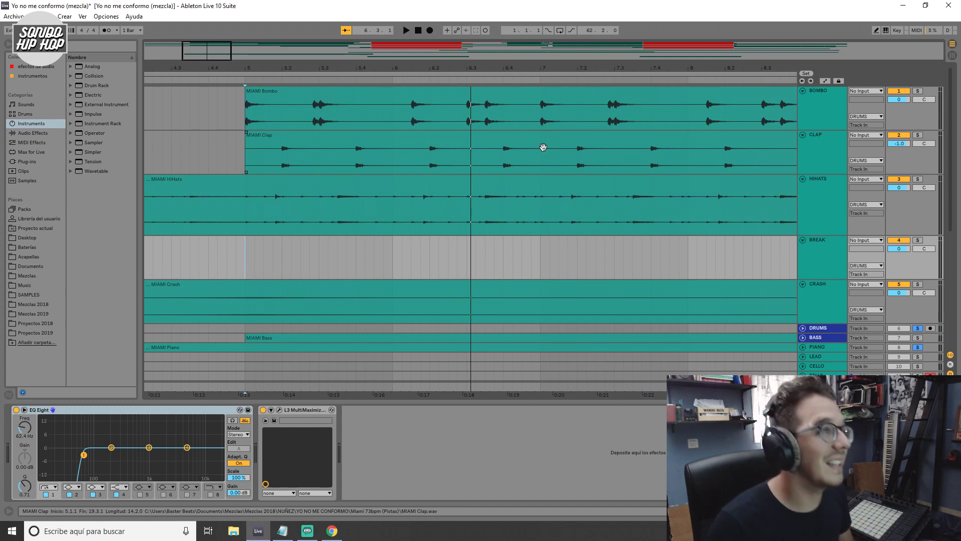
Solo BASS together with the drums and piano, unfold the track, and increase its height.
left_click_drag(191, 47, 194, 100)
scroll(589, 140, "down", 5)
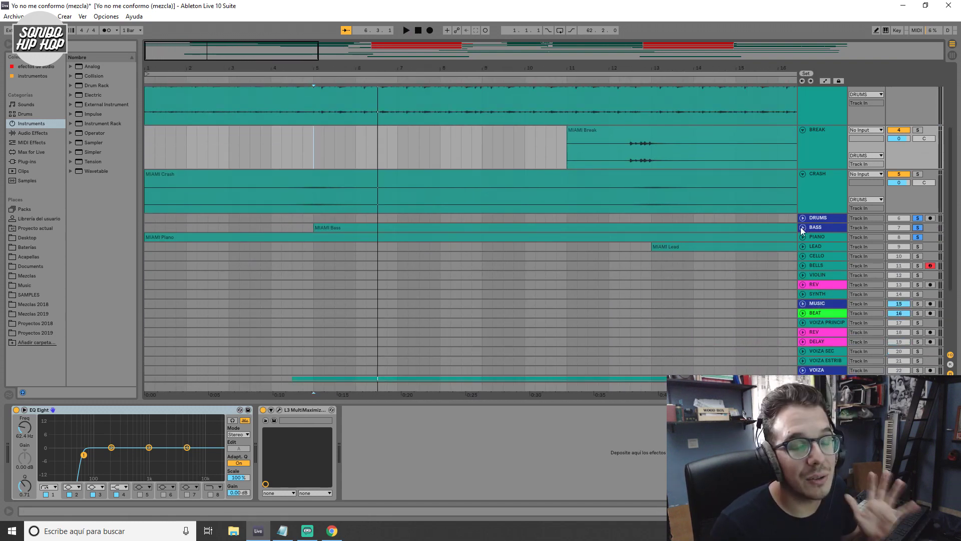
left_click(802, 228)
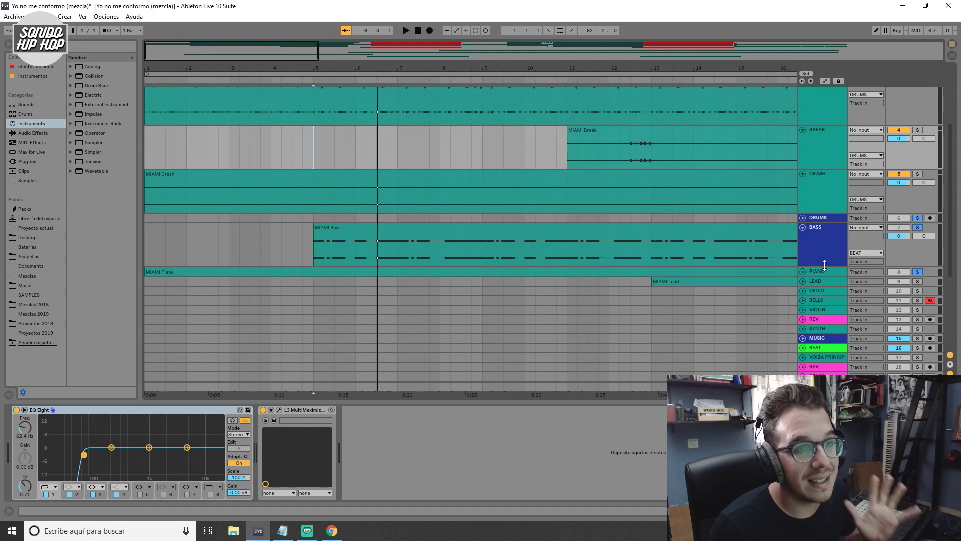
left_click_drag(825, 267, 827, 291)
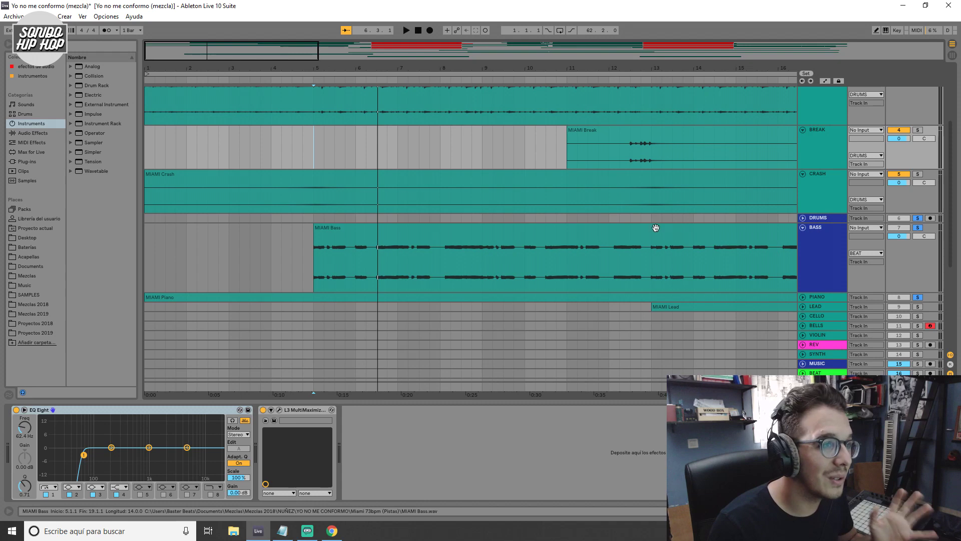
left_click_drag(263, 56, 263, 51)
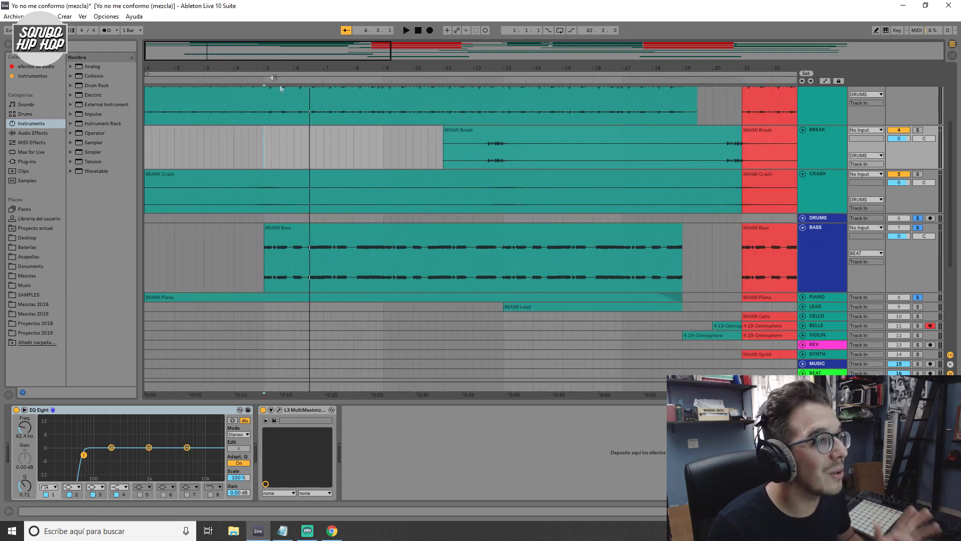
Play the bass together with the drums and piano from the start of the bass clip at bar 5.
left_click(266, 264)
left_click(265, 266)
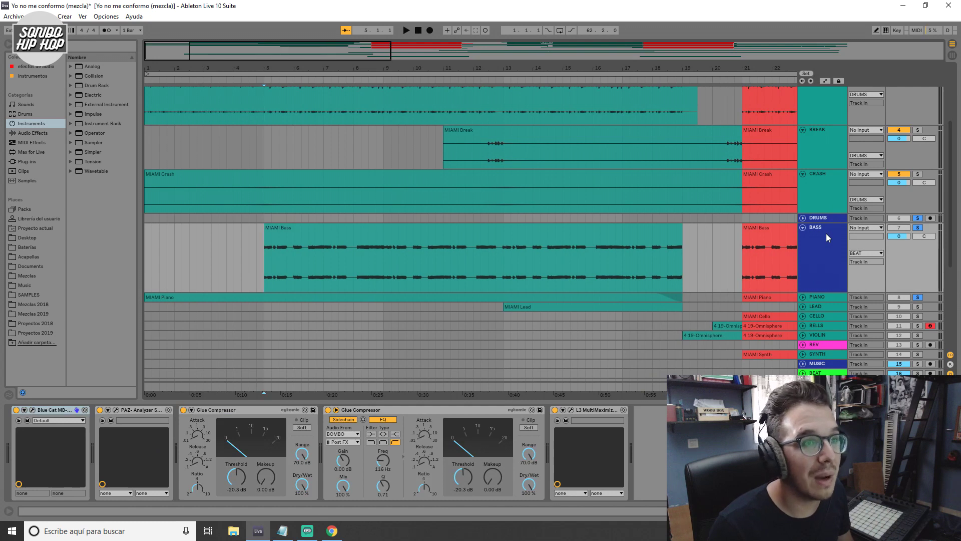
left_click_drag(202, 47, 201, 62)
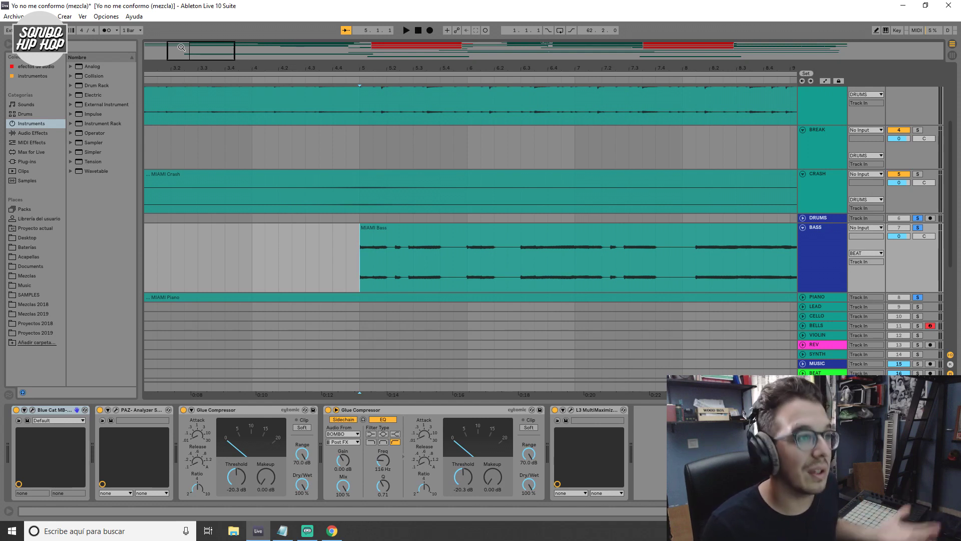
key("minus")
key("space")
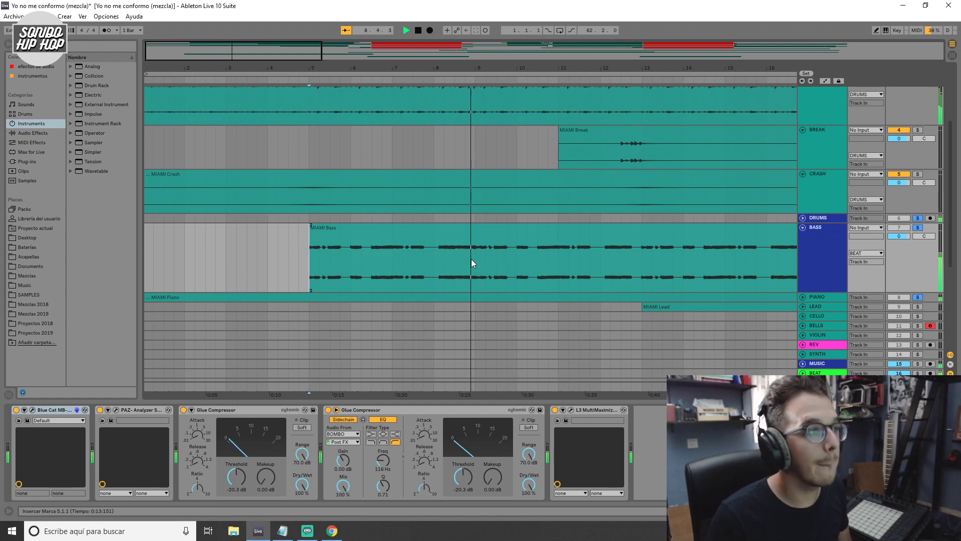
key("space")
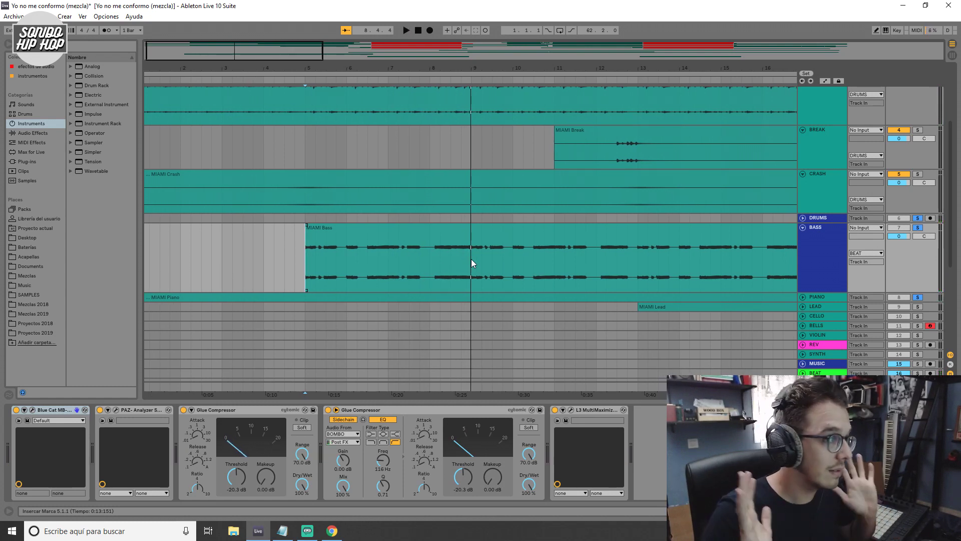
Isolate BASS by unsoloing DRUMS and PIANO, and play the bass line from bar 5.
left_click(440, 252)
key("space")
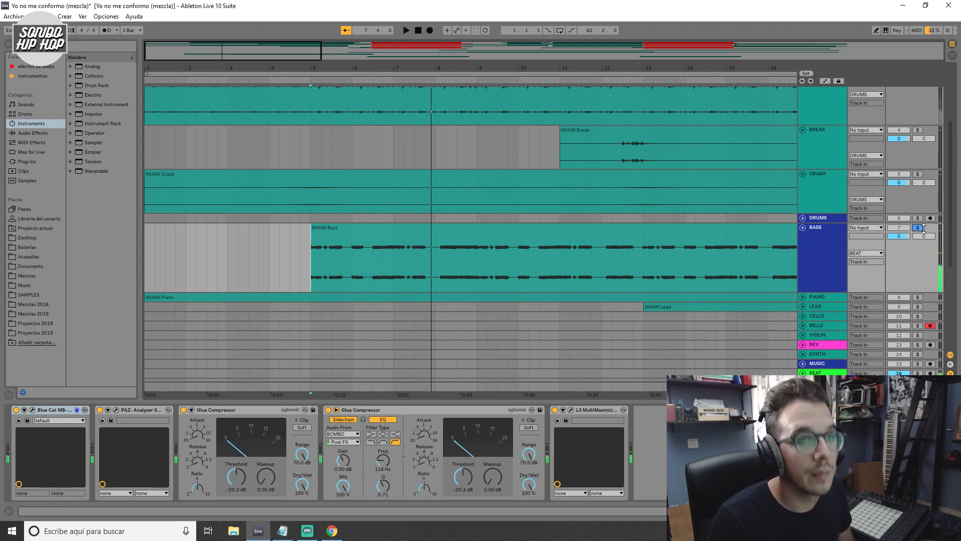
left_click(318, 259)
key("space")
key("space")
Play the soloed BOMBO and BASS tracks together, zoomed in to compare how their waveforms line up.
scroll(917, 236, "up", 4)
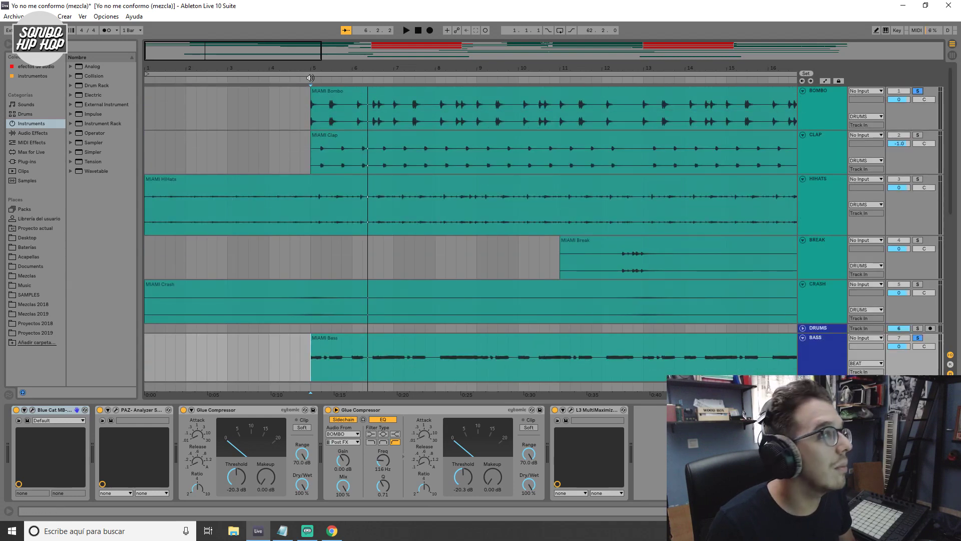
left_click_drag(243, 66, 449, 180)
key("space")
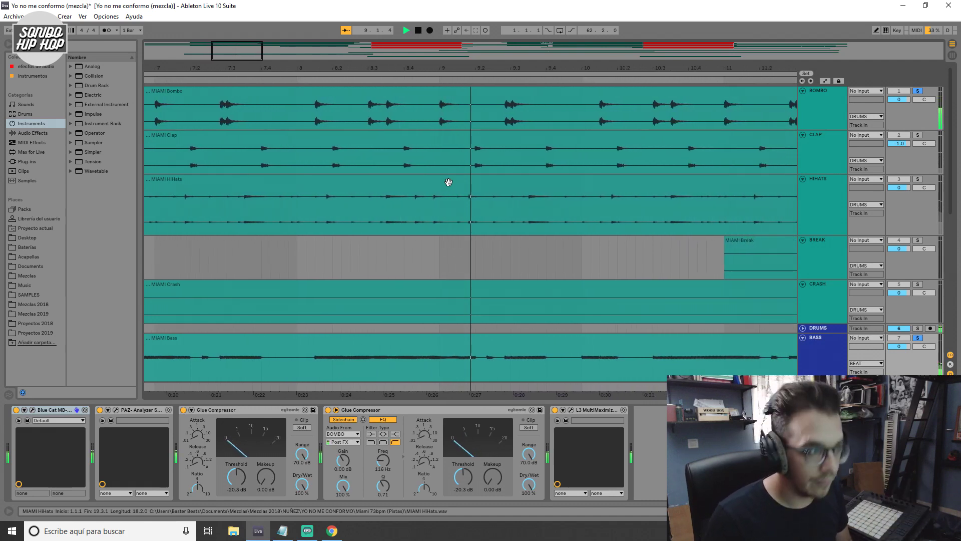
key("space")
Clear the BOMBO and BASS solos and unfold the PIANO track to show its waveform.
key("minus")
key("minus")
scroll(551, 230, "down", 2)
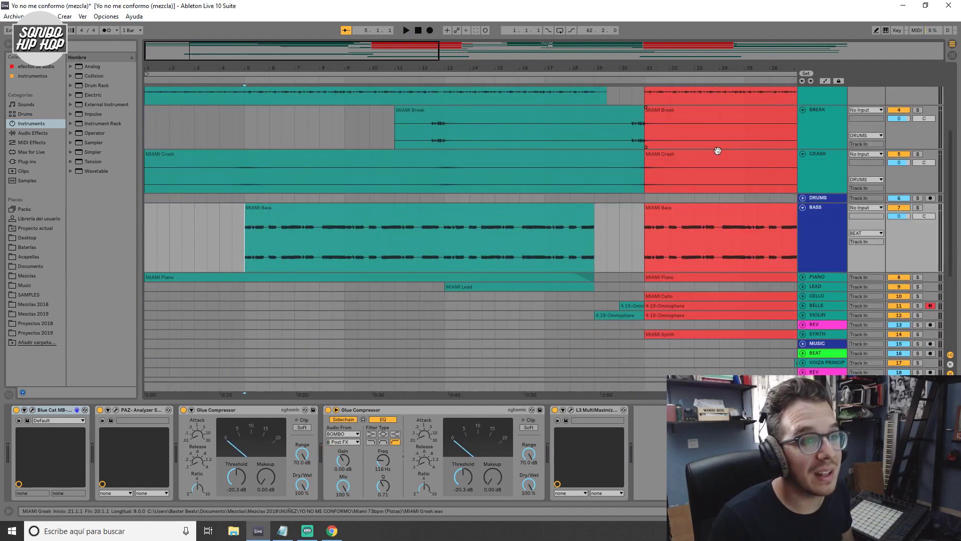
left_click(803, 276)
scroll(802, 254, "down", 3)
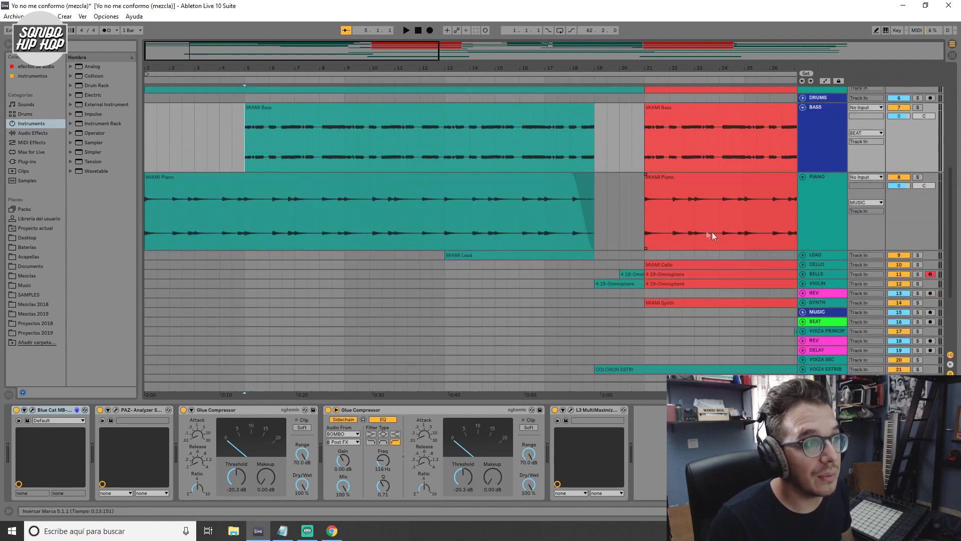
Unfold LEAD, solo it together with DRUMS, BASS and PIANO, and set the playback start at bar 13.
left_click(802, 255)
key("minus")
key("minus")
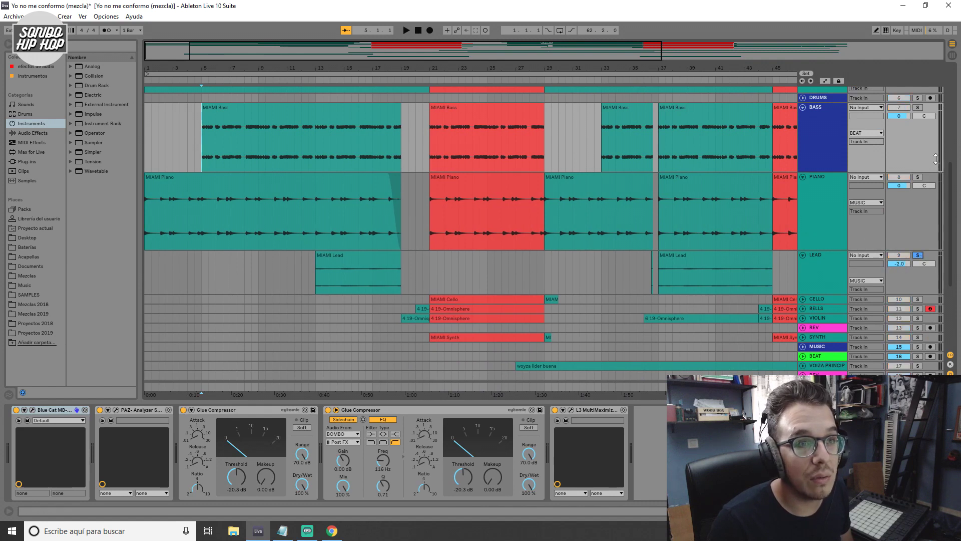
scroll(914, 179, "up", 1)
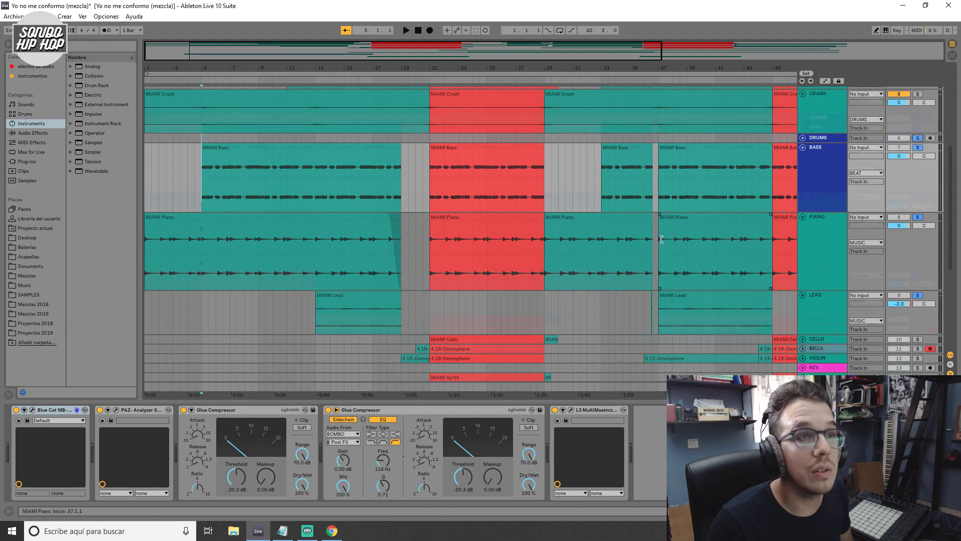
scroll(203, 294, "down", 2)
left_click(307, 243)
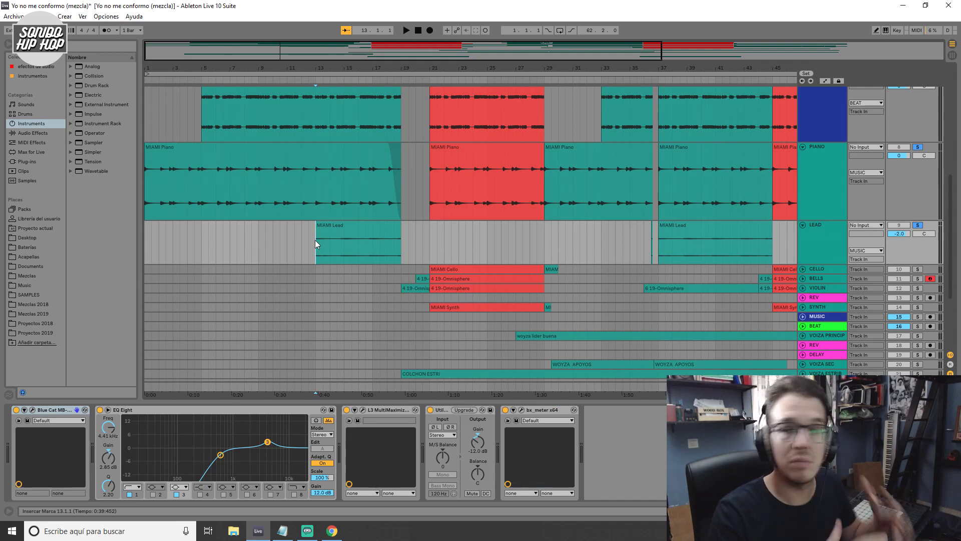
Play the soloed DRUMS, BASS, PIANO and LEAD tracks together from bar 12, just before the lead enters.
left_click(299, 241)
key("space")
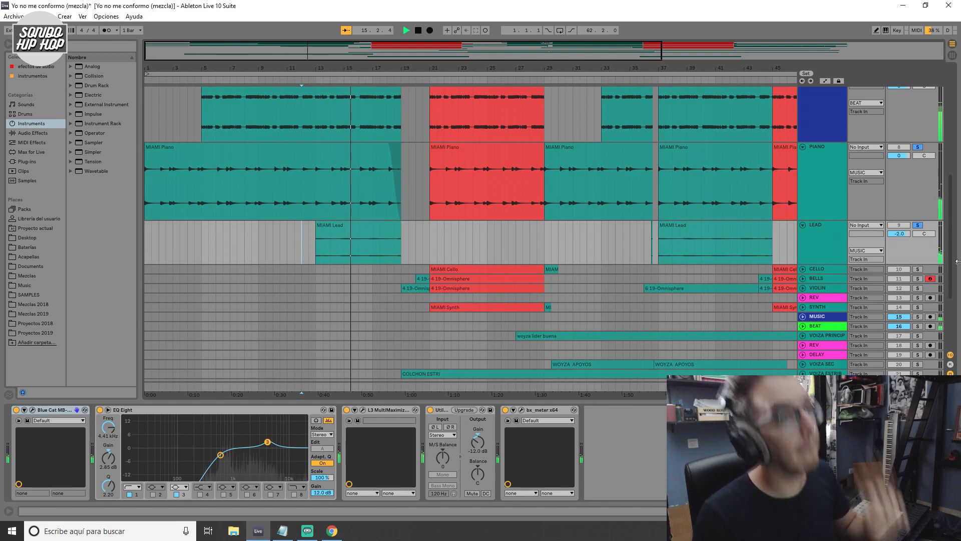
key("space")
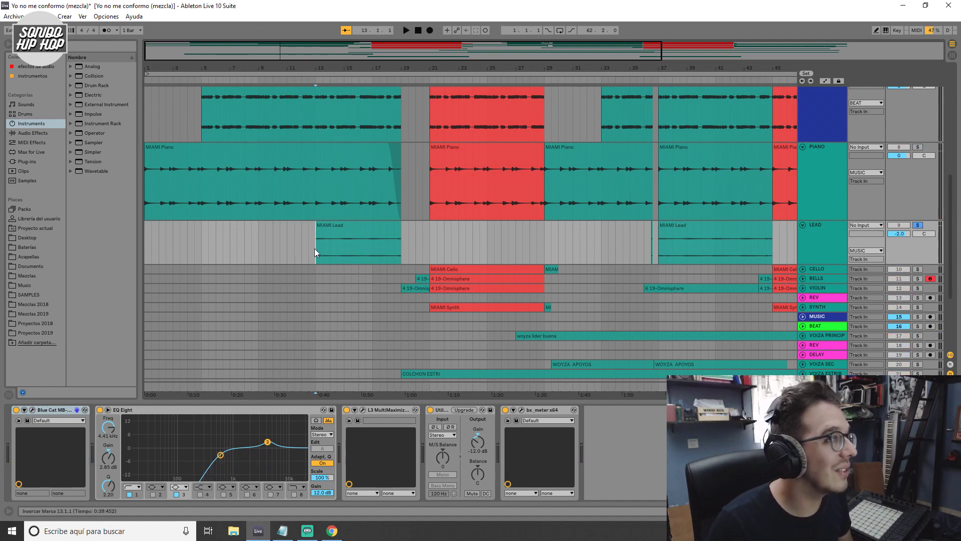
Isolate LEAD and play it from bar 13, and play the full beat from the same bar with all solos cleared.
key("space")
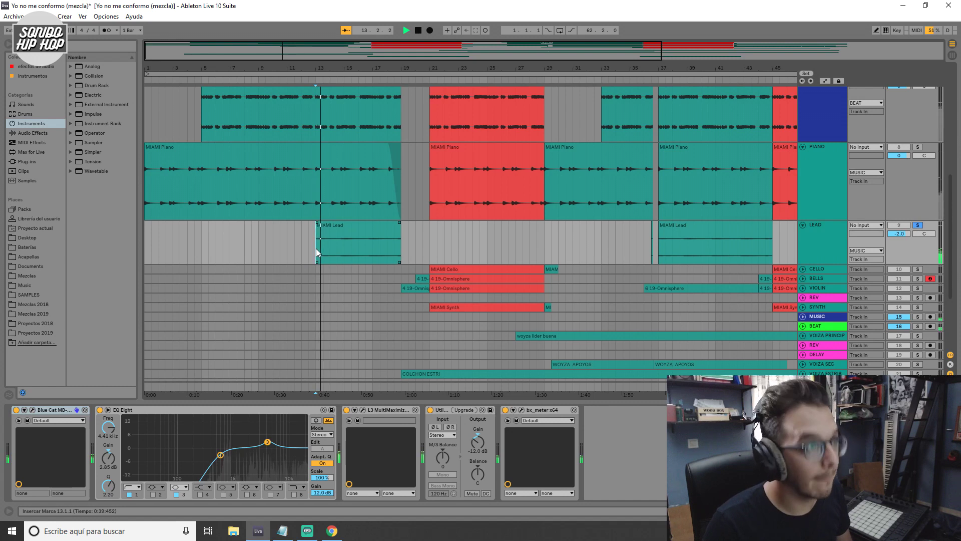
left_click(337, 249)
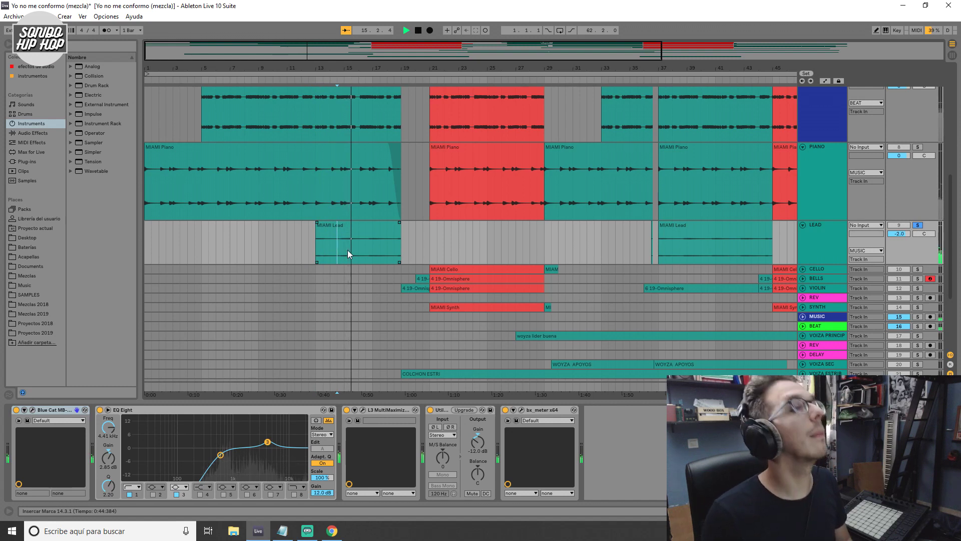
left_click(365, 245)
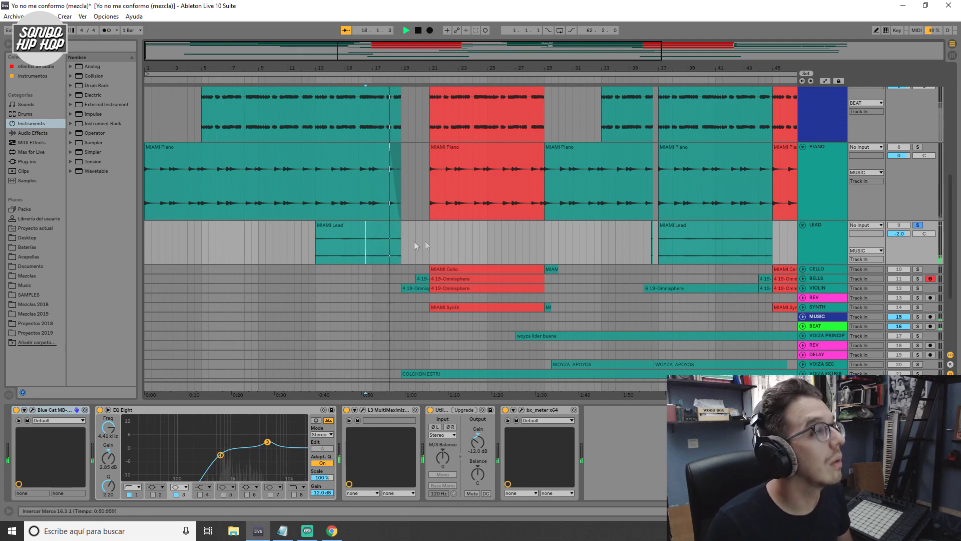
key("space")
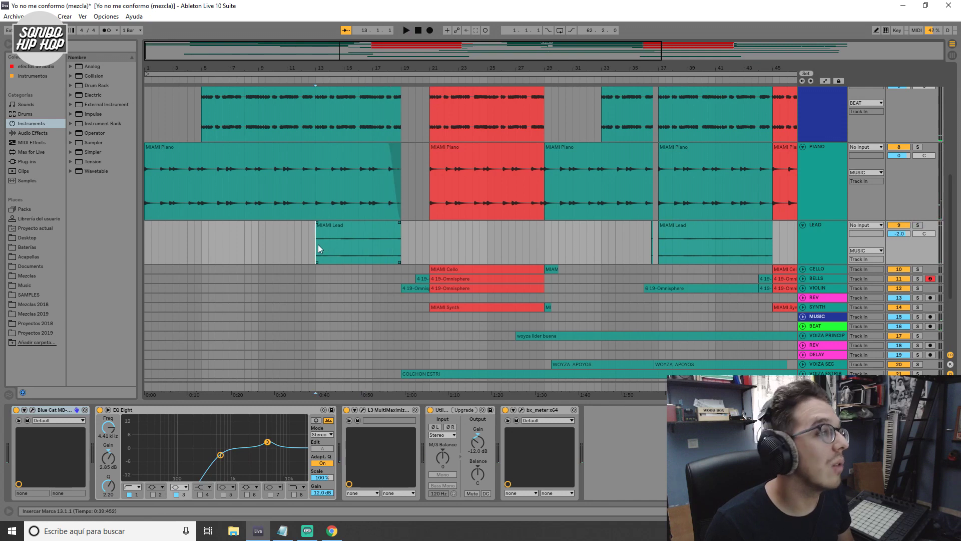
key("space")
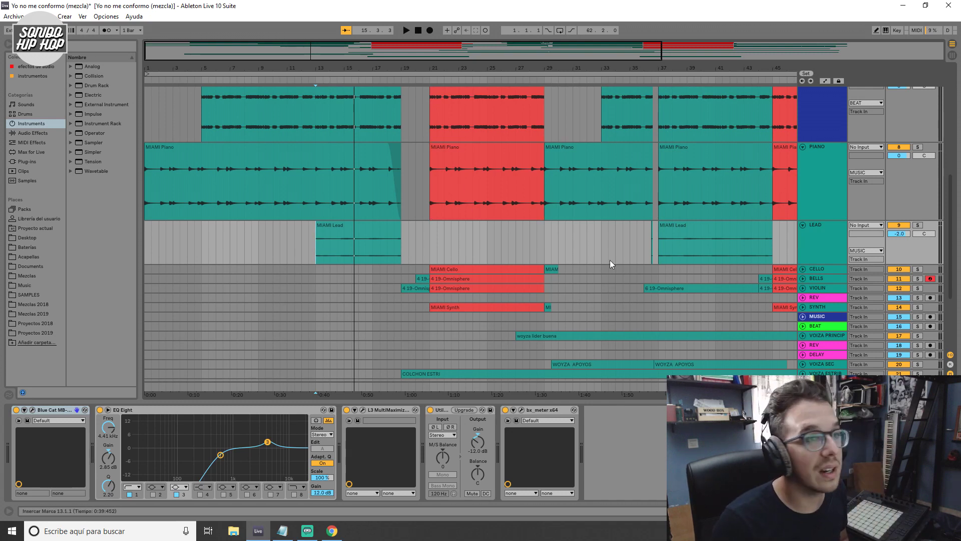
Unfold the CELLO, BELLS and VIOLIN tracks to show their audio and MIDI clips.
scroll(610, 261, "up", 1)
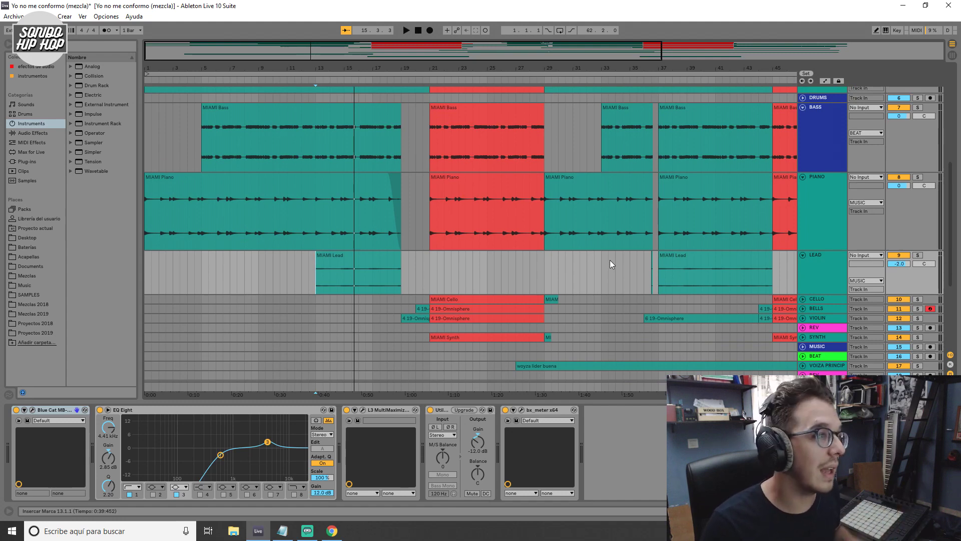
scroll(648, 260, "up", 2)
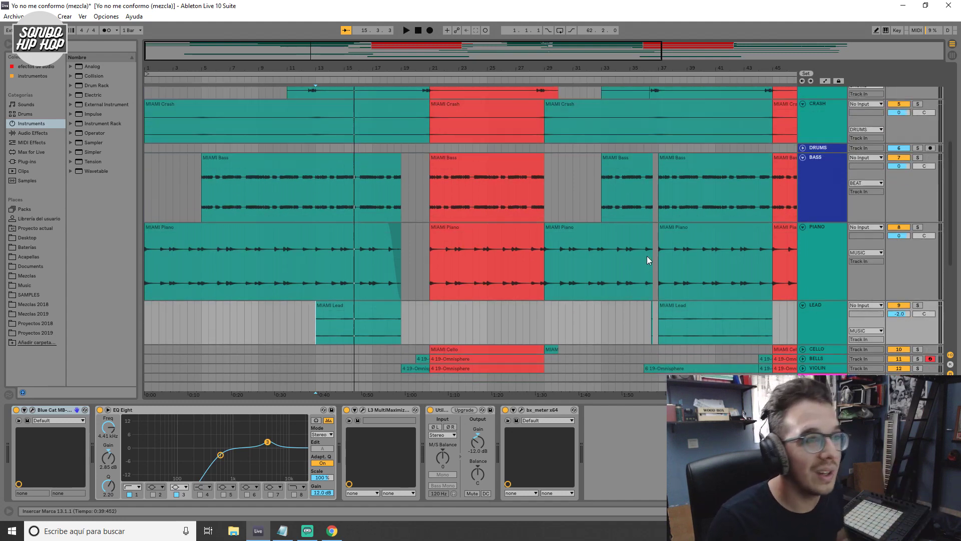
scroll(647, 260, "up", 6)
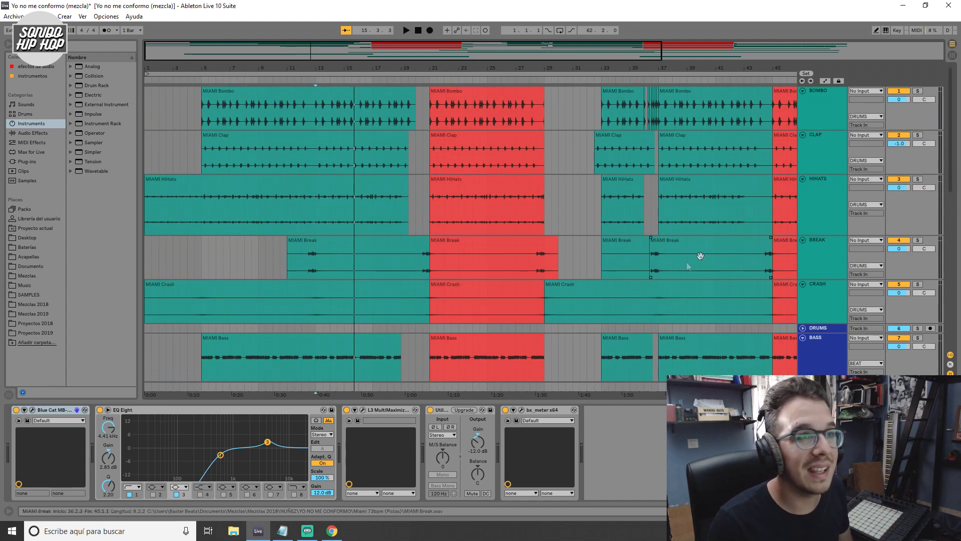
scroll(699, 252, "down", 6)
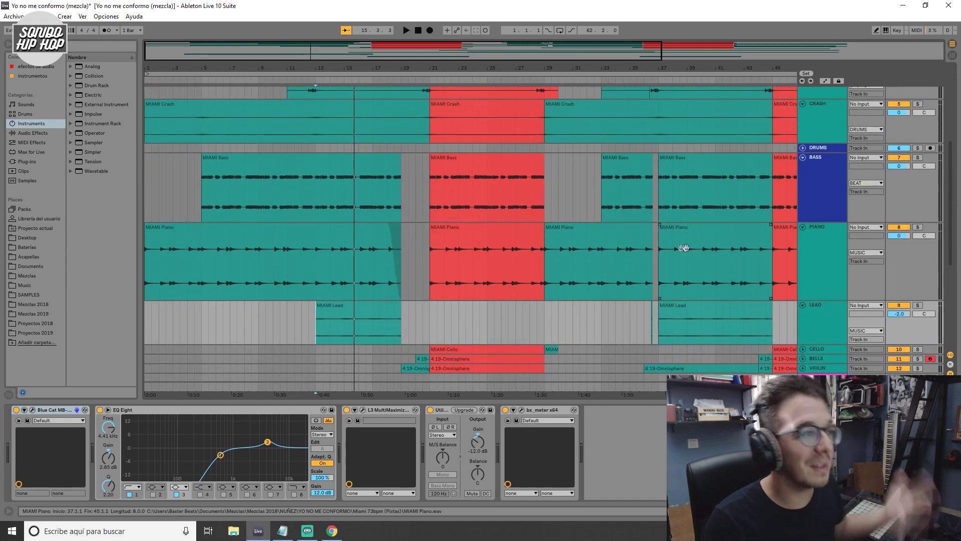
scroll(683, 248, "down", 3)
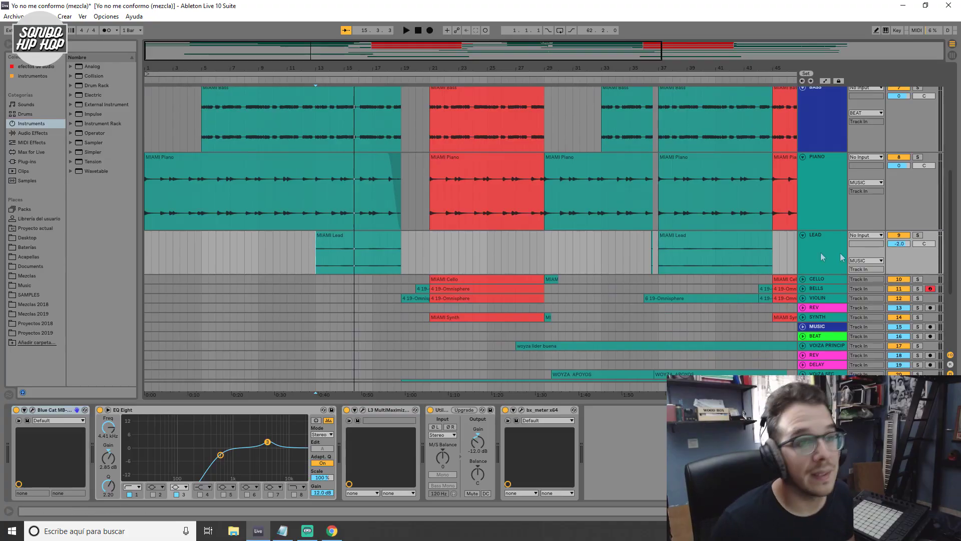
scroll(830, 250, "up", 4)
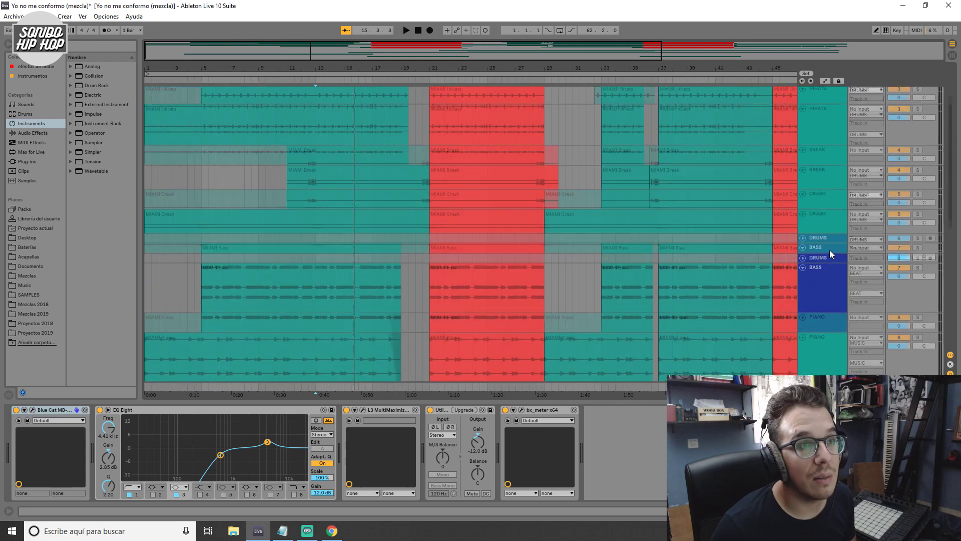
scroll(829, 250, "down", 5)
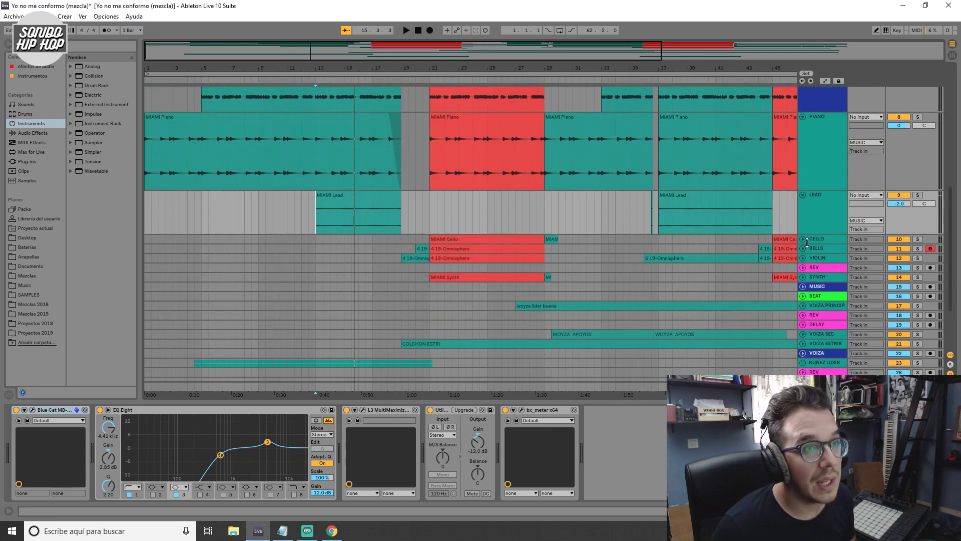
left_click(803, 239)
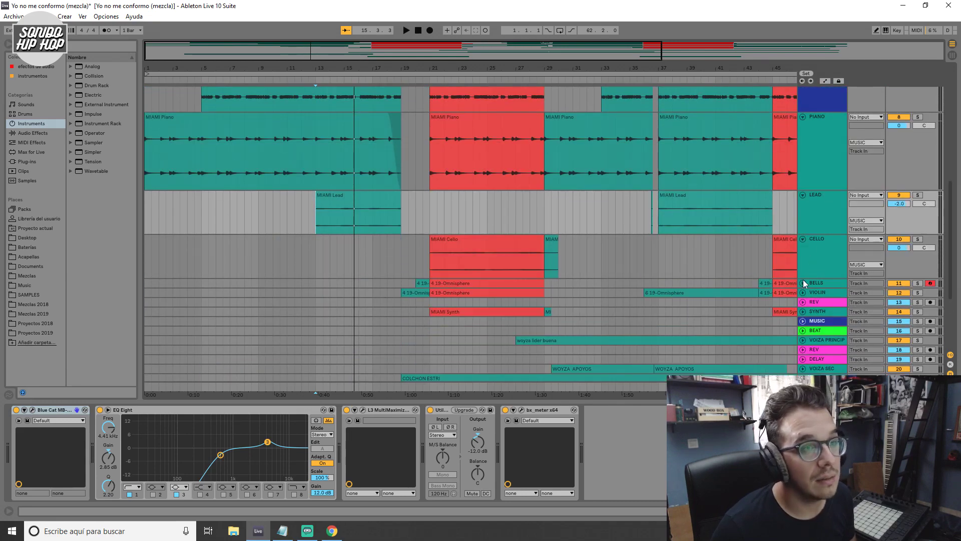
left_click(804, 283)
scroll(805, 284, "down", 2)
left_click(803, 269)
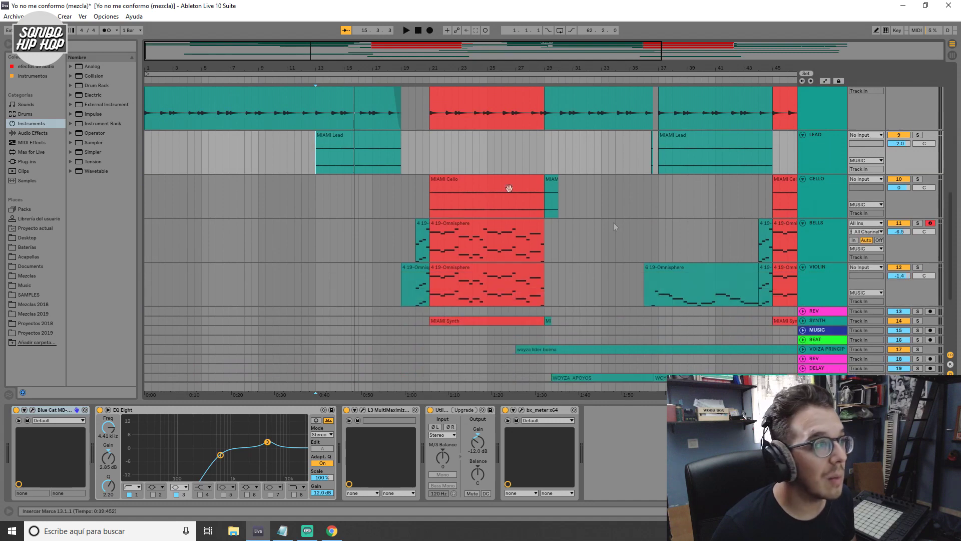
Set the playback start at bar 21, where the red section begins, and unfold the SYNTH track.
key("plus")
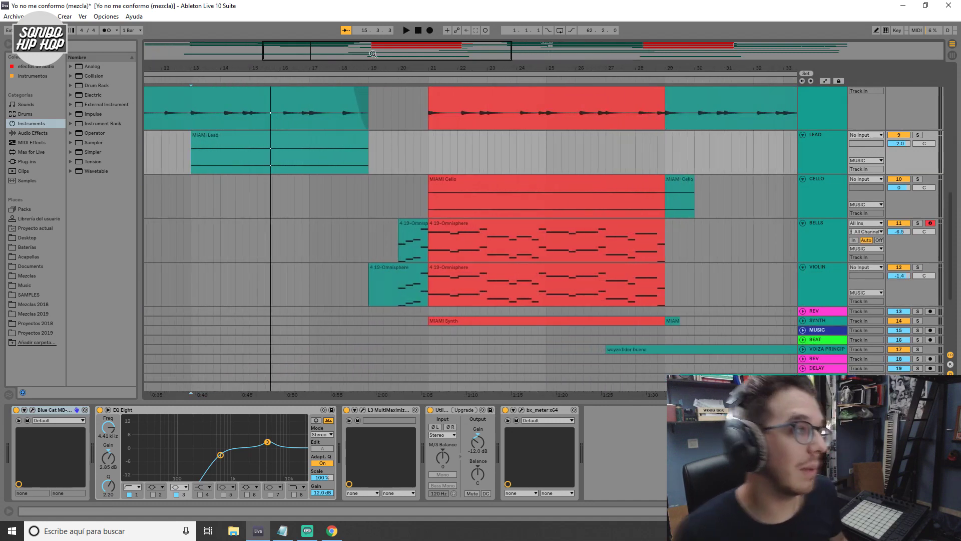
left_click(425, 199)
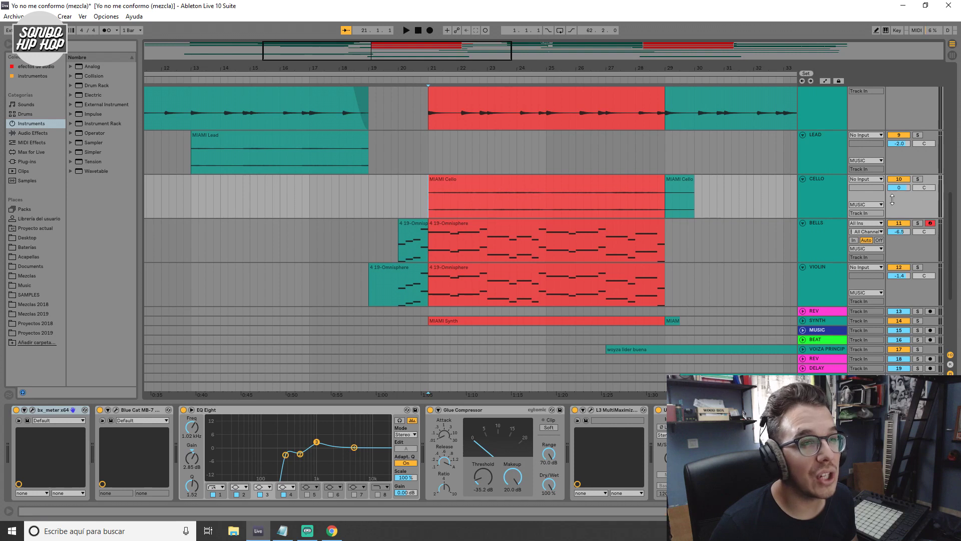
left_click(826, 233)
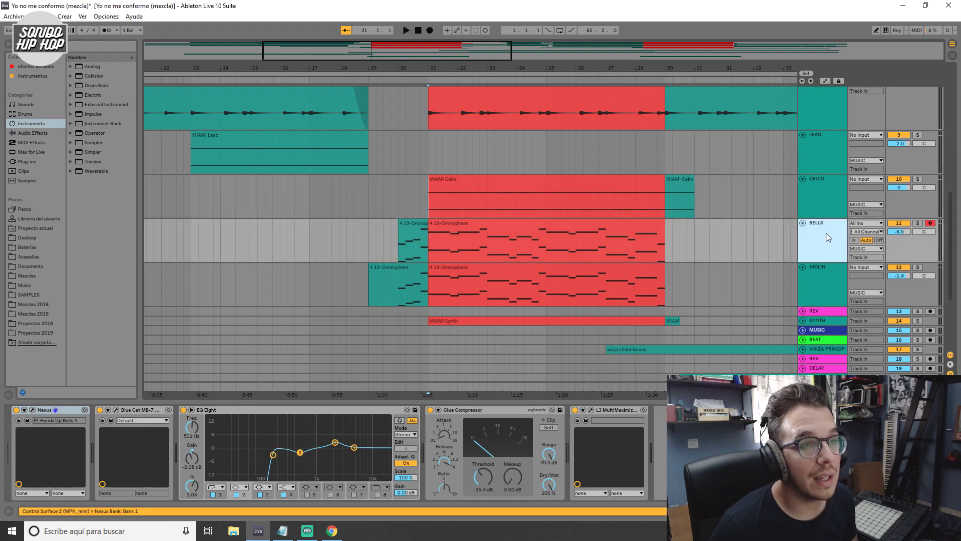
left_click(825, 269)
left_click(803, 321)
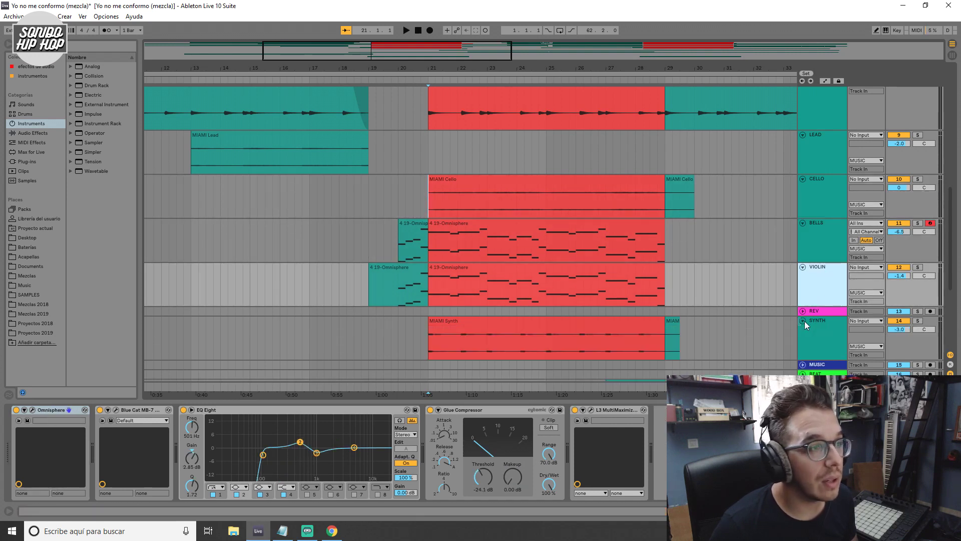
left_click(427, 343)
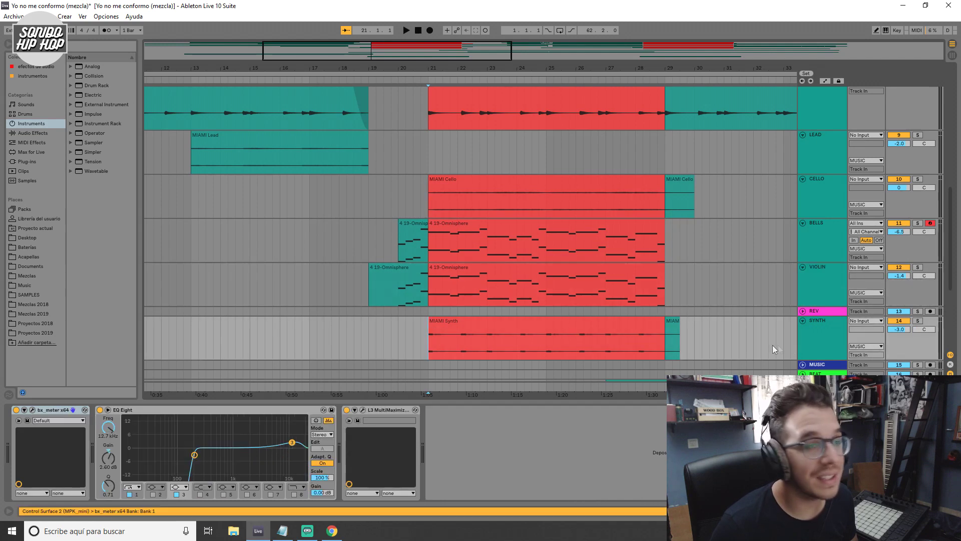
left_click(839, 341)
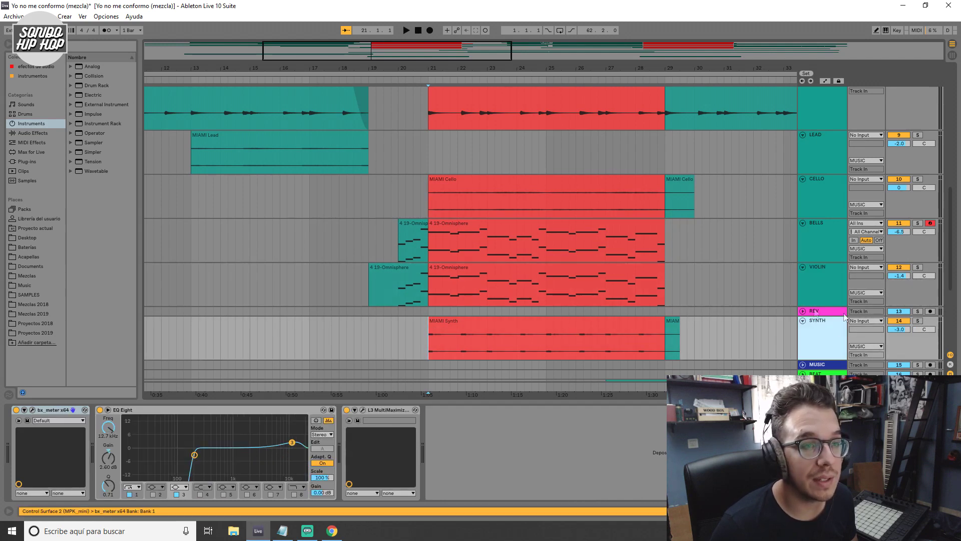
Mute the VIOLIN, BELLS and CELLO tracks so that SYNTH stays as the only active added instrument.
left_click(826, 194)
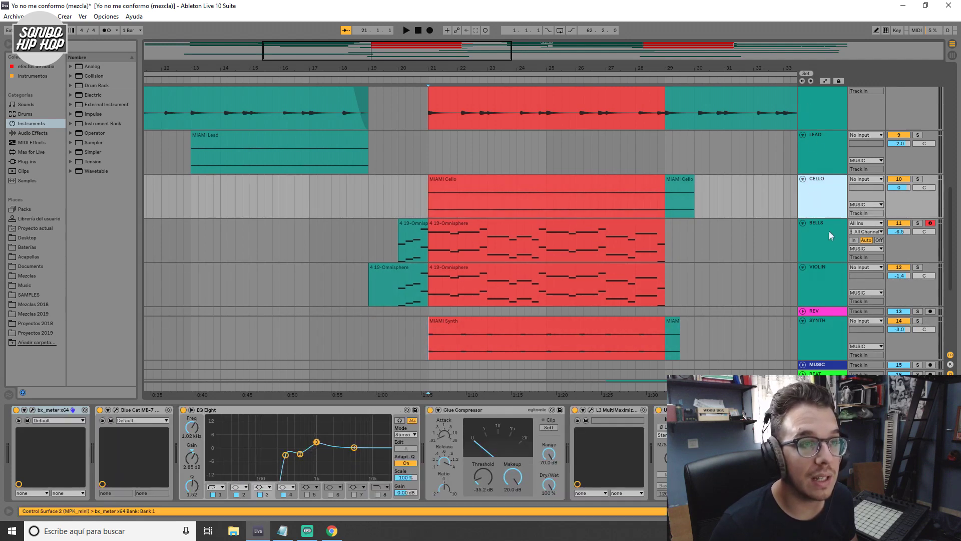
left_click(826, 235)
left_click(824, 275)
left_click(899, 267)
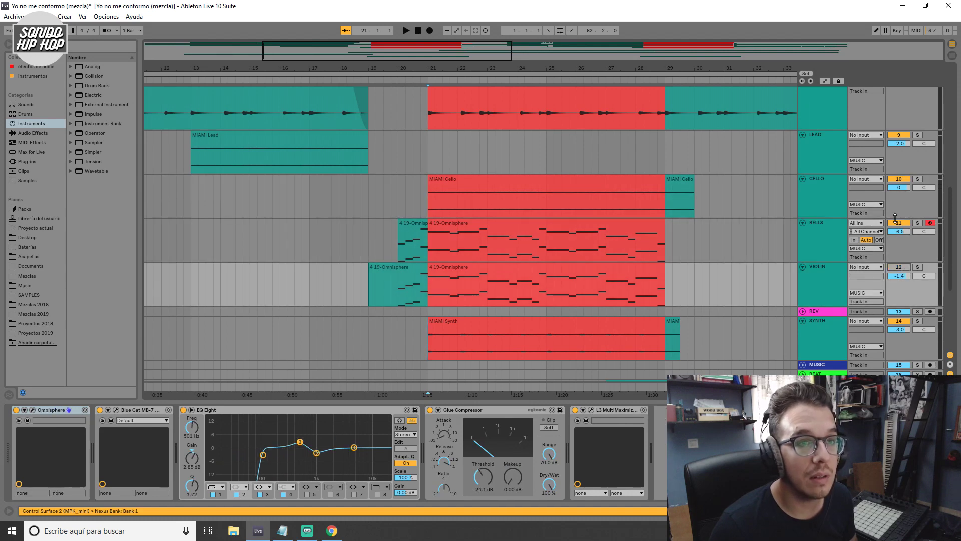
scroll(833, 218, "down", 6)
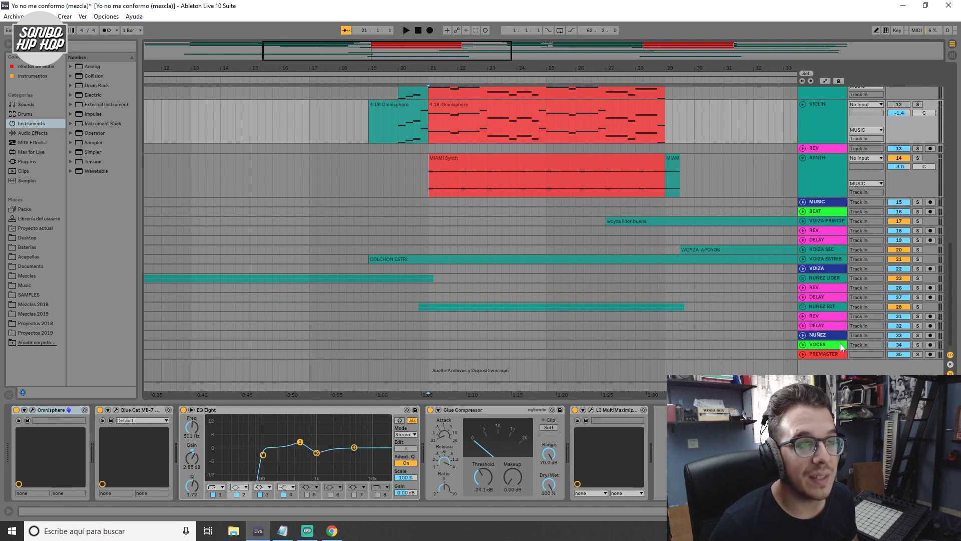
scroll(831, 325, "up", 5)
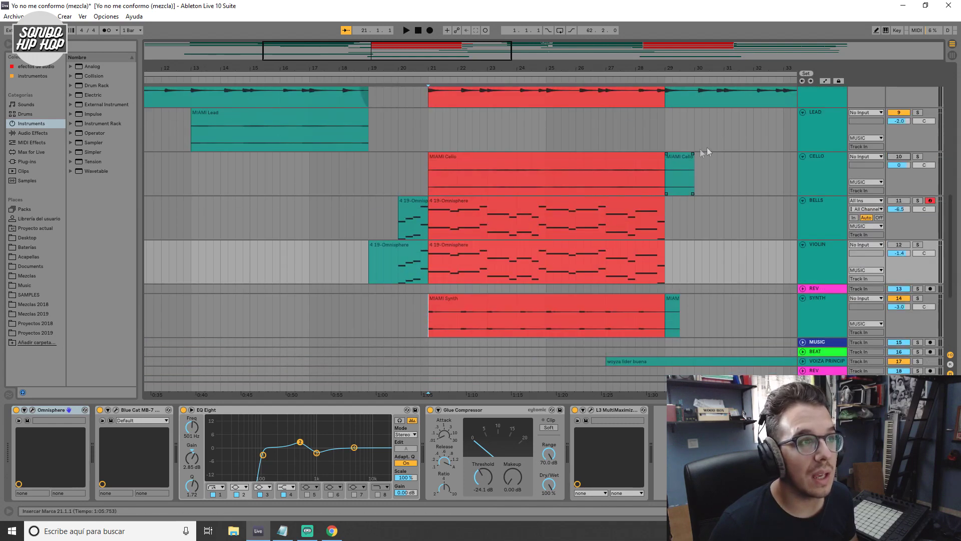
Solo the SYNTH track and play its clip from bar 21.
scroll(717, 142, "down", 5)
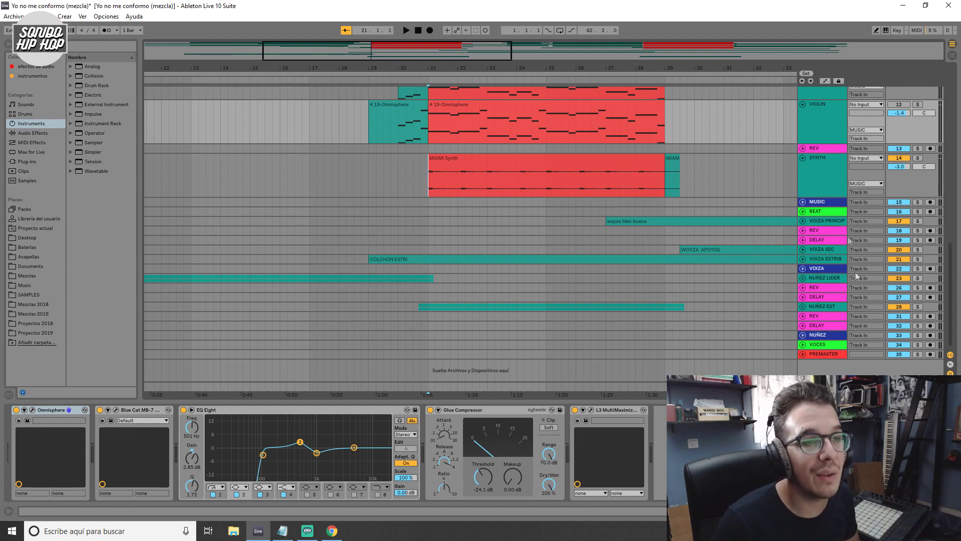
left_click(518, 188)
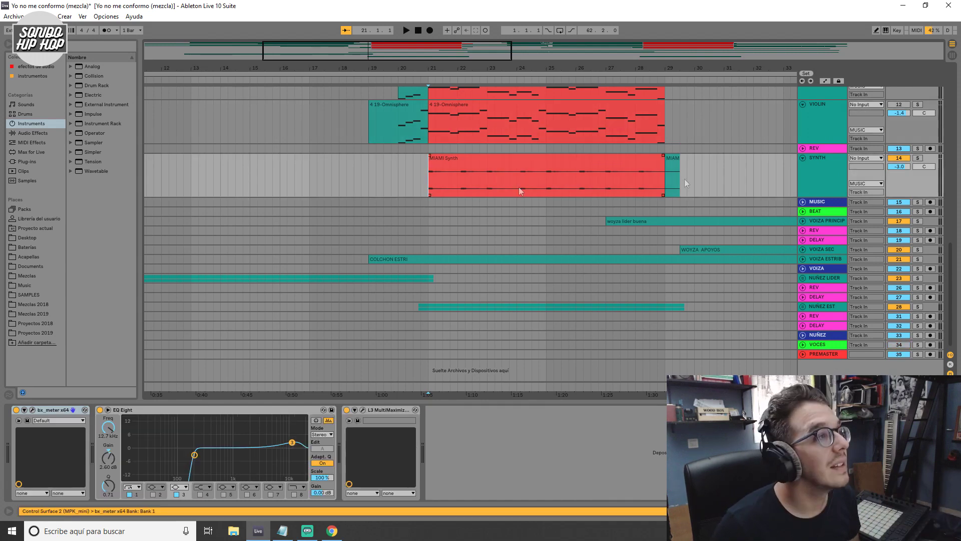
left_click(920, 150)
left_click(917, 157)
key("space")
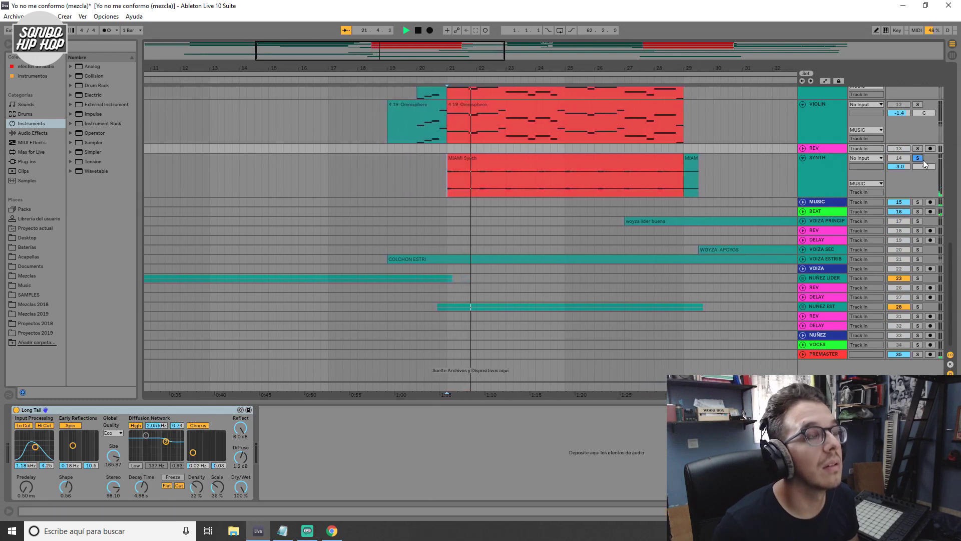
key("space")
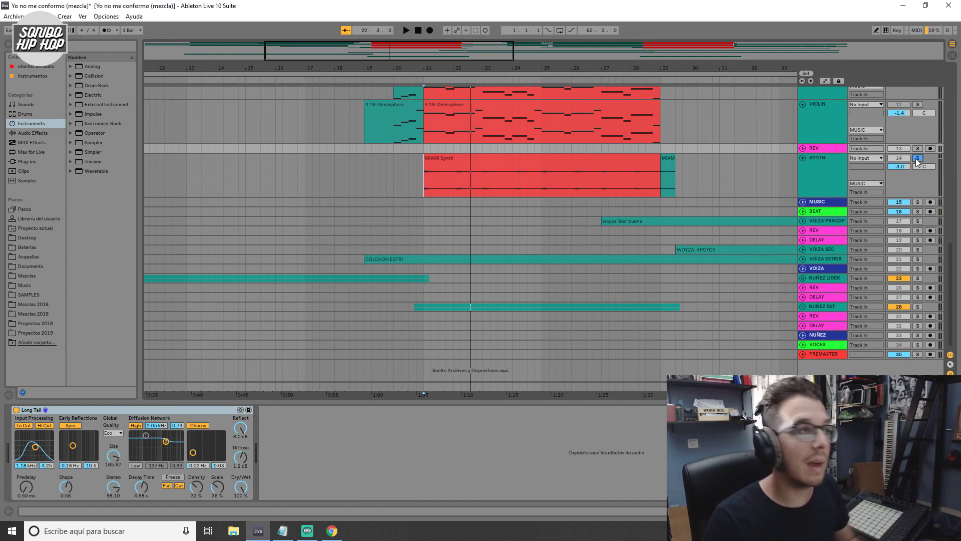
Clear the SYNTH solo and play it with the rest of the song from bar 20.3.
left_click(918, 158)
left_click(406, 169)
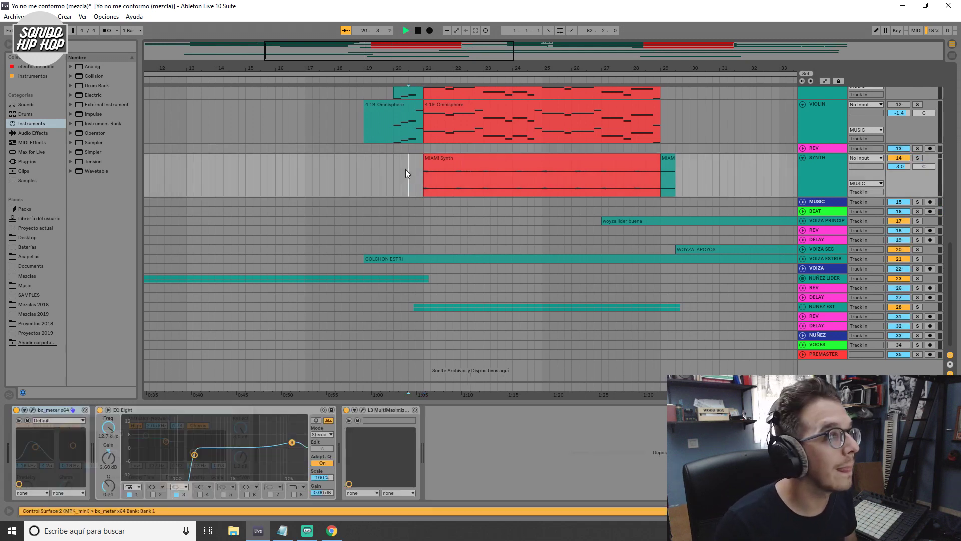
key("space")
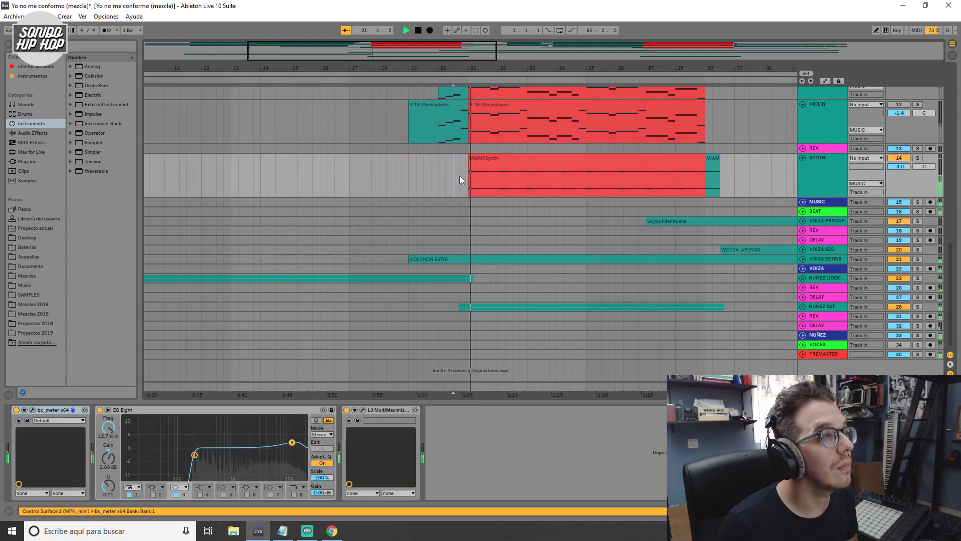
scroll(545, 165, "up", 1)
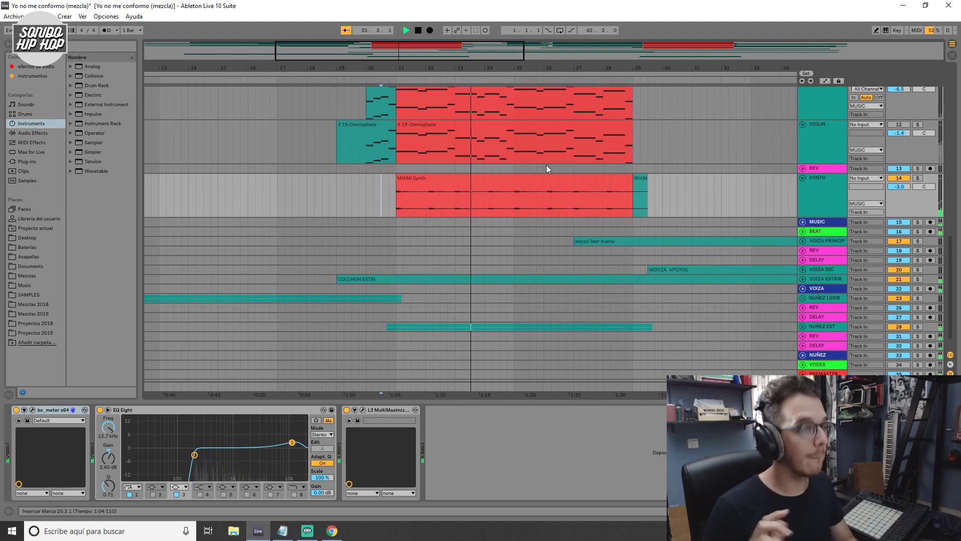
key("space")
Zoom in on the CELLO, BELLS, VIOLIN and SYNTH clips between about bars 18 and 31.
scroll(641, 186, "up", 3)
scroll(641, 186, "up", 10)
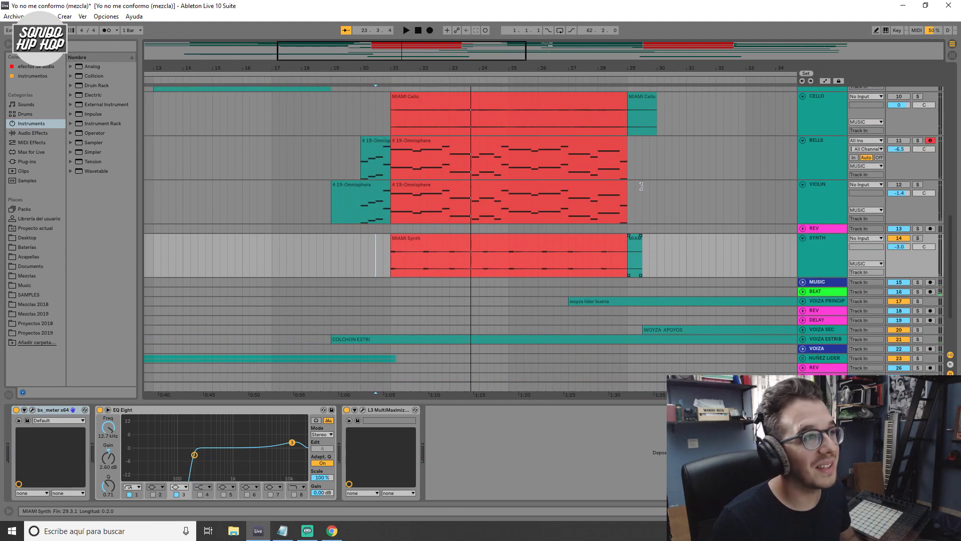
left_click_drag(289, 57, 343, 83)
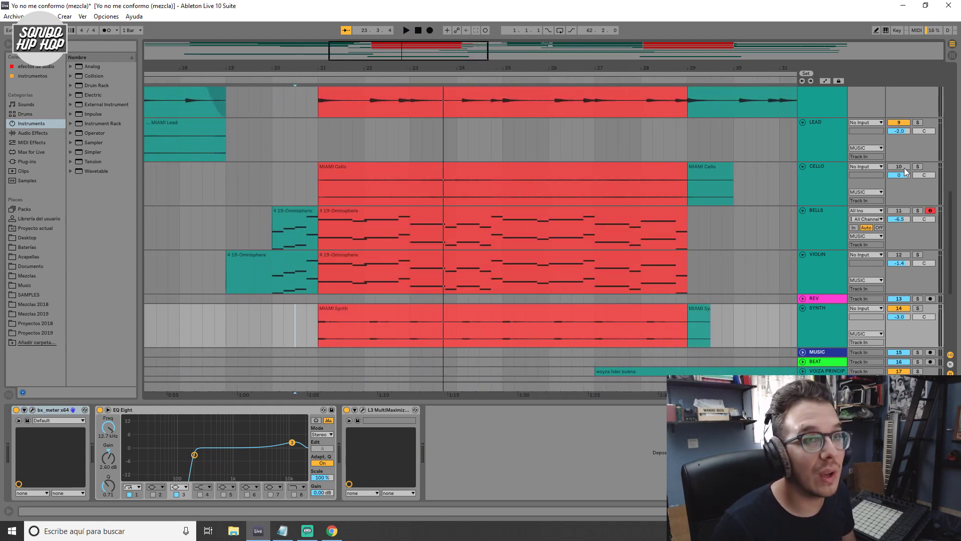
Play the red section from bar 21 with CELLO and BELLS unmuted, and from bar 19.3 with VIOLIN also unmuted.
left_click(313, 189)
key("space")
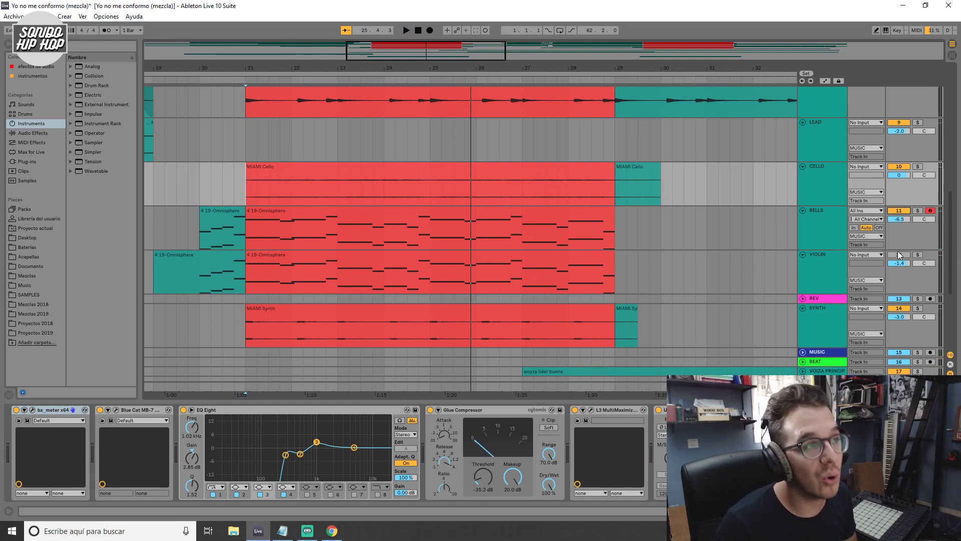
left_click(198, 278)
left_click(182, 279)
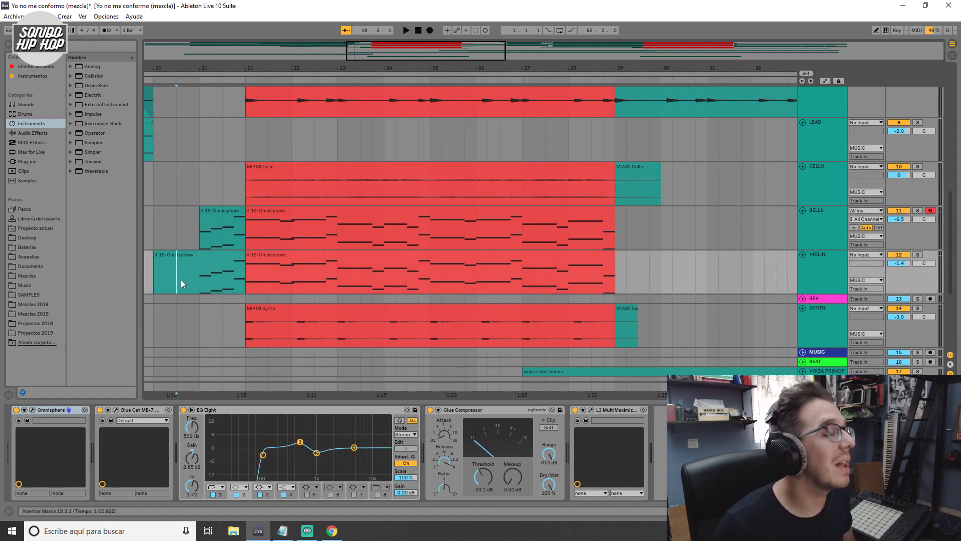
key("space")
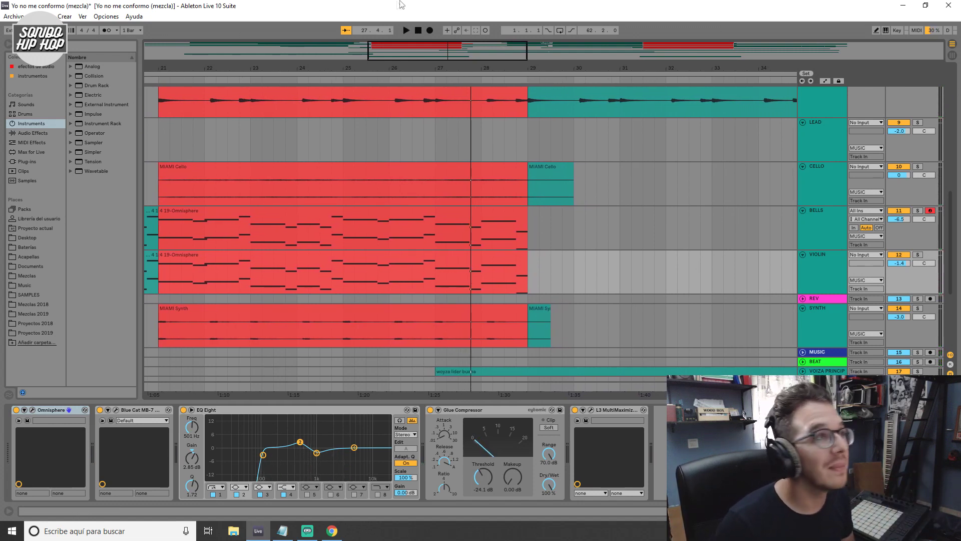
Unfold the VOIZA PRINCIP vocal track and make it taller, showing its whole clip.
key("minus")
scroll(671, 204, "down", 1)
scroll(670, 200, "up", 6)
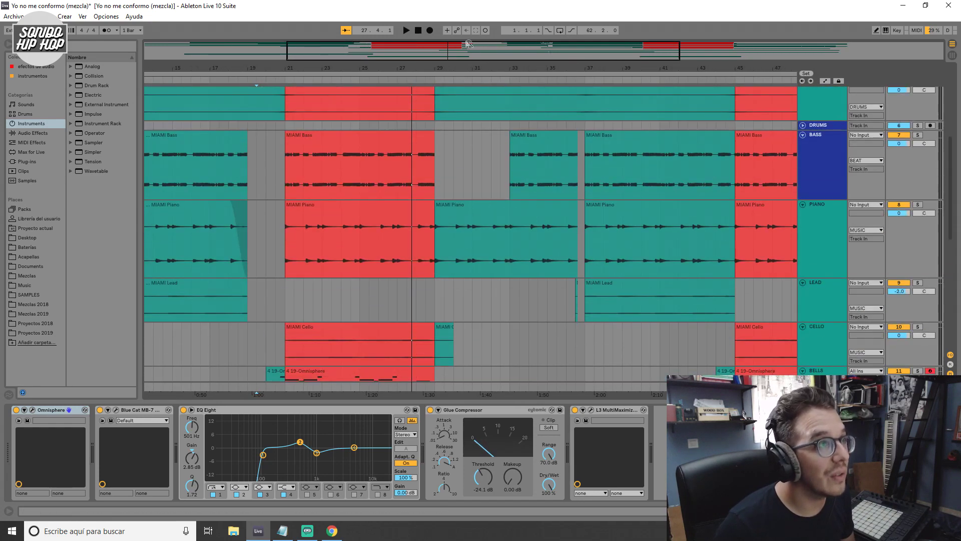
left_click_drag(465, 46, 465, 41)
scroll(657, 188, "down", 10)
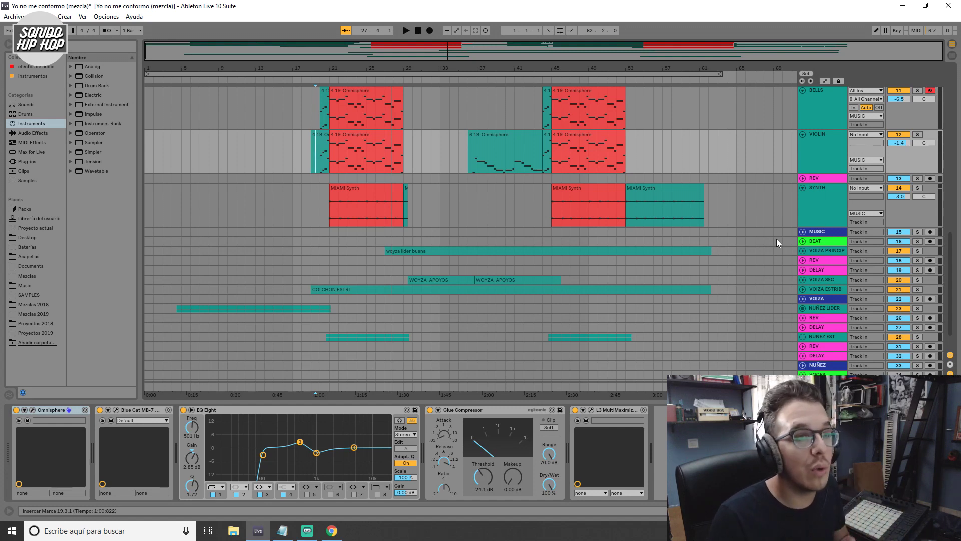
left_click(803, 251)
scroll(826, 284, "up", 3)
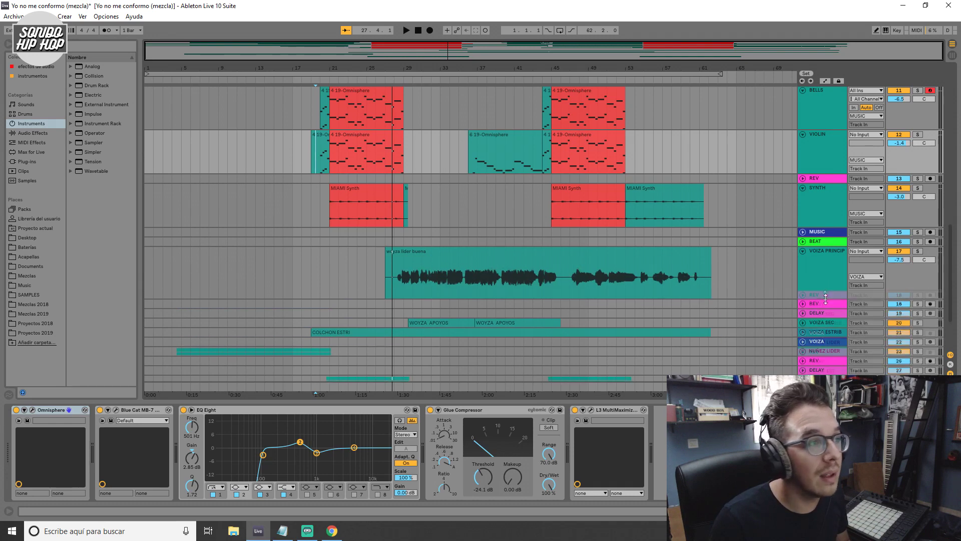
left_click_drag(359, 54, 374, 62)
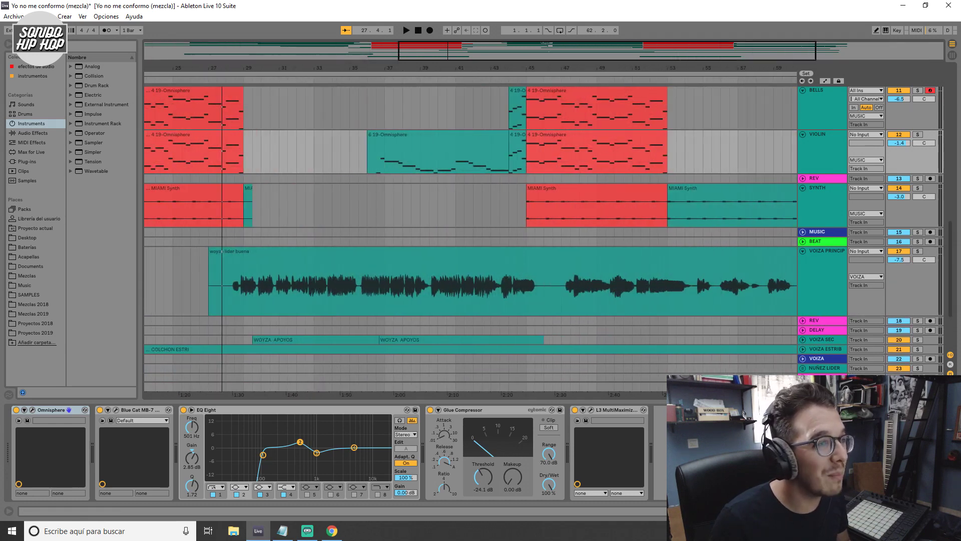
left_click_drag(476, 47, 444, 48)
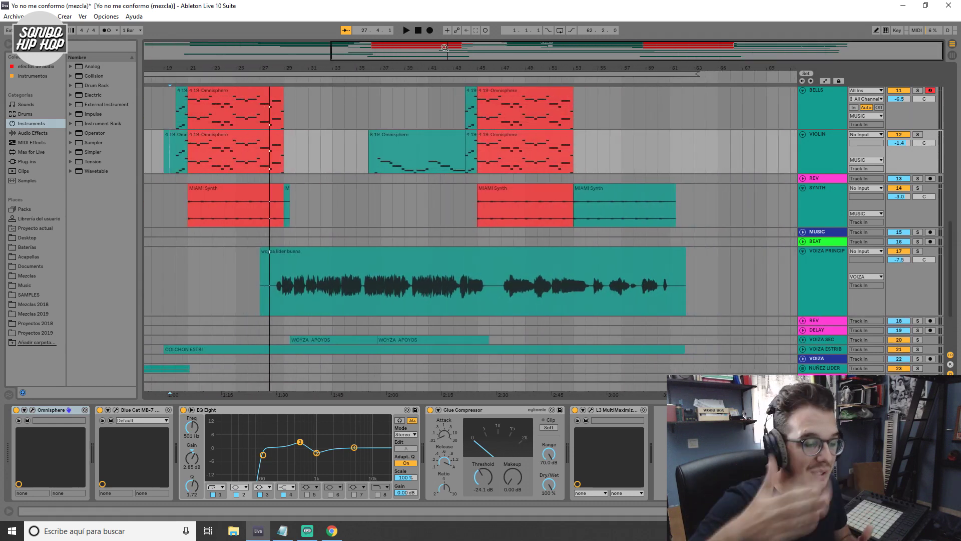
left_click_drag(329, 57, 332, 61)
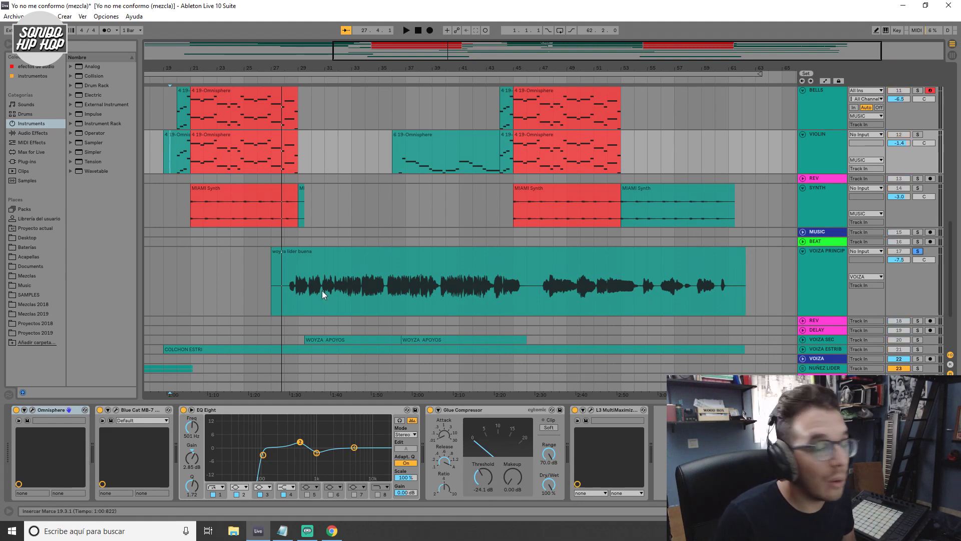
Solo VOIZA PRINCIP, bypass its entire effect chain and play the dry vocal from bar 29.
left_click(300, 297)
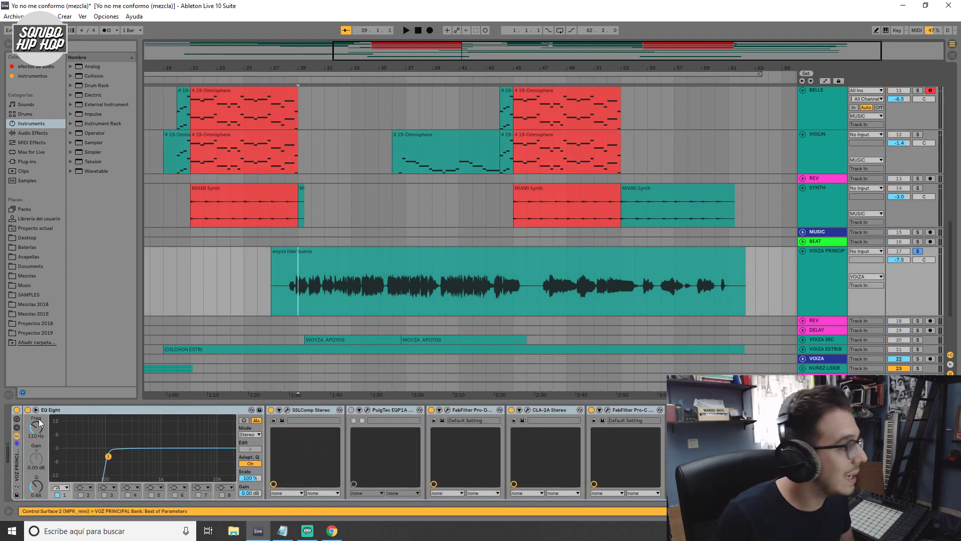
left_click(17, 411)
left_click(301, 294)
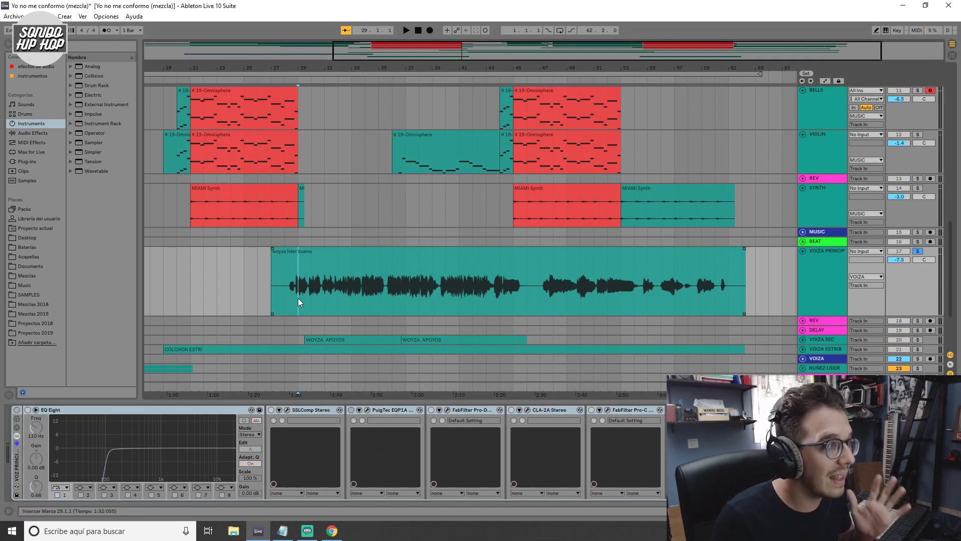
key("space")
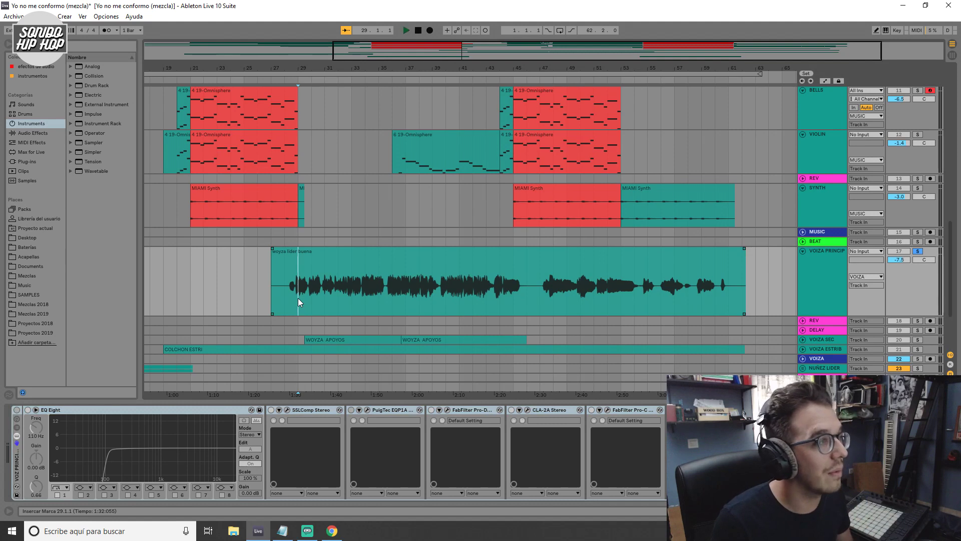
scroll(685, 250, "down", 3)
scroll(684, 250, "left", 3)
left_click(833, 207)
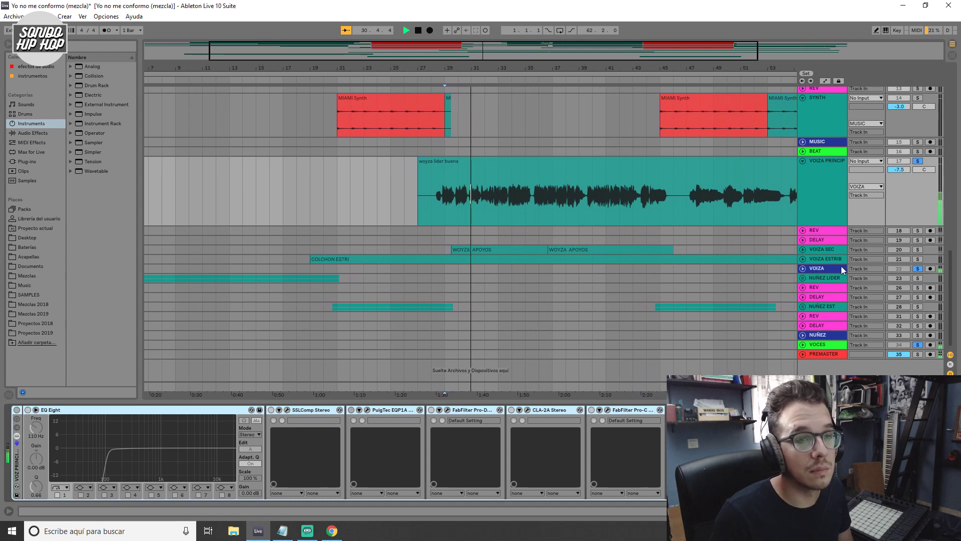
scroll(841, 266, "up", 4)
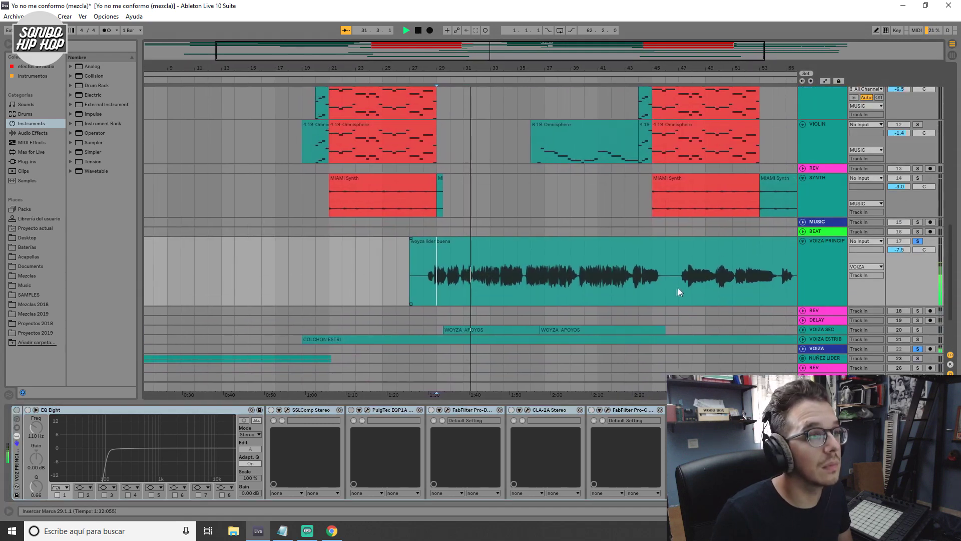
scroll(774, 283, "down", 4)
key("plus")
left_click(418, 30)
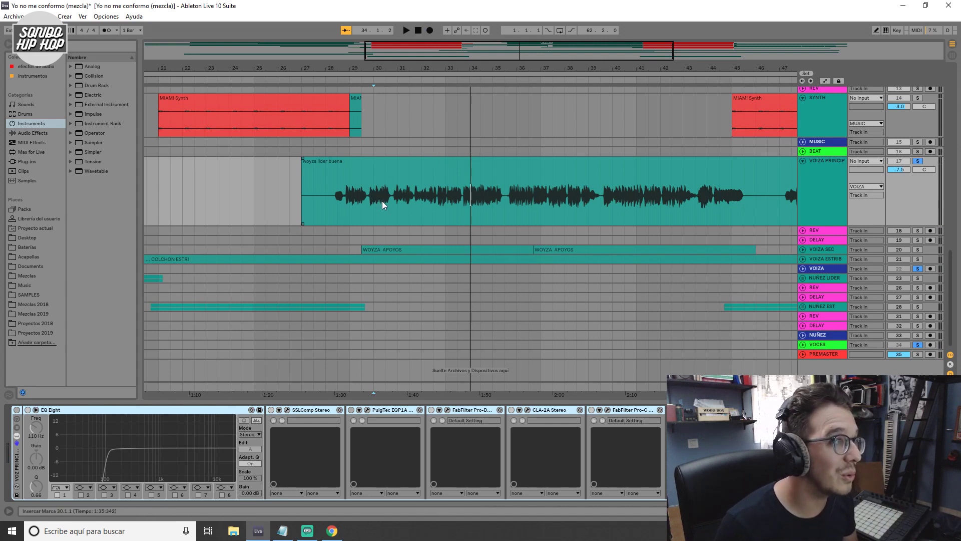
Re-enable the VOIZA PRINCIP effect chain, setting the start point at bar 30 and making the track slightly taller.
left_click(17, 411)
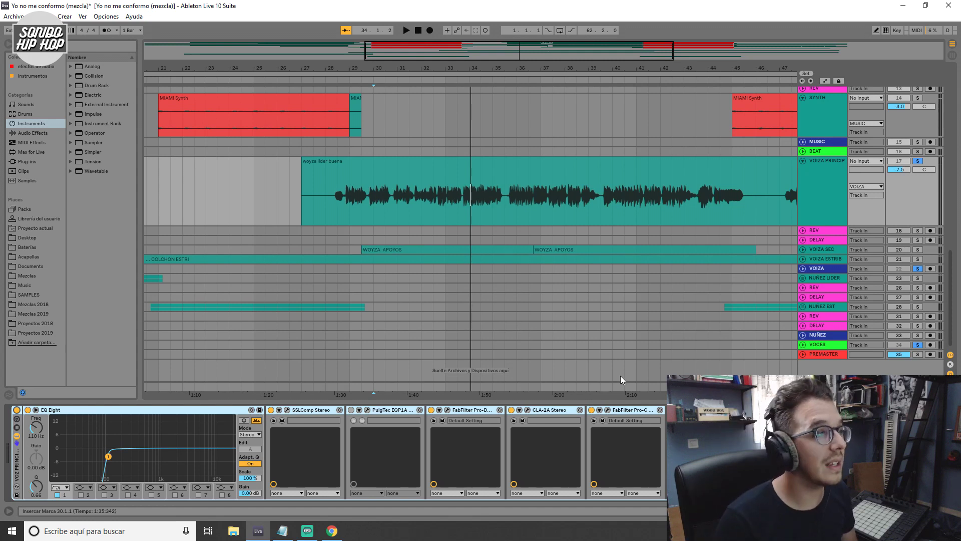
left_click(377, 208)
left_click_drag(841, 224, 841, 233)
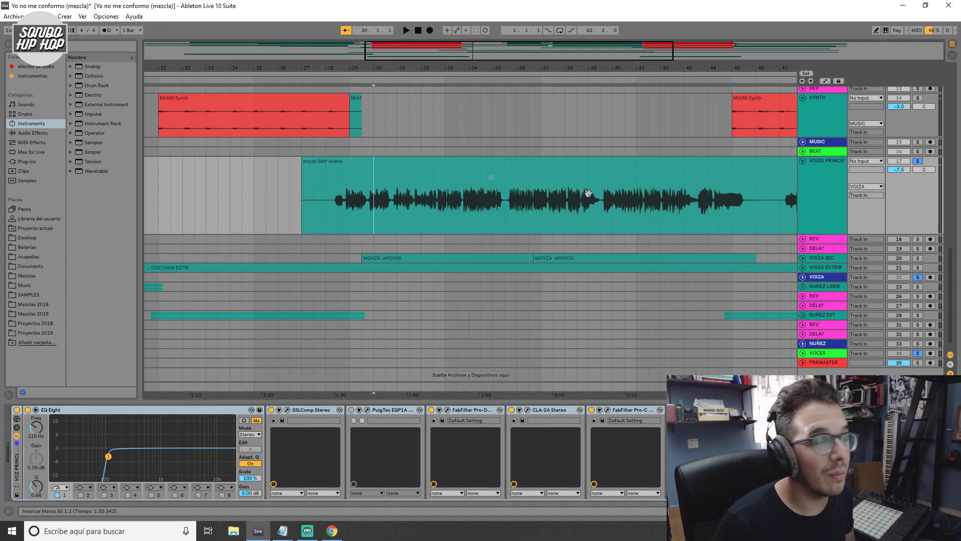
Play the unsoloed lead vocal with the beat while VOIZA SEC and VOIZA ESTRIB are muted.
key("plus")
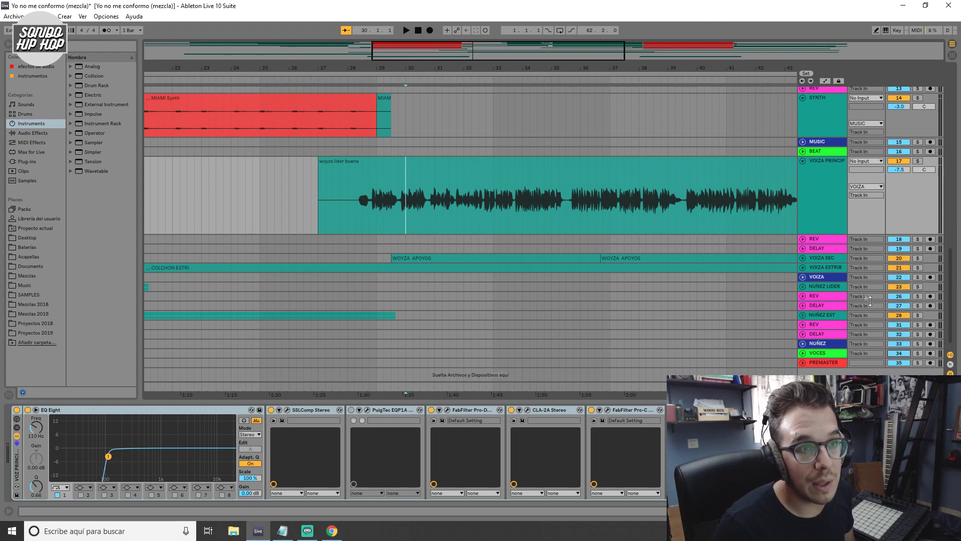
left_click(899, 258)
key("space")
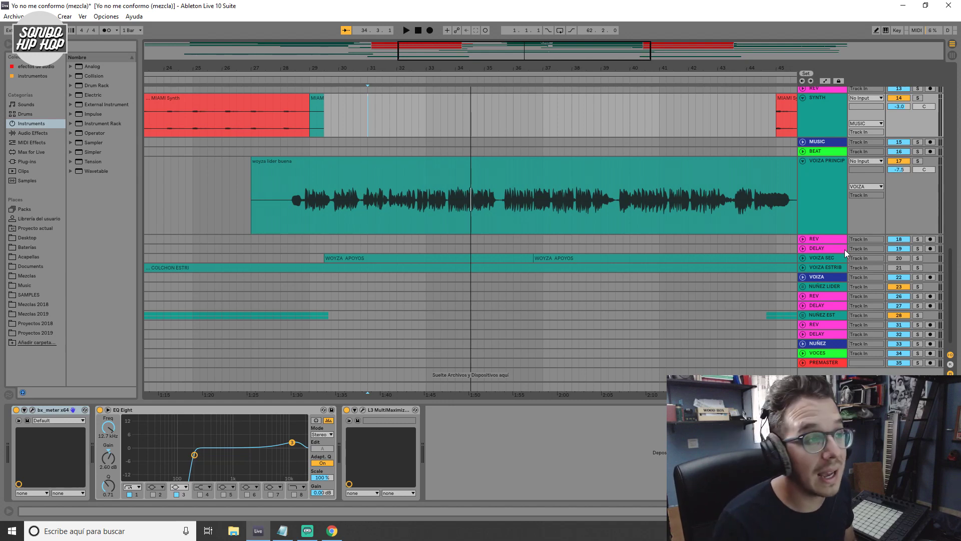
Trim the start of the lead vocal clip to bar 28.2, and unfold the VOIZA SEC and VOIZA ESTRIB tracks.
left_click_drag(252, 186, 282, 185)
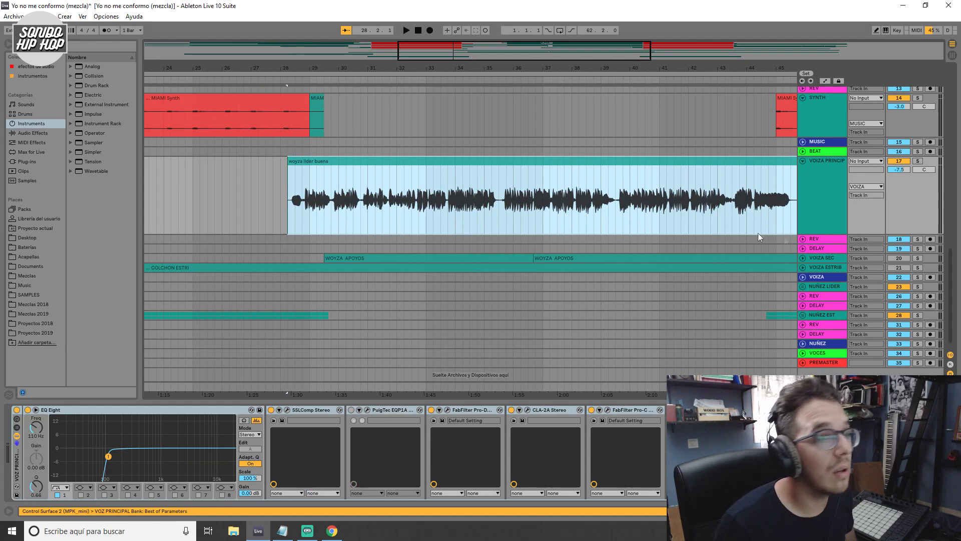
left_click(803, 257)
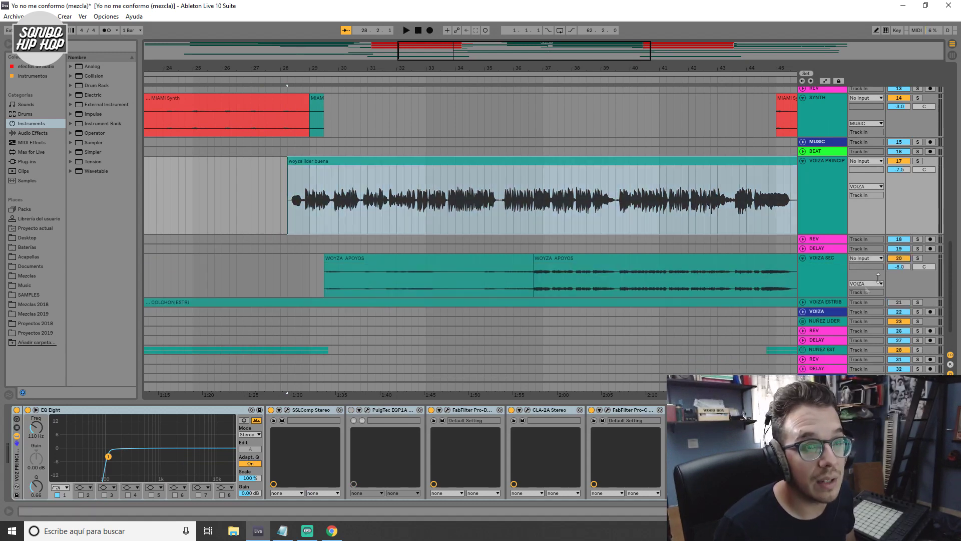
left_click(804, 302)
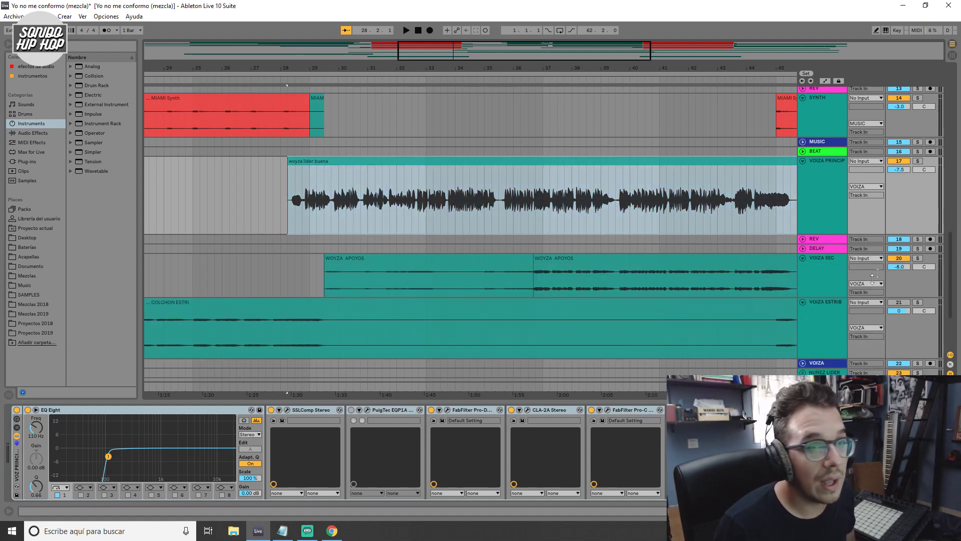
left_click_drag(541, 65, 525, 49)
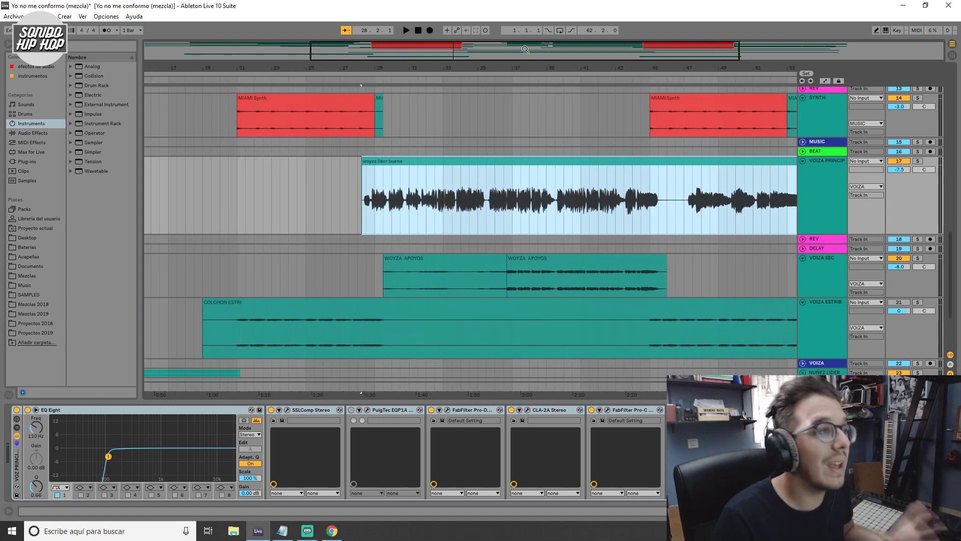
Solo the VOIZA SEC track and play its backing vocals from bar 29.3.
left_click(381, 282)
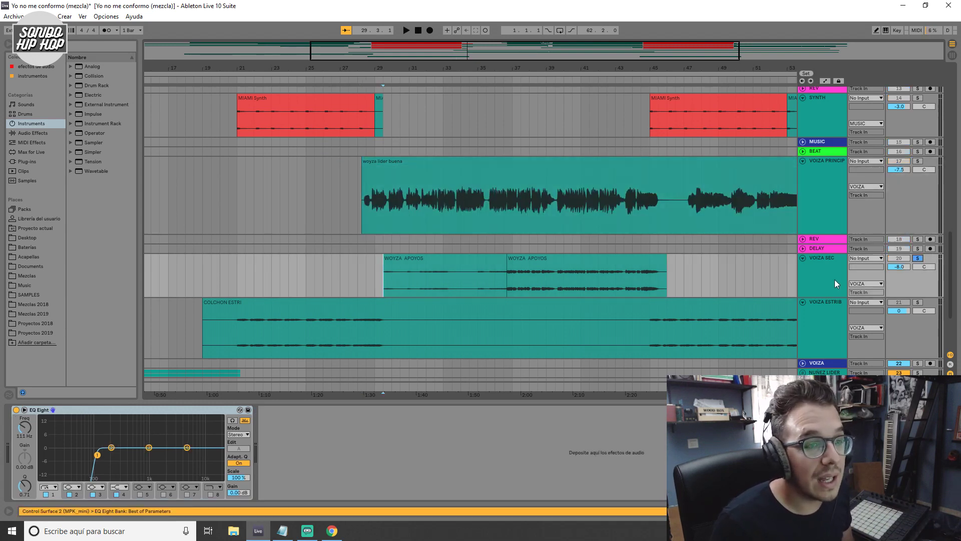
key("space")
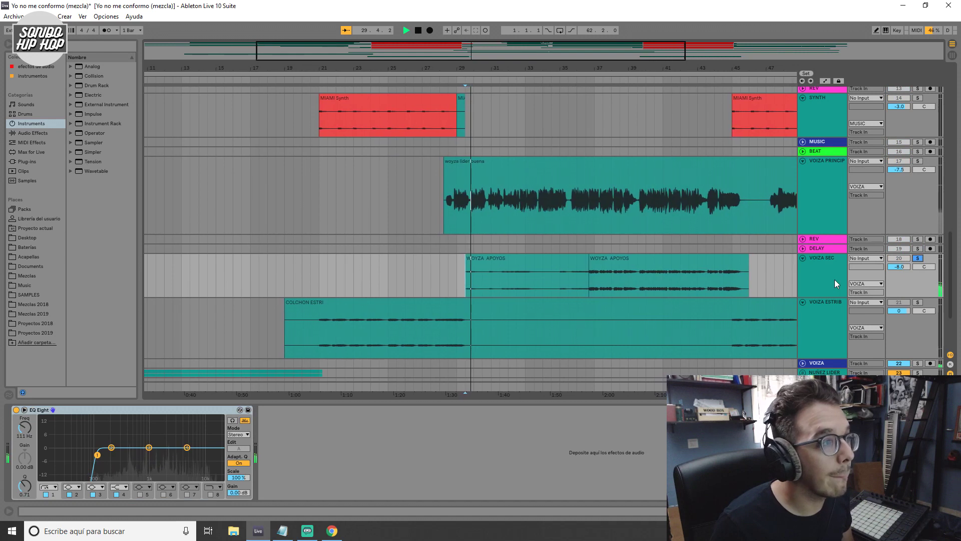
key("space")
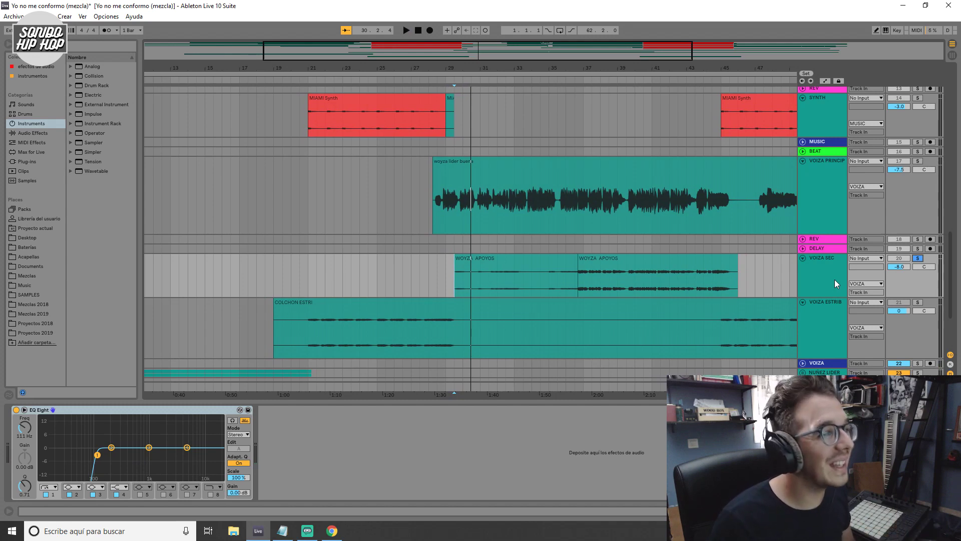
Make the VOIZA SEC track about twice as tall to enlarge its waveforms.
scroll(735, 289, "down", 1)
left_click_drag(425, 52, 512, 94)
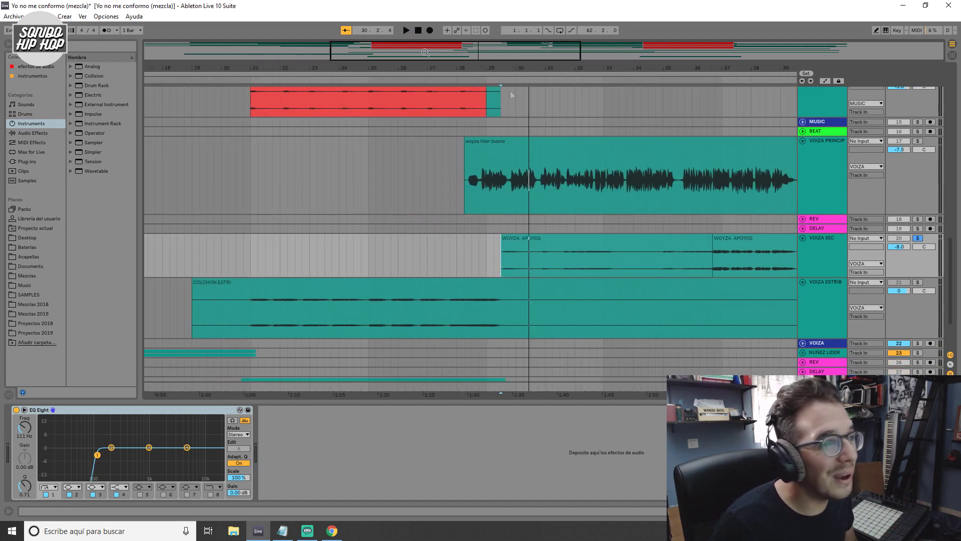
left_click(834, 281)
left_click_drag(833, 278, 839, 327)
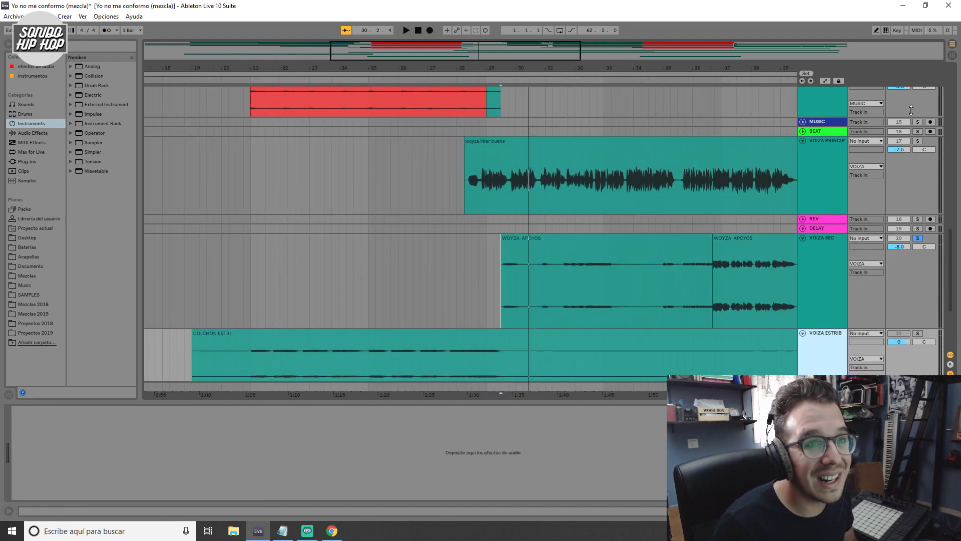
Solo VOIZA PRINCIP together with VOIZA SEC and play both vocals from bar 29.
left_click(490, 294)
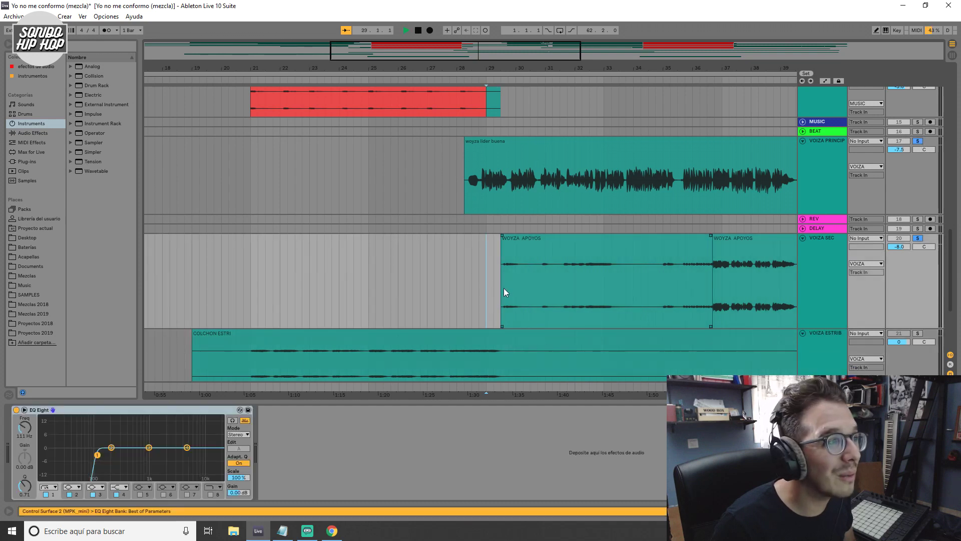
key("space")
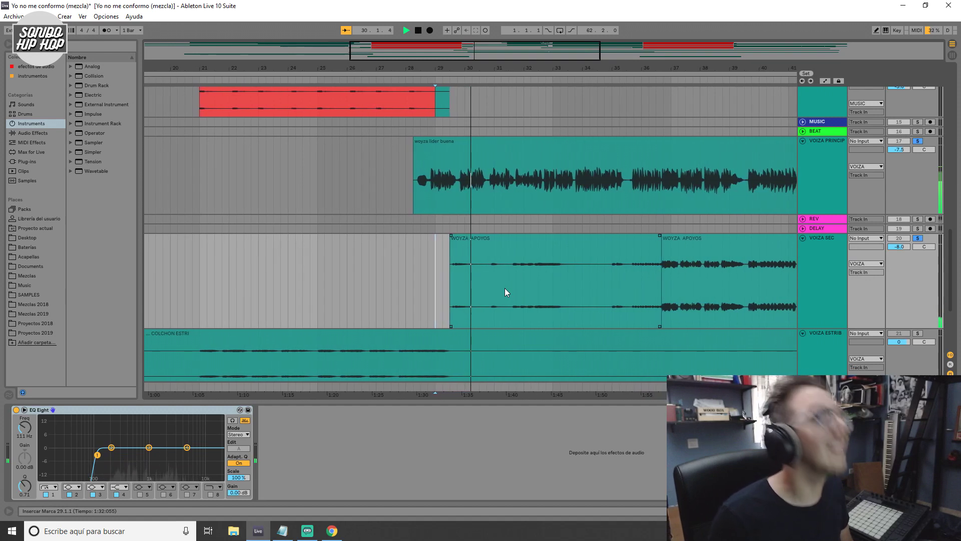
key("space")
Play the soloed lead and backing vocals from bar 30.4.
left_click(486, 278)
left_click(484, 275)
mouse_move(432, 58)
left_mouse_down()
mouse_move(451, 150)
mouse_move(501, 257)
left_mouse_up()
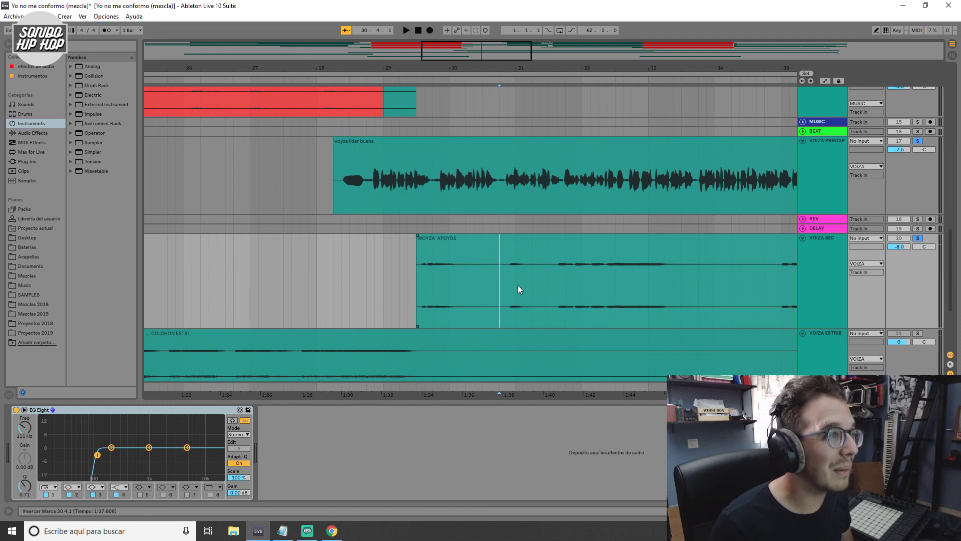
key("space")
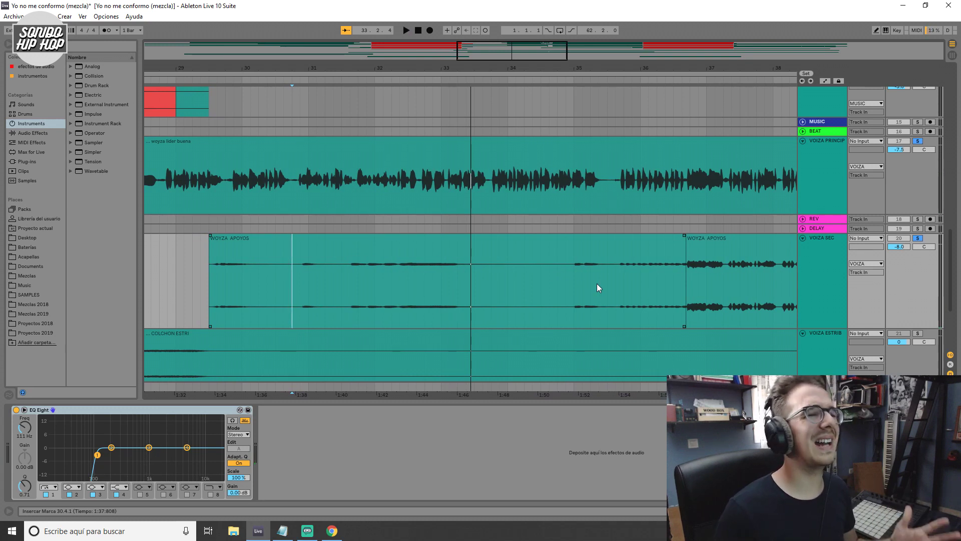
Solo only VOIZA SEC, play the backing vocals from bar 31.3.3 and select that track.
left_click(917, 238)
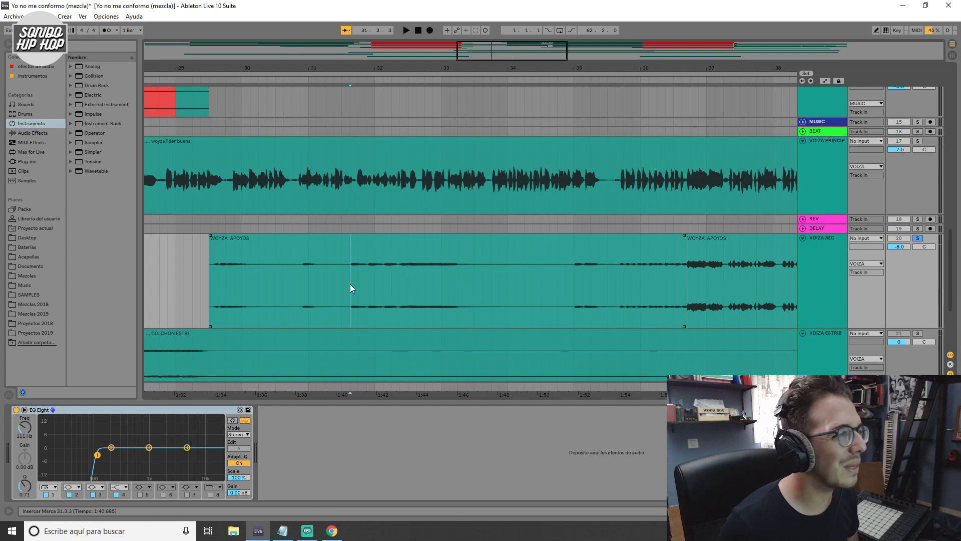
key("space")
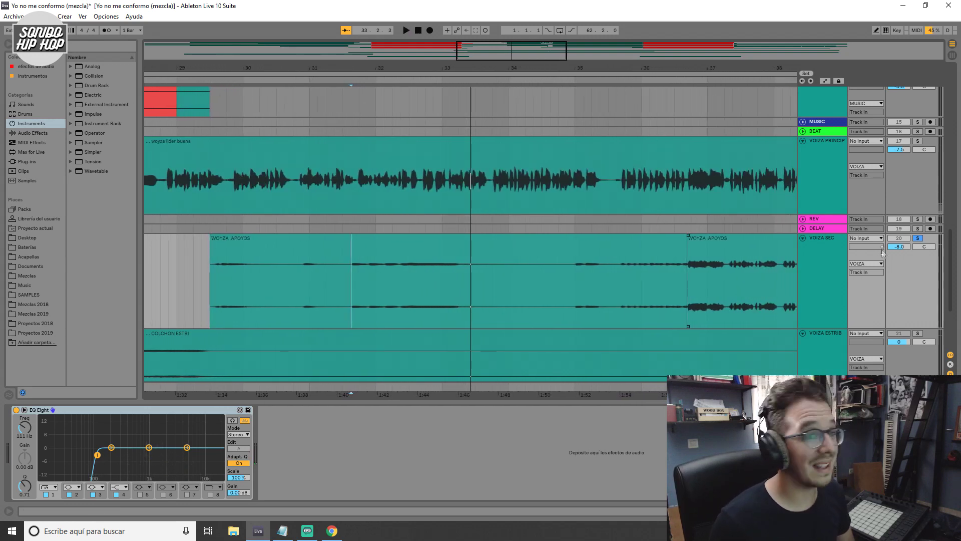
left_click(830, 251)
scroll(779, 282, "down", 2)
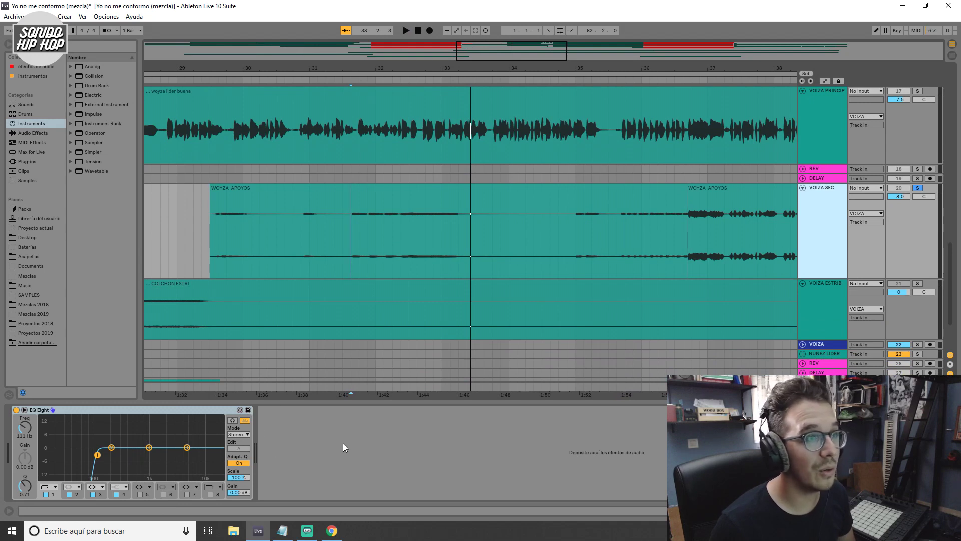
Play the soloed VOIZA SEC backing vocals from about bar 35.
left_click_drag(485, 50, 463, 49)
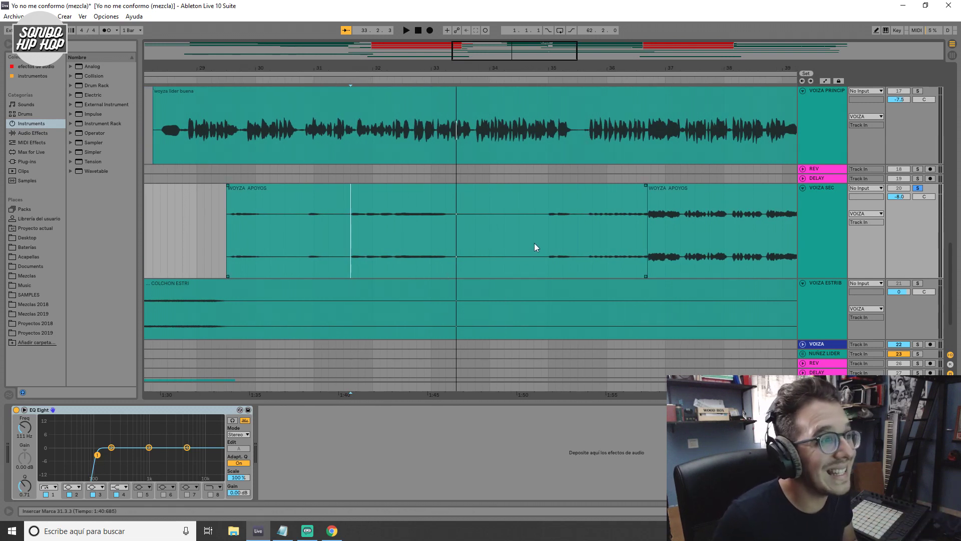
left_click(549, 233)
key("space")
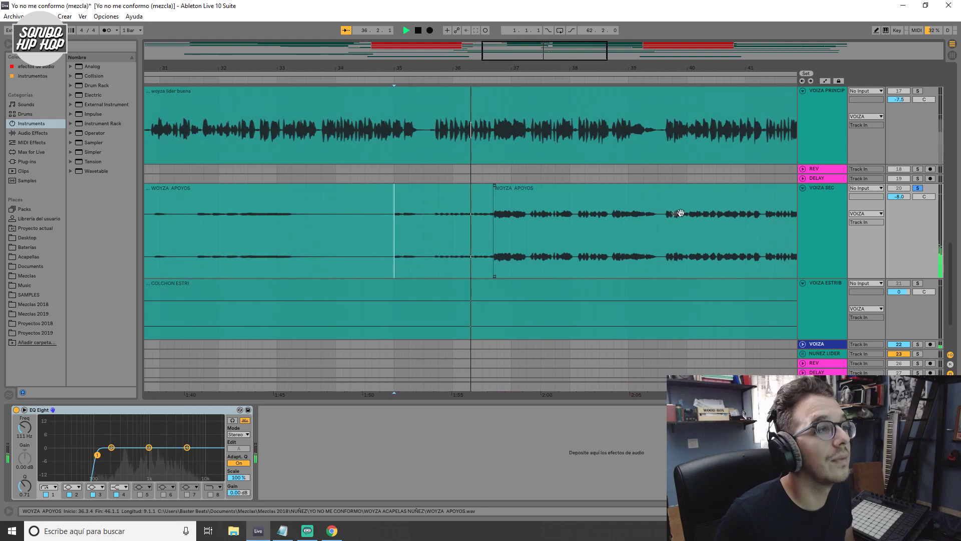
key("space")
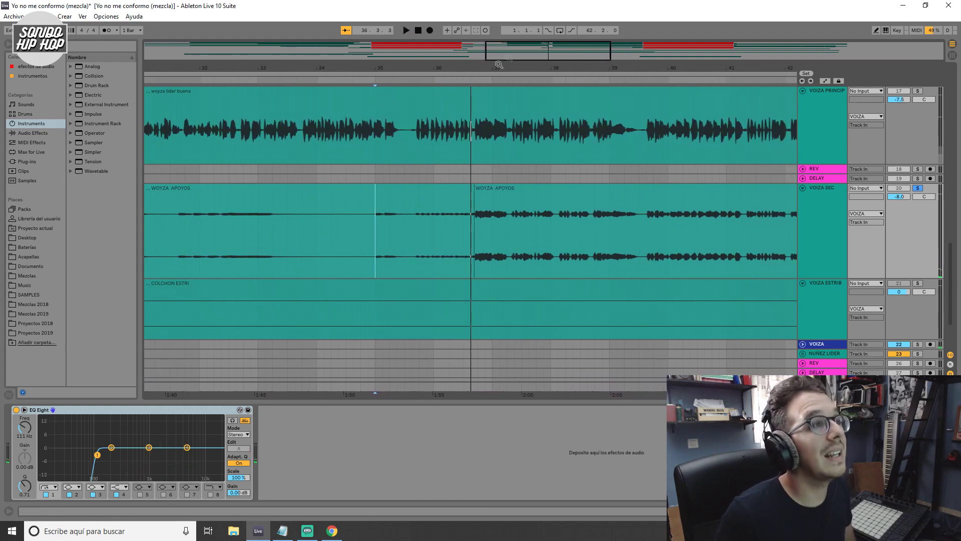
Solo VOIZA PRINCIP together with VOIZA SEC and play both vocals from bar 36.3.4.
key("plus")
left_click_drag(521, 50, 575, 50)
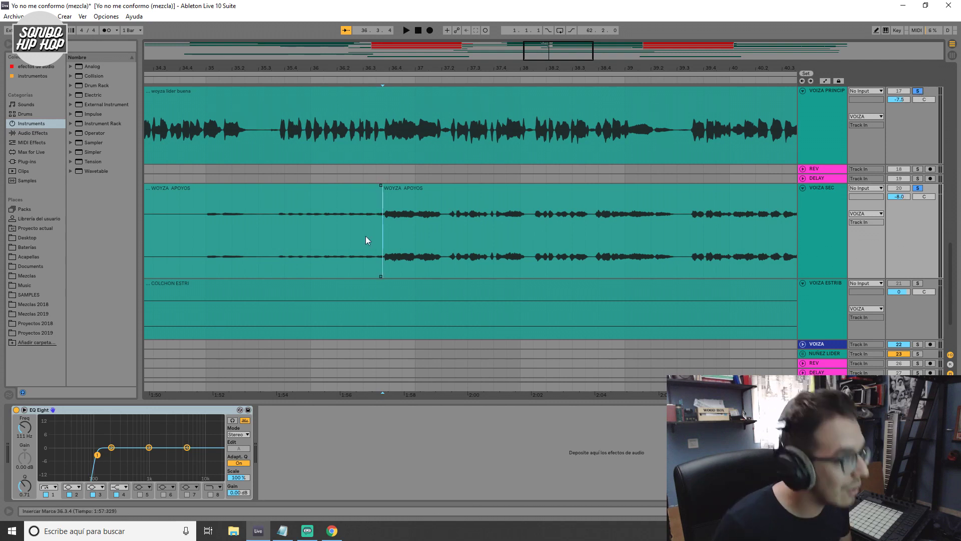
key("space")
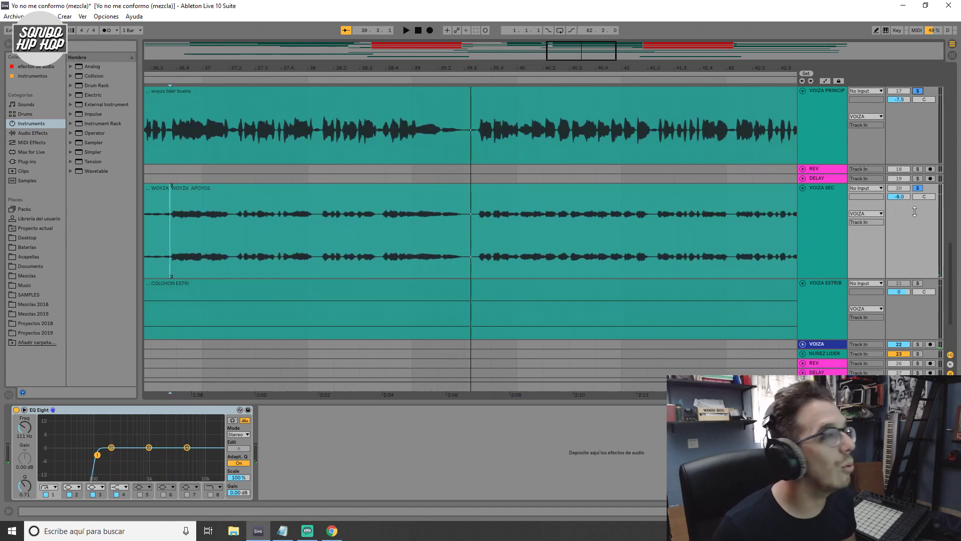
Unsolo both VOIZA vocal tracks and play the full mix from bar 36.3.1.
left_click(919, 188)
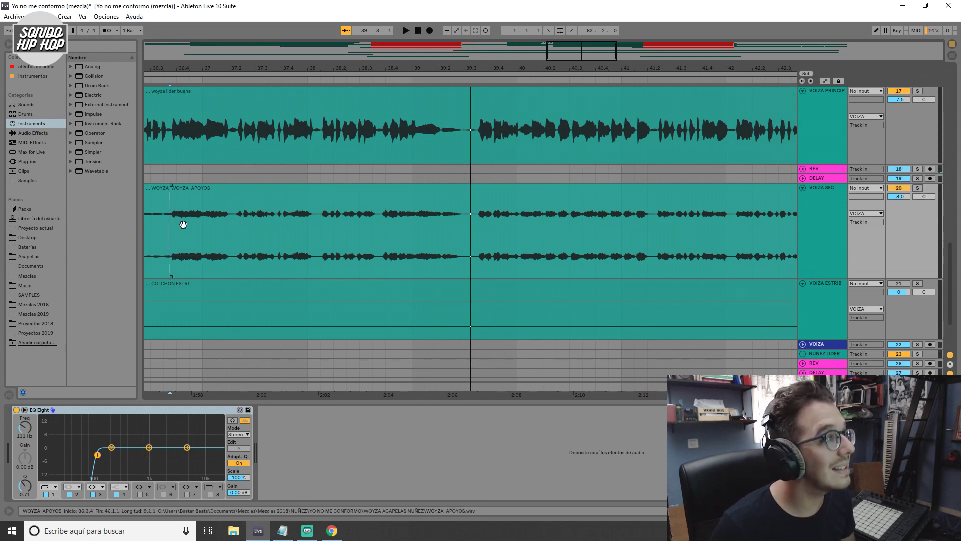
scroll(549, 214, "left", 8)
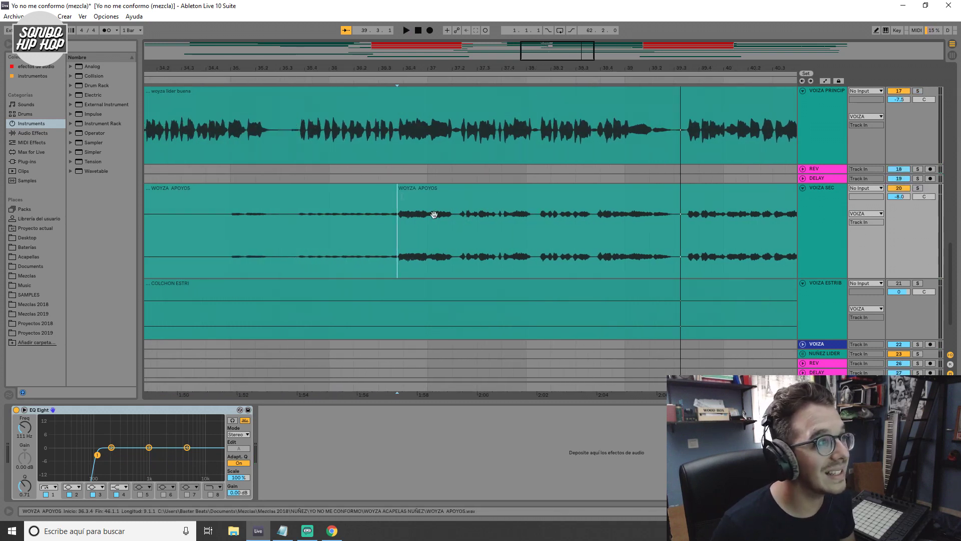
left_click(379, 241)
key("space")
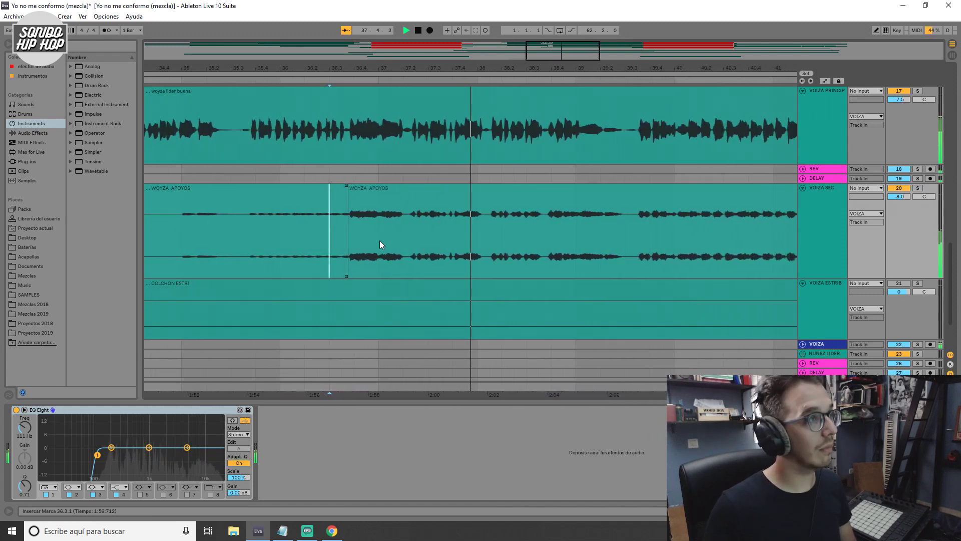
key("space")
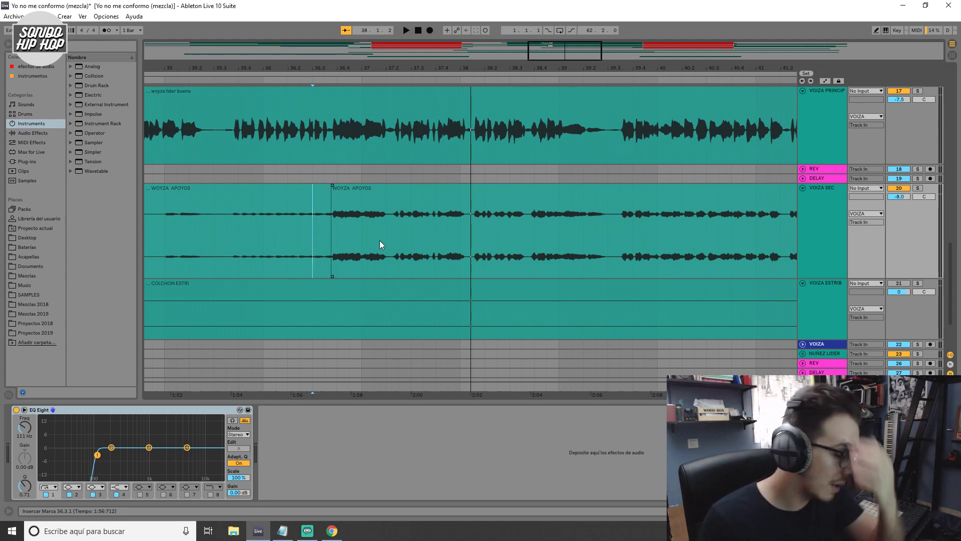
Place the playback start at bar 45 on the VOIZA ESTRIB track and increase that track's height.
key("minus")
key("minus")
key("minus")
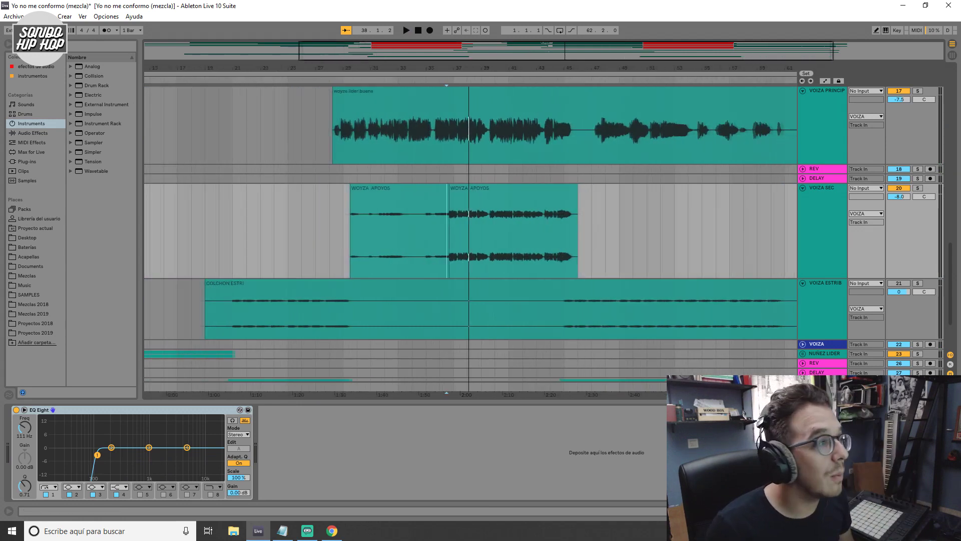
scroll(516, 303, "right", 3)
scroll(516, 302, "up", 2)
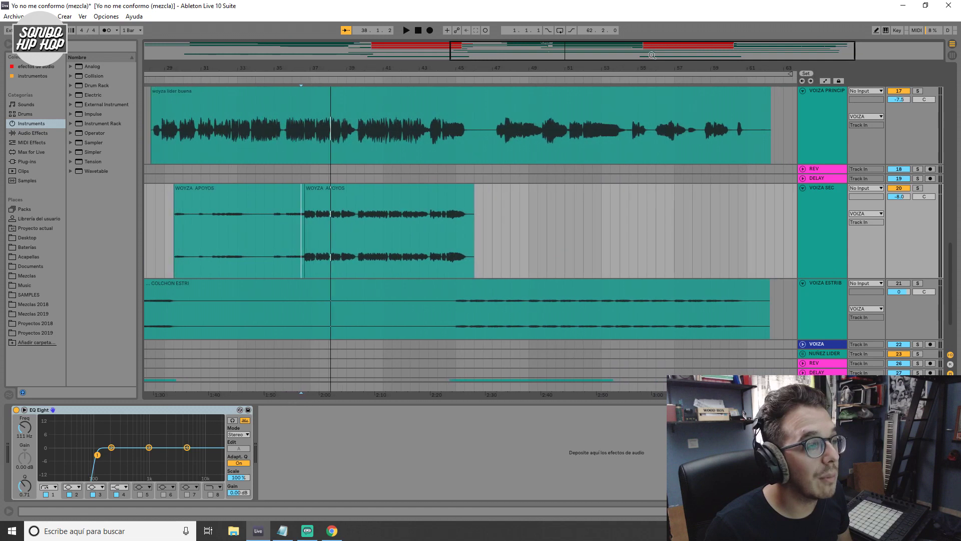
scroll(495, 311, "down", 2)
left_click(457, 292)
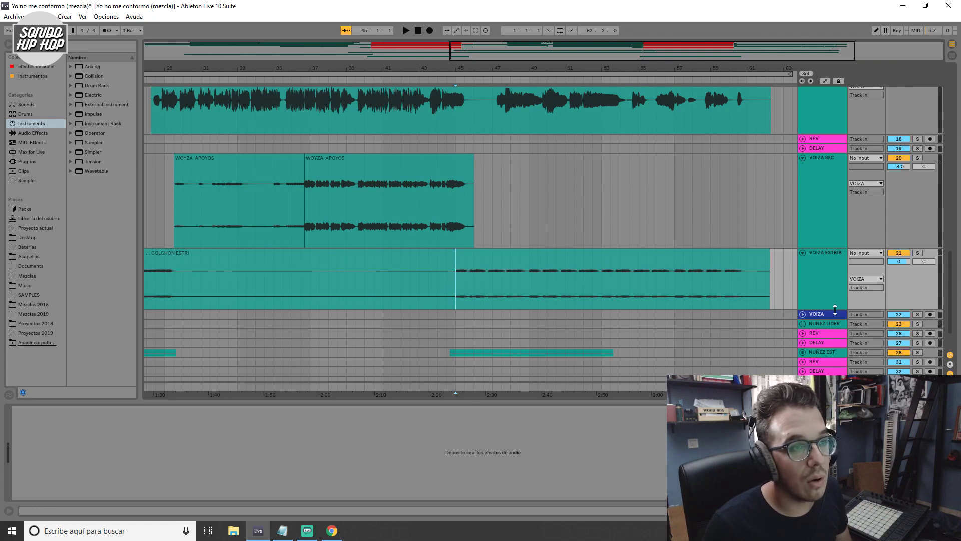
left_click_drag(835, 309, 835, 326)
Solo VOIZA ESTRIB and play the chorus vocal layer from bar 45.
scroll(669, 303, "down", 2)
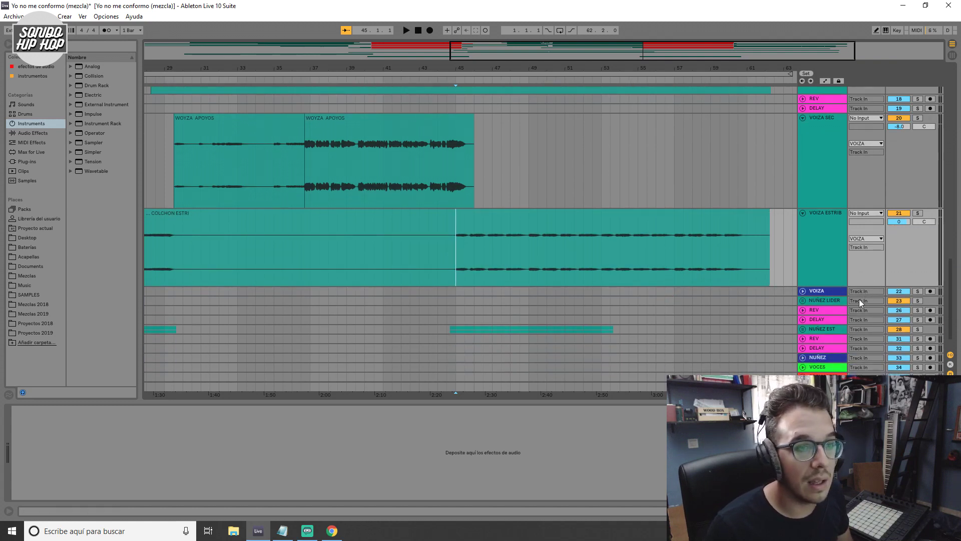
scroll(856, 303, "down", 1)
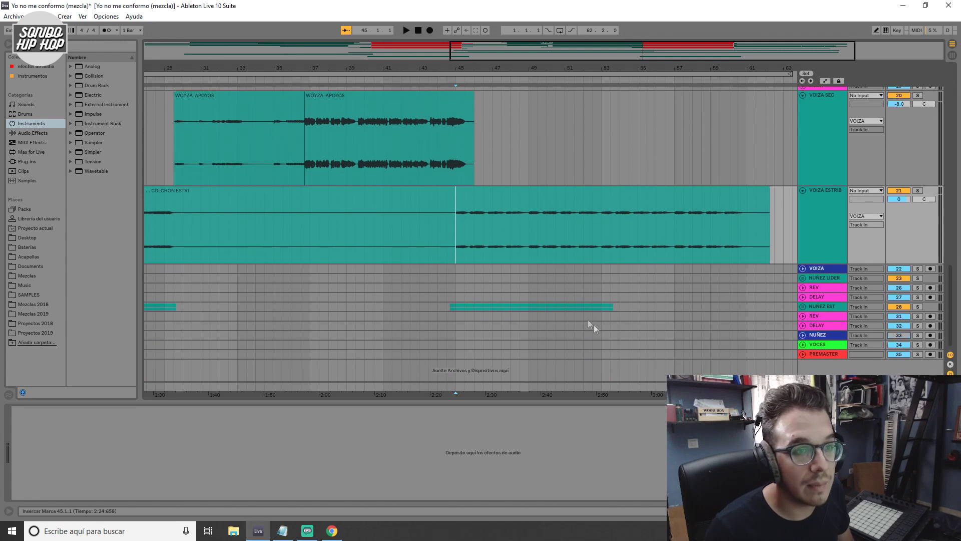
left_click(918, 190)
key("space")
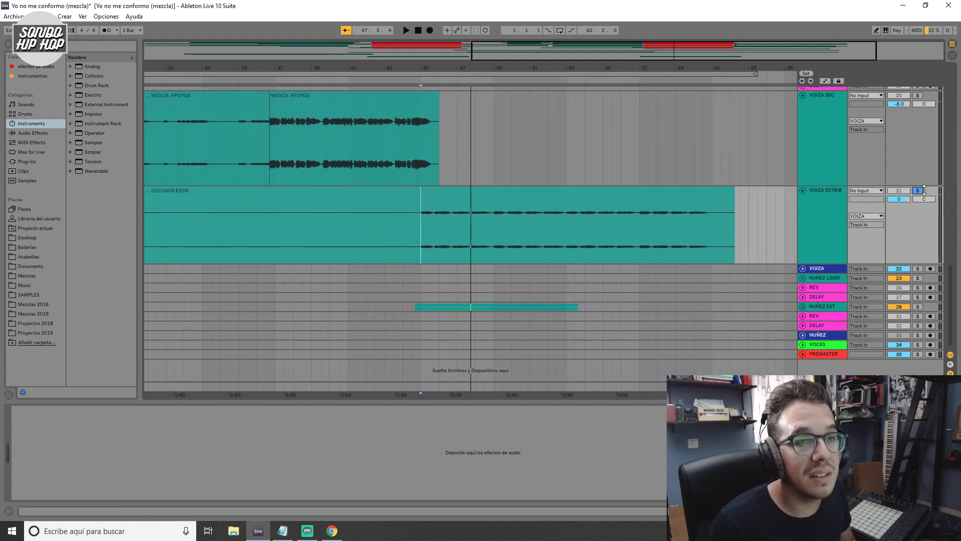
Unsolo VOIZA ESTRIB and play the full mix from bar 44.3.1.
key("space")
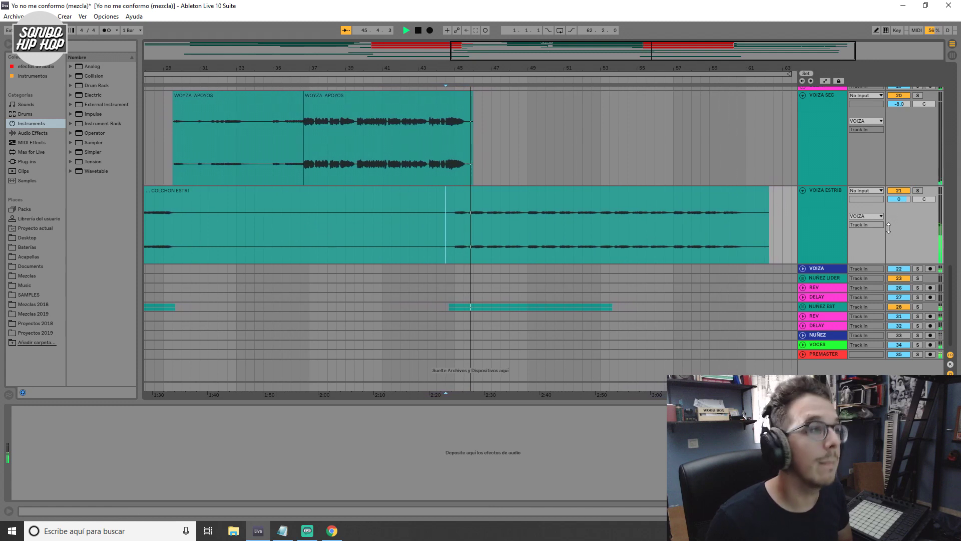
left_click(421, 29)
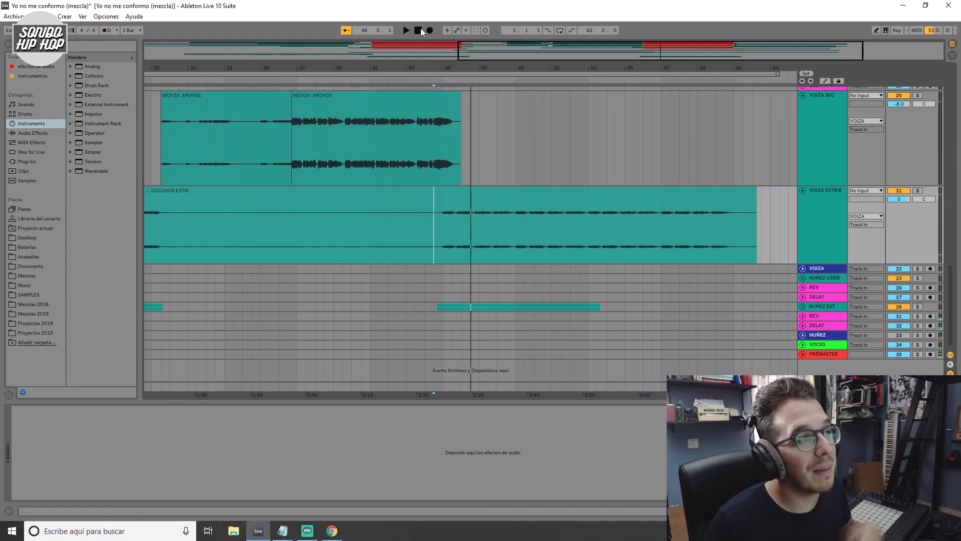
Place the playback start at bar 54.3.1 on VOIZA PRINCIP and play the full mix from there.
scroll(504, 168, "down", 3)
scroll(503, 169, "up", 5)
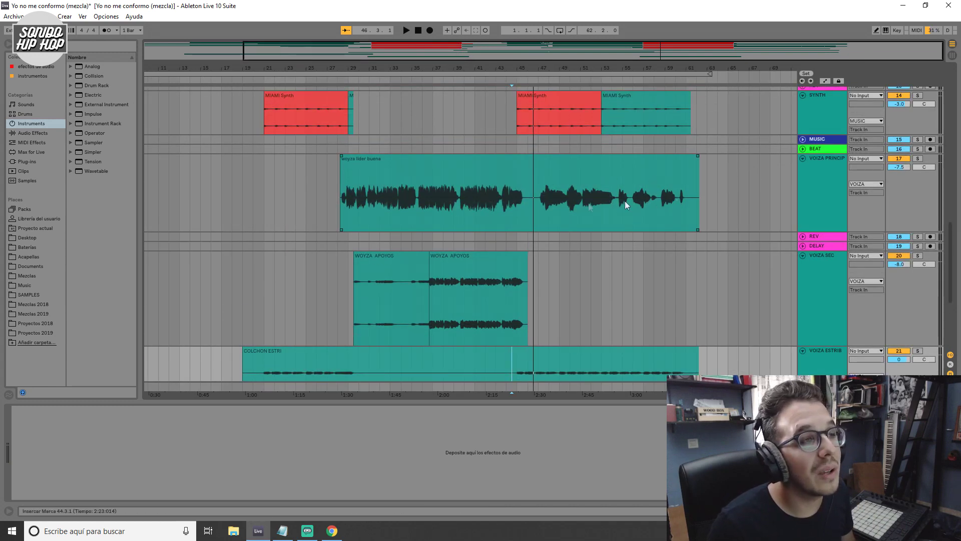
scroll(644, 200, "down", 1)
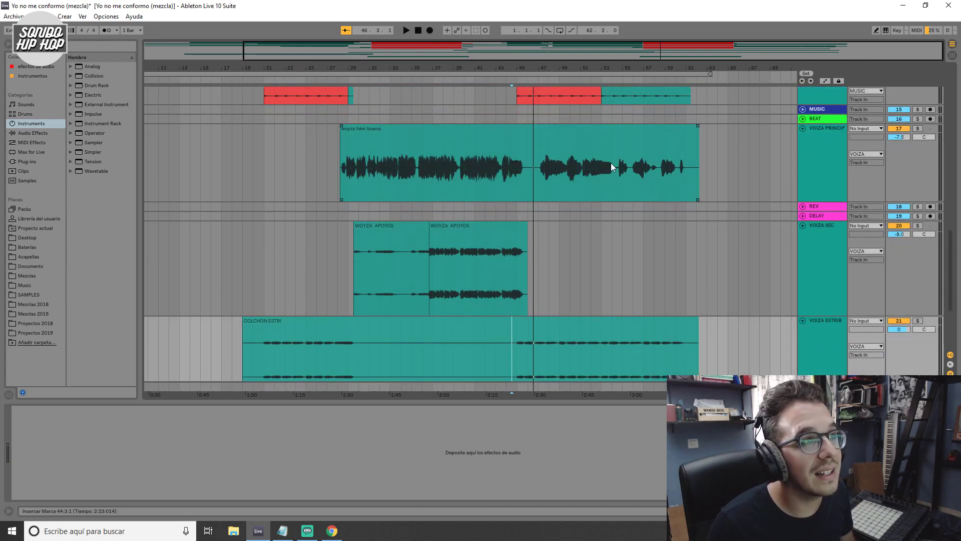
left_click(617, 188)
scroll(629, 182, "down", 3)
scroll(600, 100, "up", 3)
key("plus")
key("plus")
key("space")
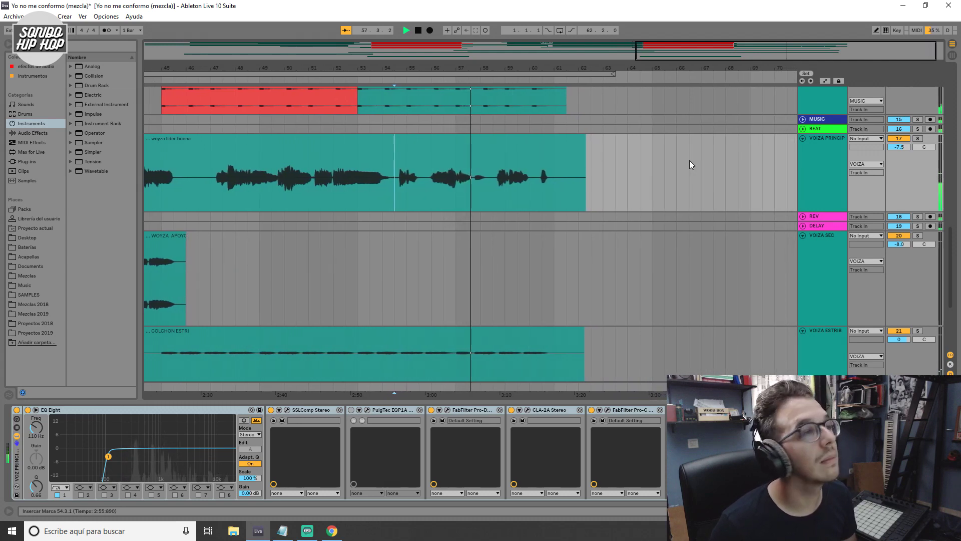
Expand the NUÑEZ LIDER group and select the vocal clip on its first NUÑEZ SEC track.
scroll(689, 161, "down", 5)
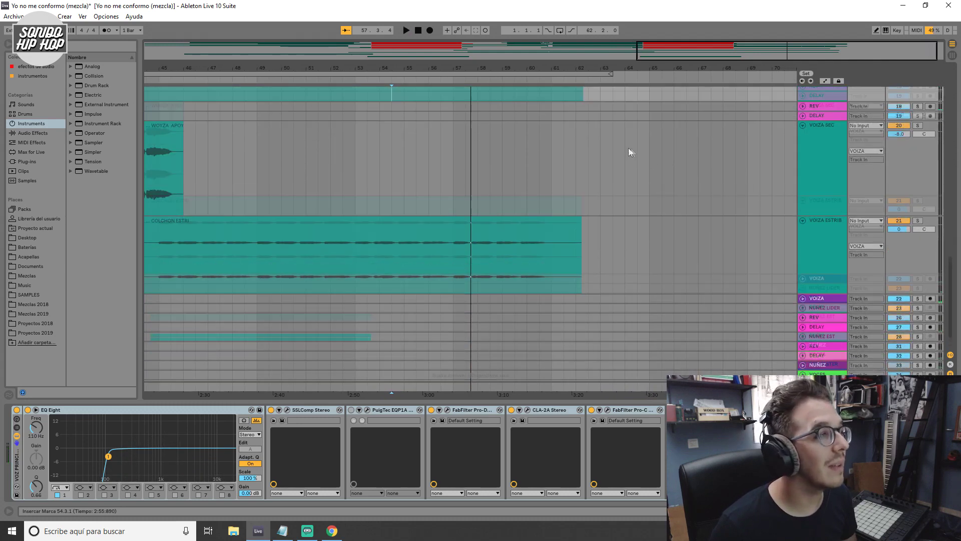
left_click_drag(677, 53, 350, 47)
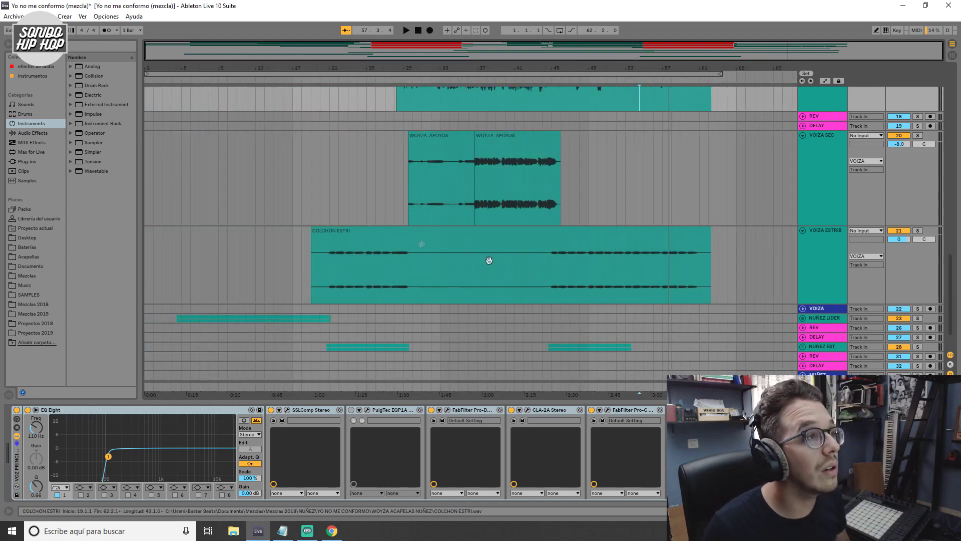
scroll(579, 260, "up", 5)
scroll(573, 256, "down", 7)
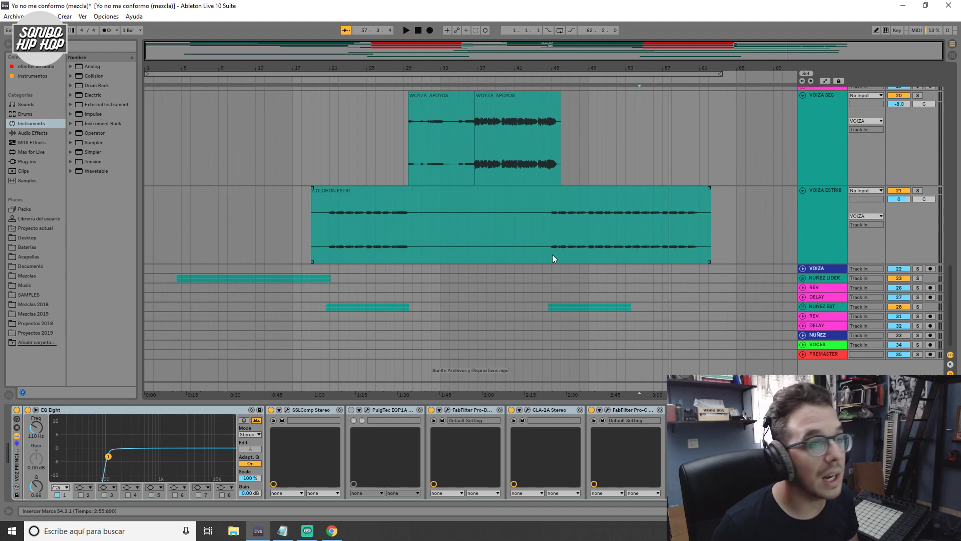
left_click(804, 278)
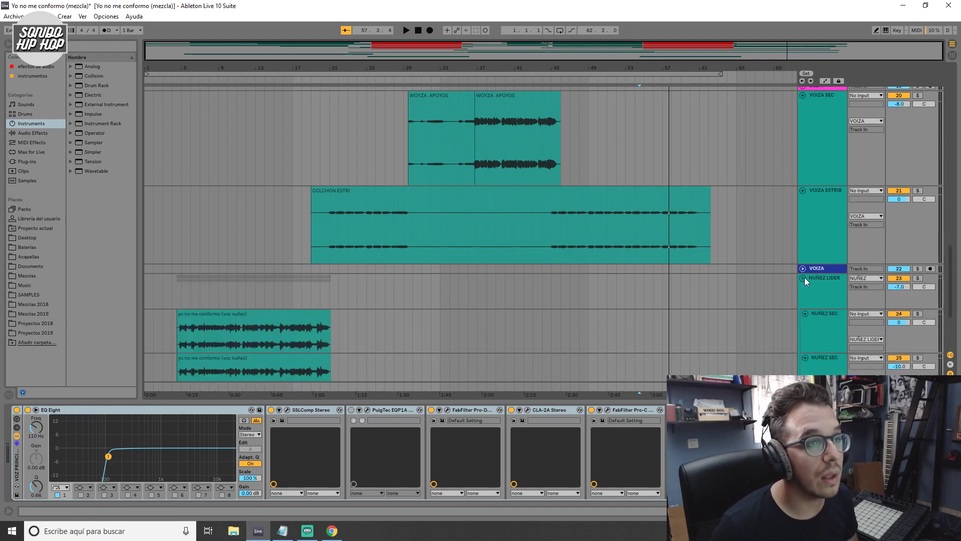
scroll(786, 277, "down", 2)
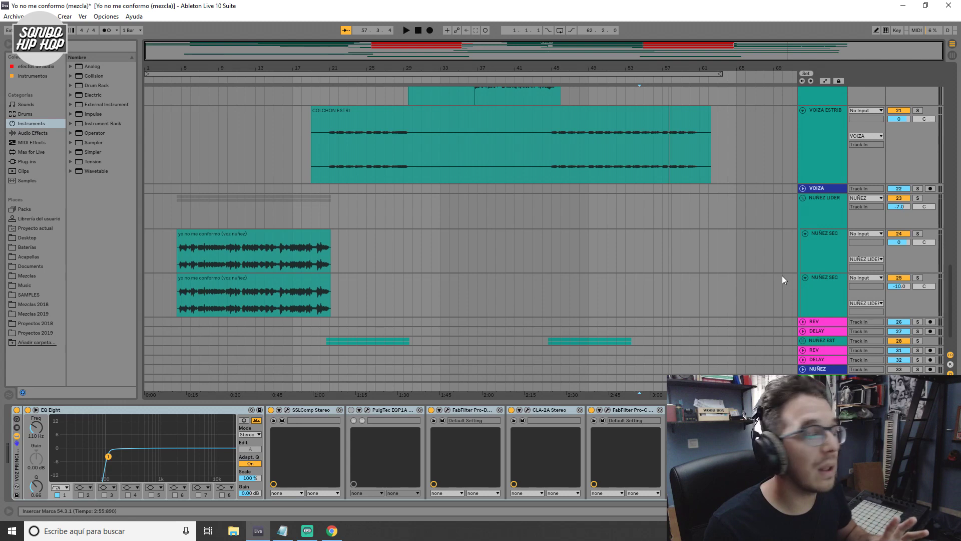
left_click(216, 260)
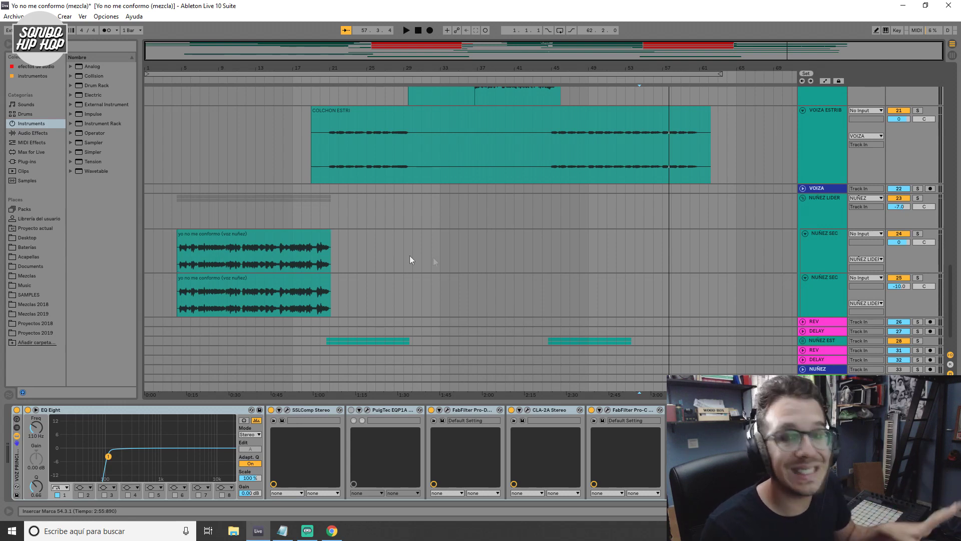
scroll(431, 258, "down", 2)
scroll(351, 230, "down", 1)
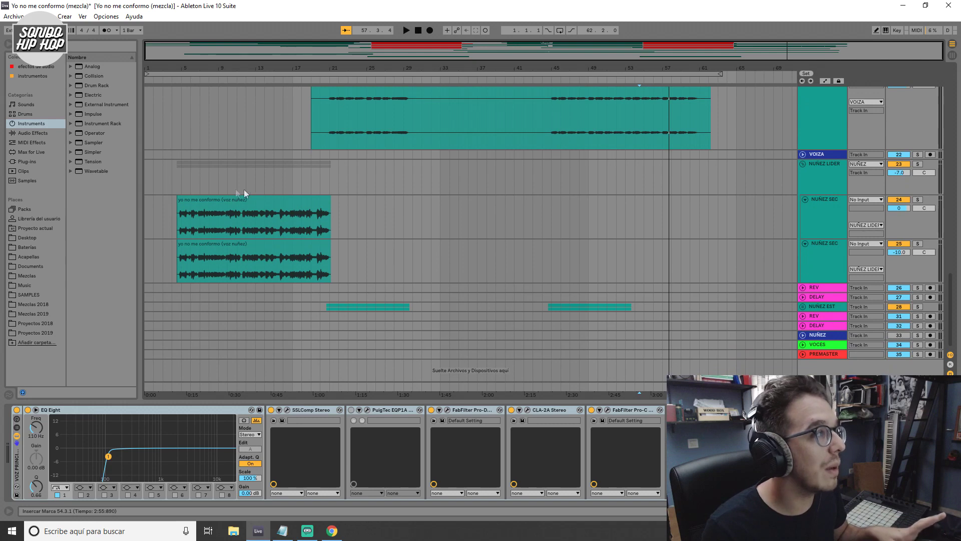
left_click(212, 199)
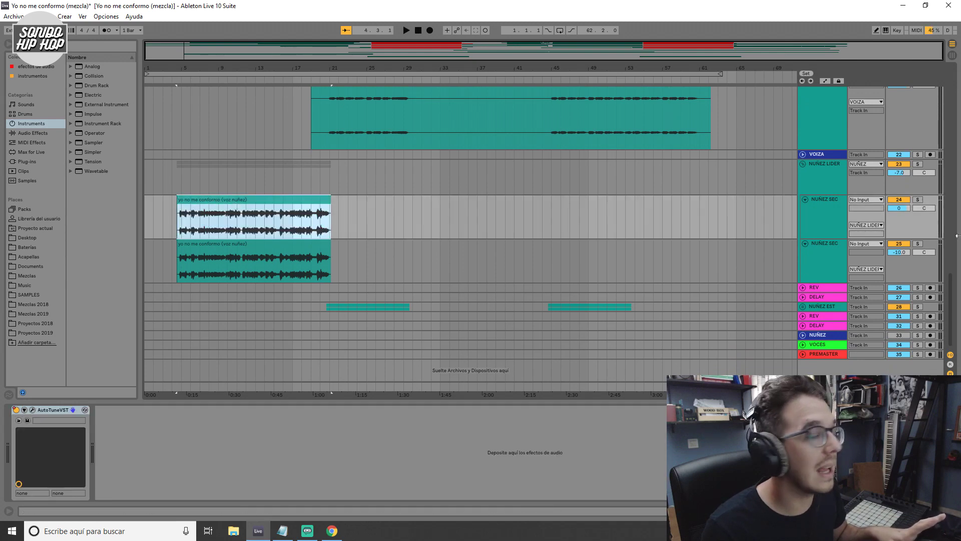
Expand the NUÑEZ EST group and select the duplicate vocal clip on the second NUÑEZ SEC track.
left_click(803, 307)
scroll(756, 277, "down", 3)
key("Down")
left_click(280, 134)
left_click(287, 163)
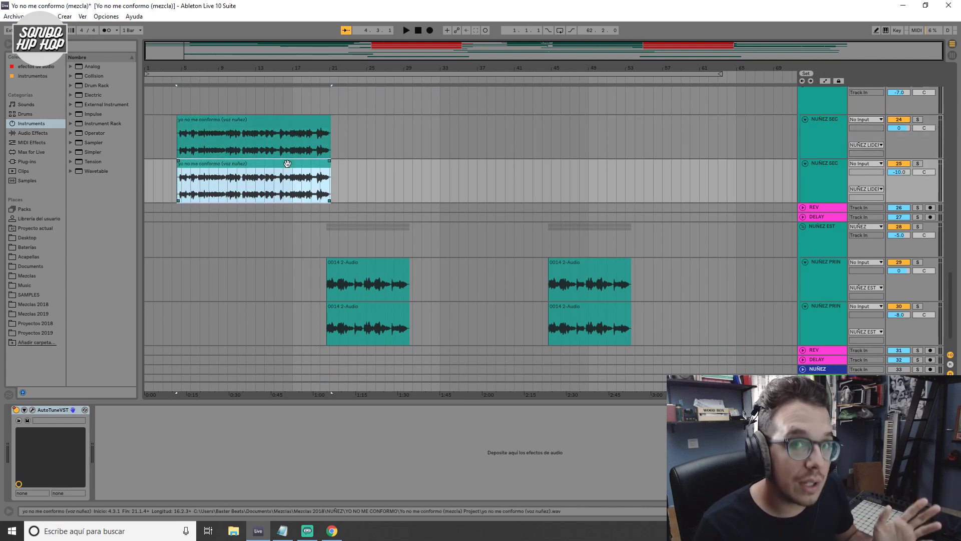
Place the playback start at bar 5 on the first NUÑEZ SEC track and solo that track.
scroll(295, 166, "up", 2)
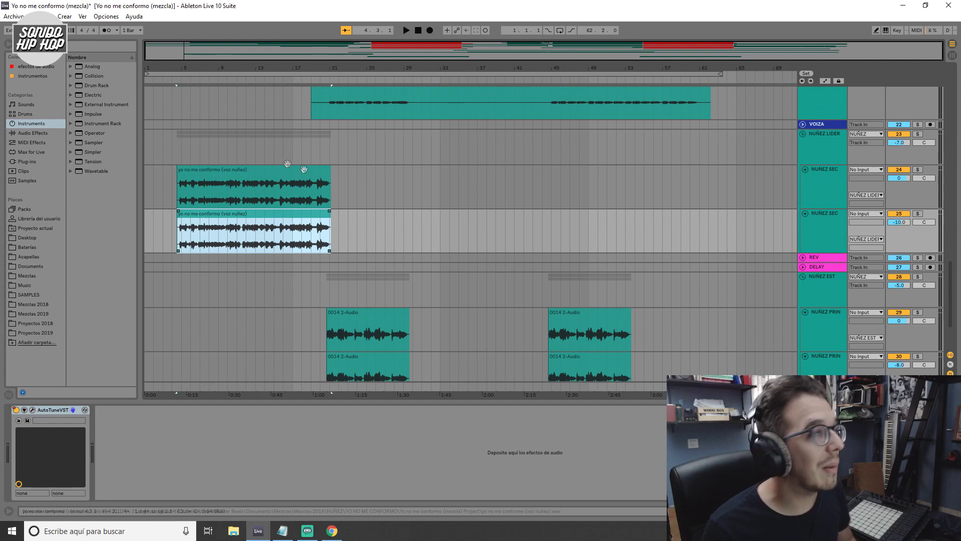
left_click(185, 198)
key("s")
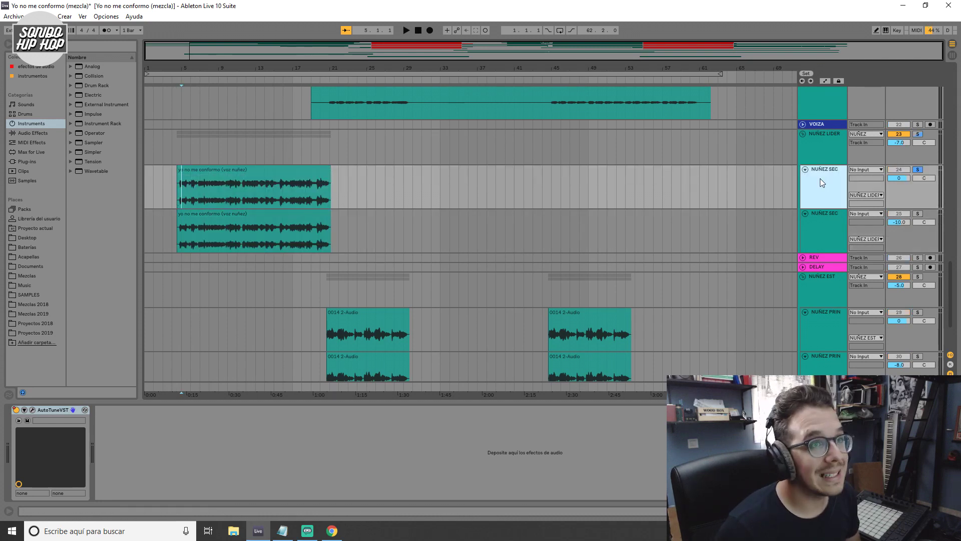
Turn off the effects rack on the NUÑEZ LIDER group and play the soloed NUÑEZ SEC vocal from bar 5.
left_click(822, 139)
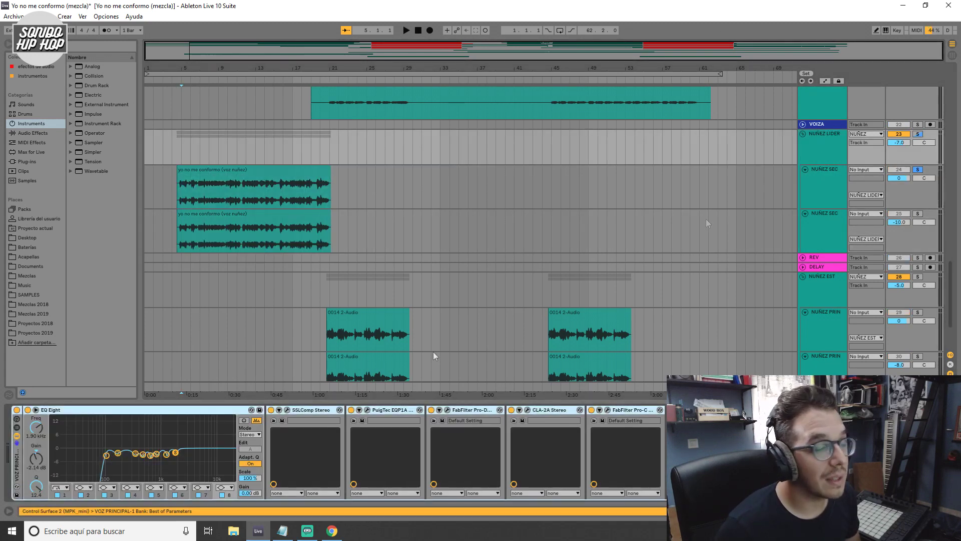
left_click(16, 410)
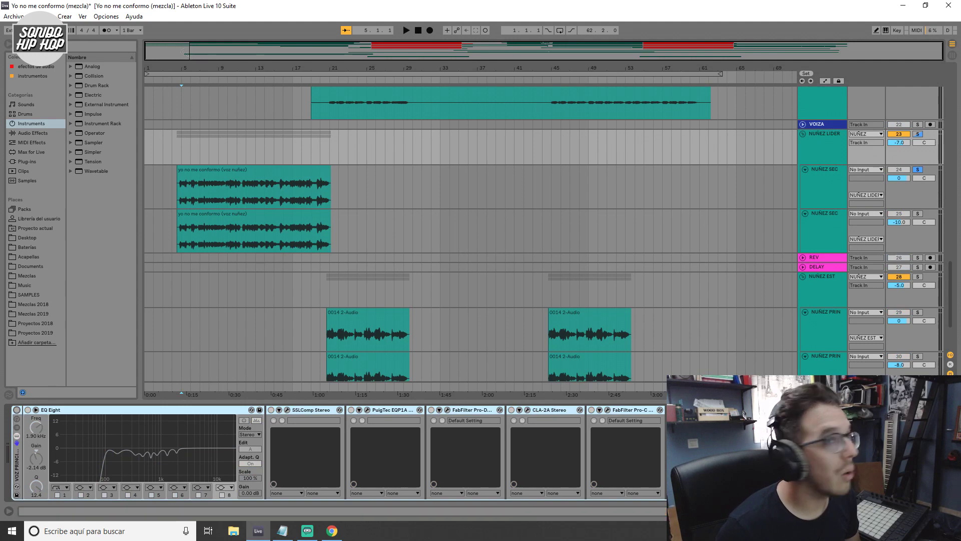
key("plus")
left_click(219, 78)
scroll(409, 180, "up", 3)
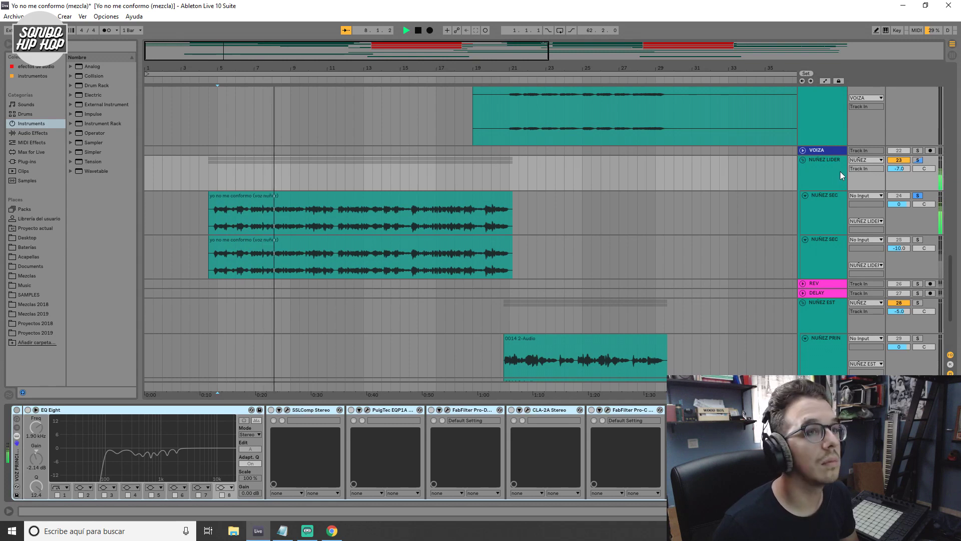
scroll(830, 197, "down", 2)
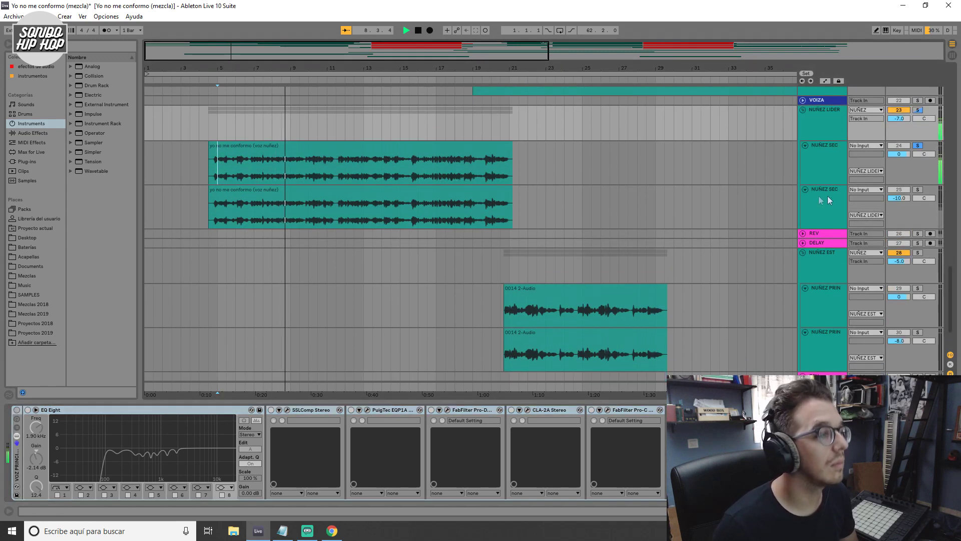
Stop playback, turn the NUÑEZ LIDER effects rack back on, and add its REV and DELAY tracks to the solo.
key("space")
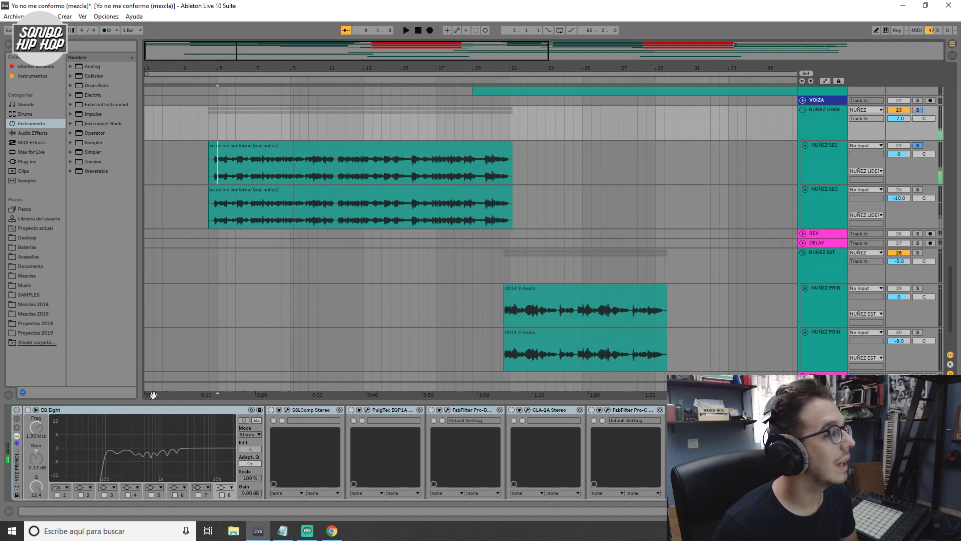
left_click(17, 411)
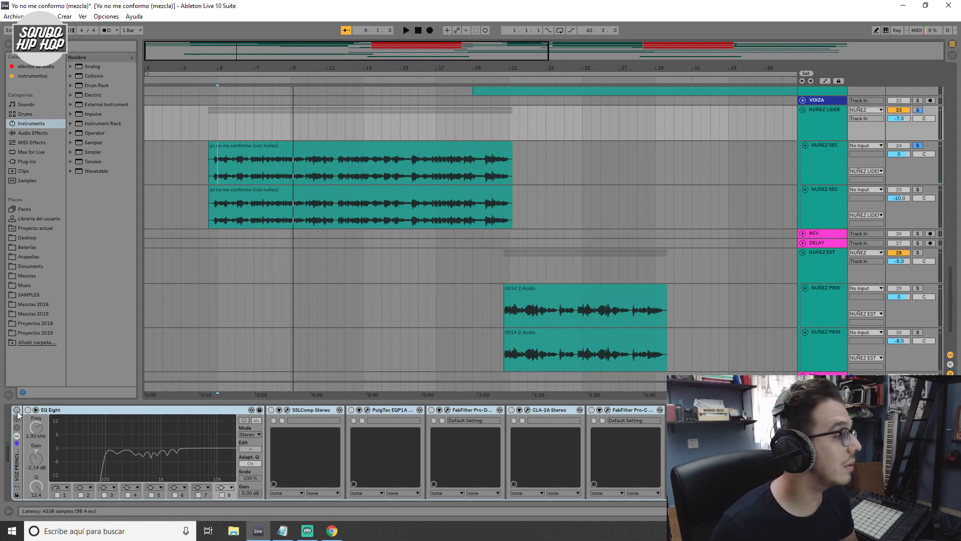
left_click(918, 234)
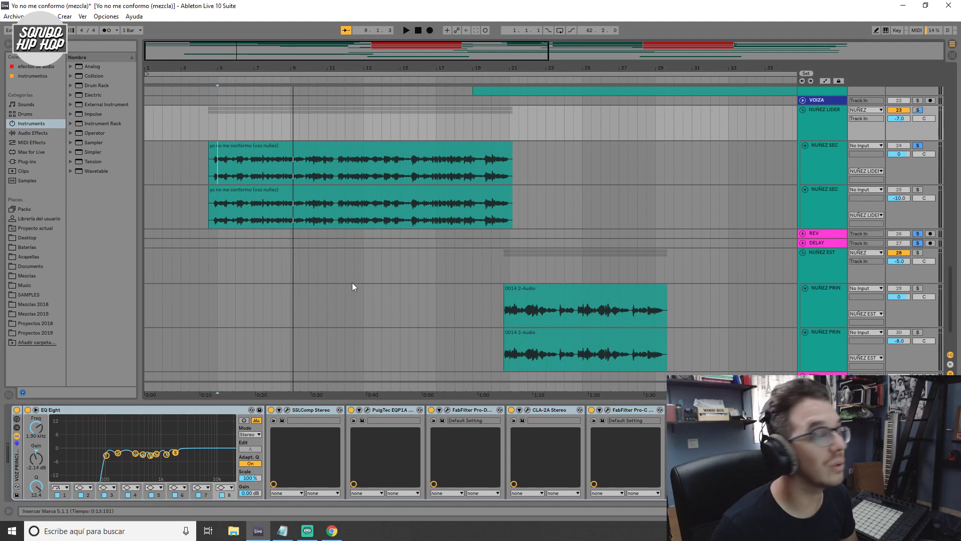
Play the soloed NUÑEZ SEC vocal from bar 5 with its effects, reverb and delay.
key("space")
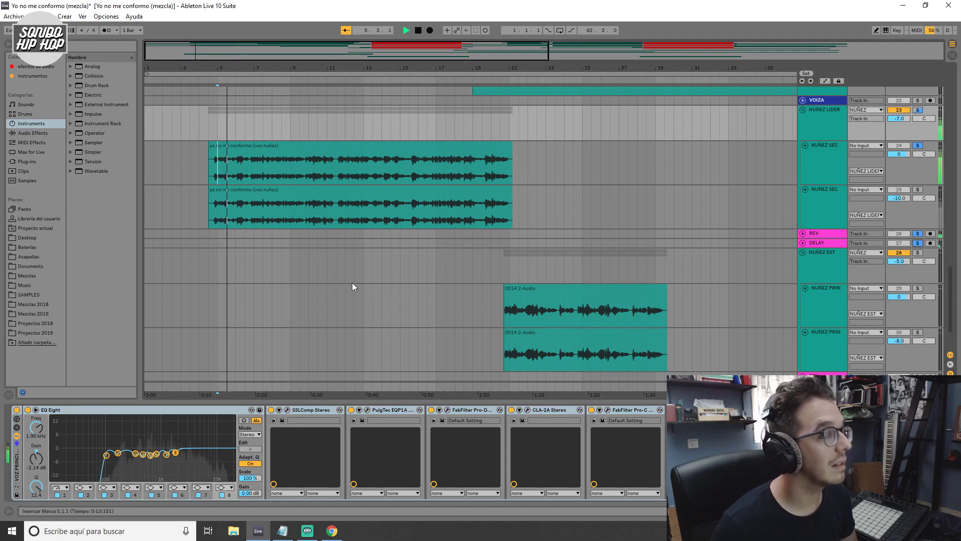
scroll(503, 279, "down", 3)
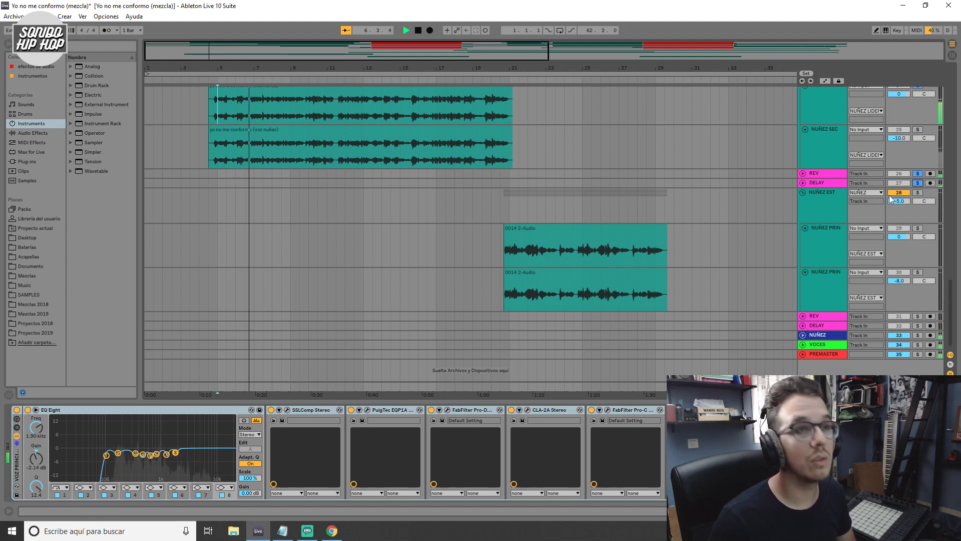
scroll(890, 198, "up", 2)
scroll(769, 184, "up", 2)
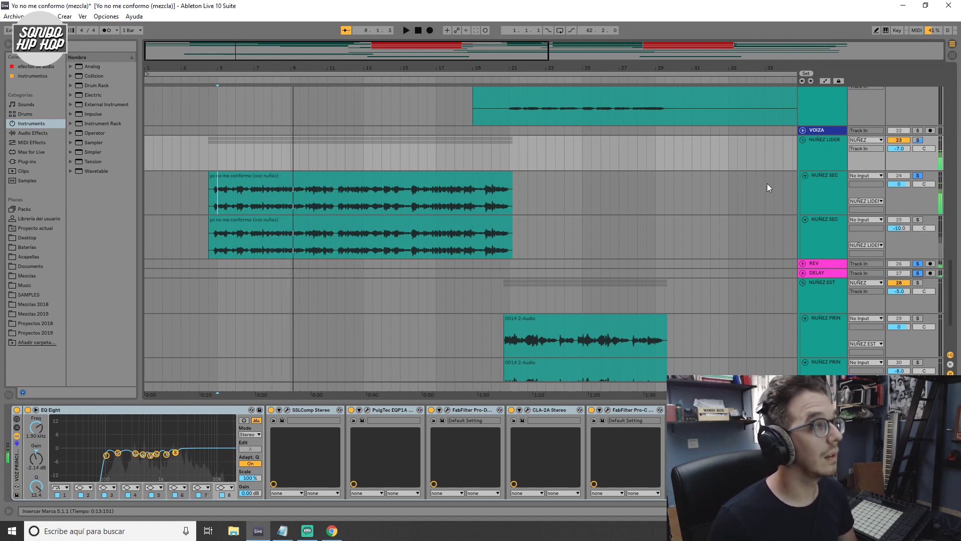
Open the duplicate vocal clip on the second NUÑEZ SEC track and examine its warp mode options.
left_click_drag(216, 45, 216, 45)
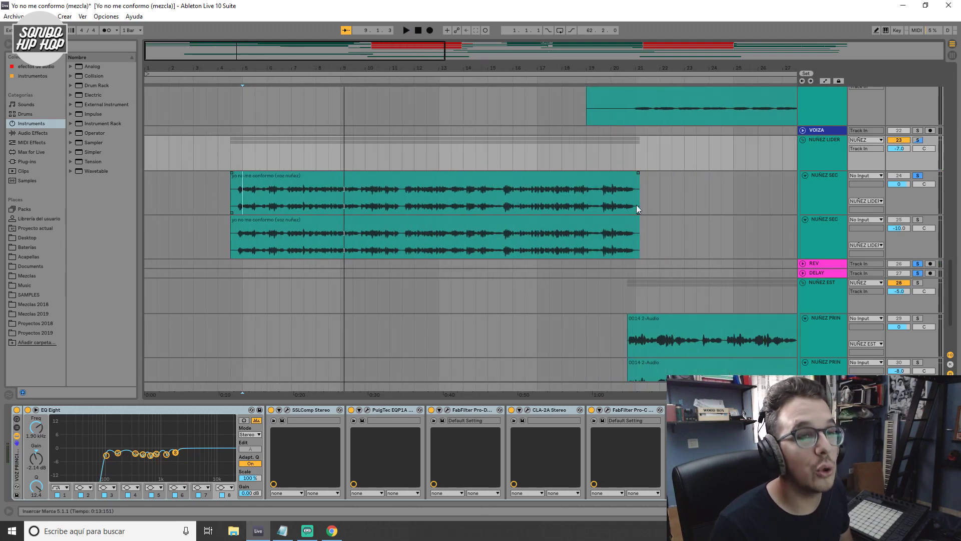
left_click(528, 220)
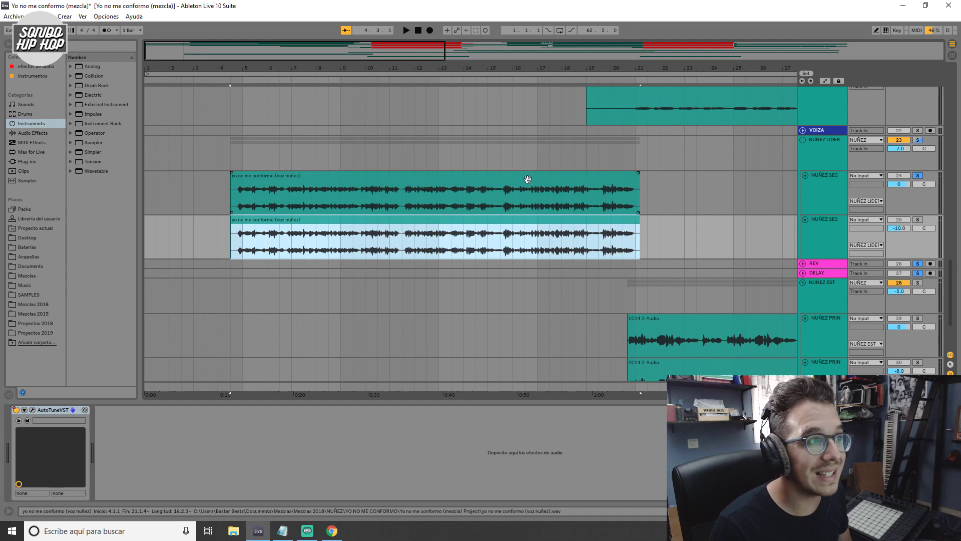
left_click(528, 178)
left_click(532, 223)
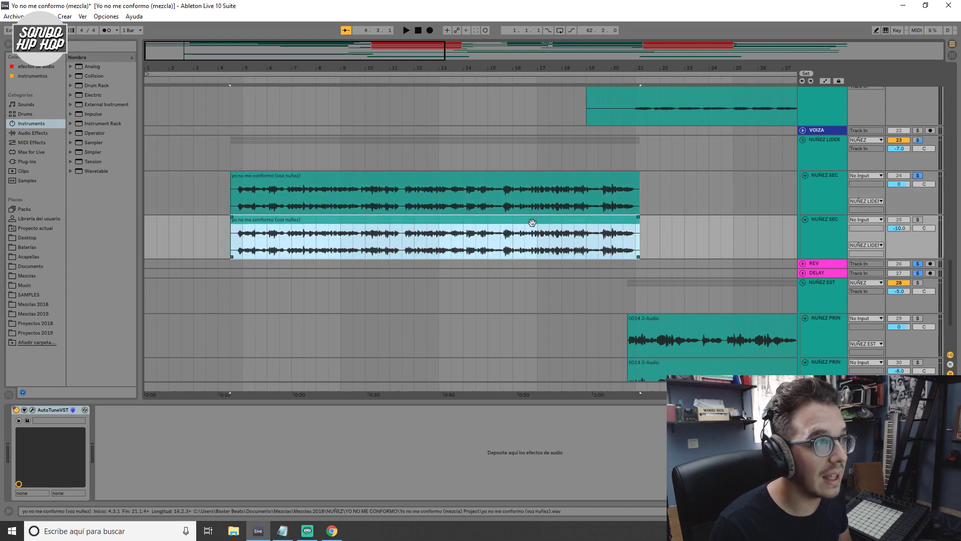
double_click(523, 221)
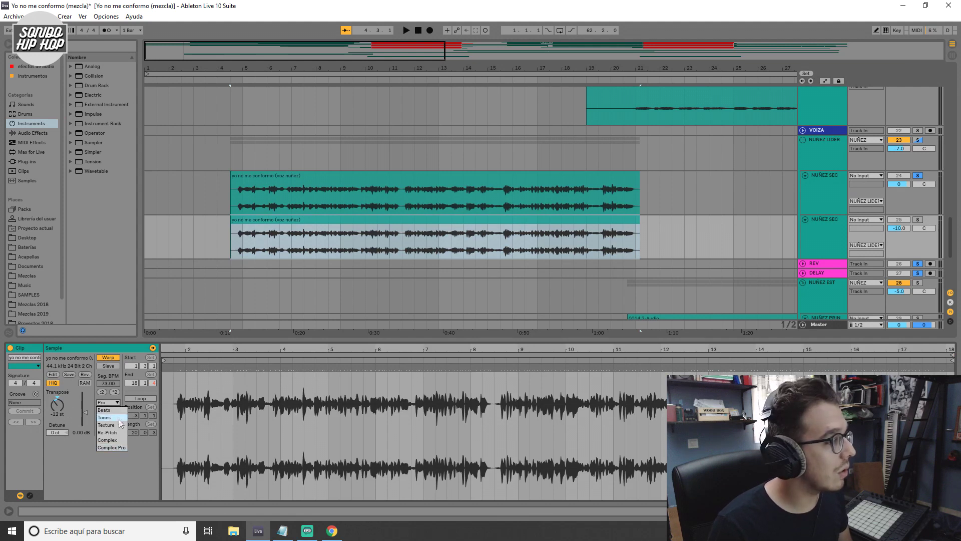
left_click(128, 458)
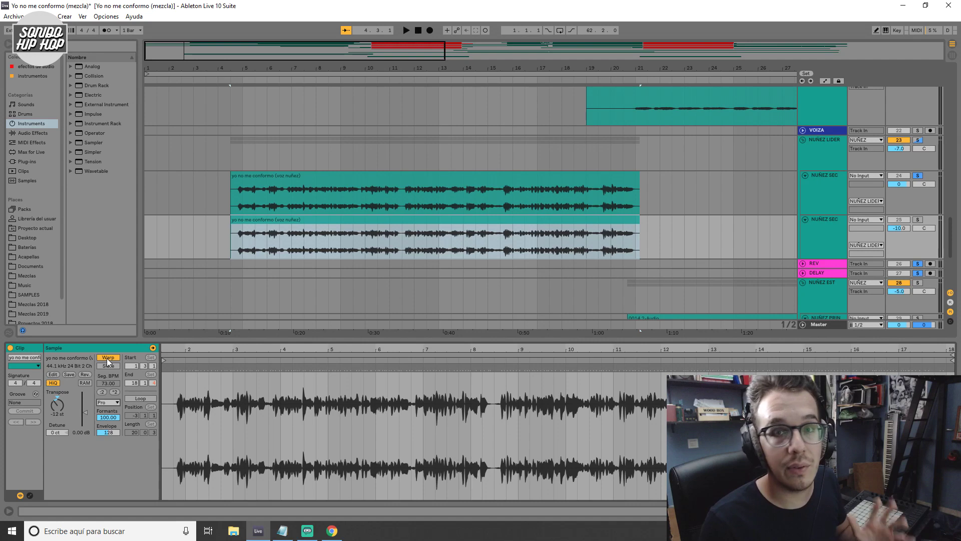
Zoom in on the duplicate vocal clip and solo only the second NUÑEZ SEC track.
left_click(257, 244)
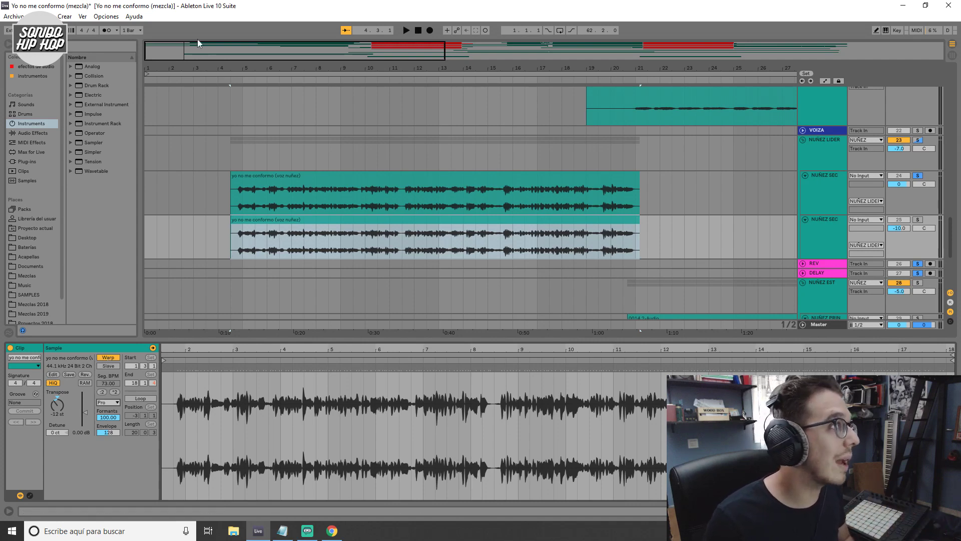
key("plus")
key("plus")
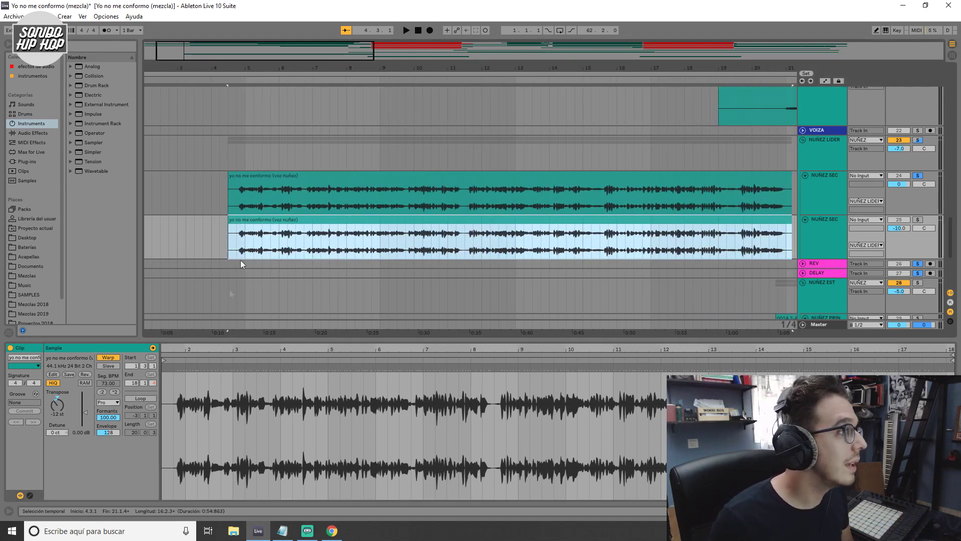
left_click(119, 403)
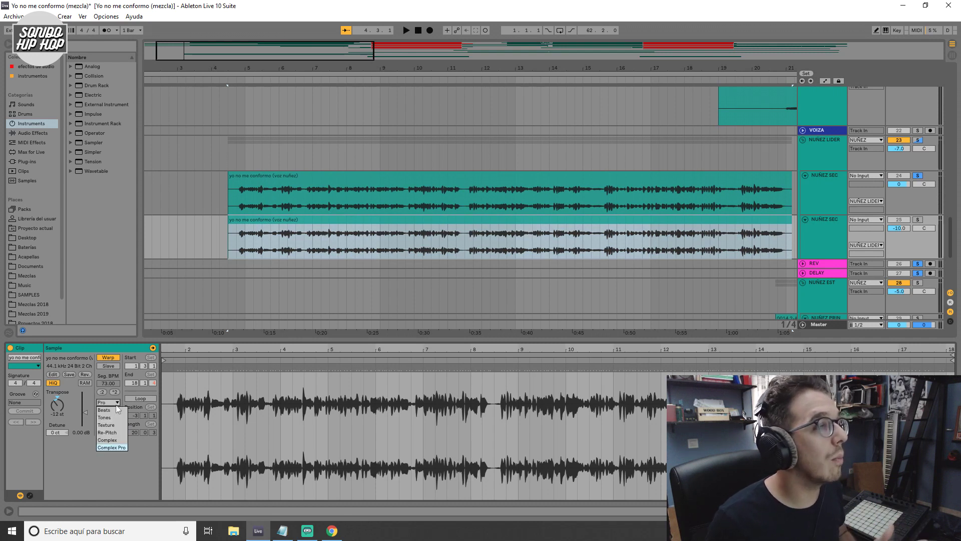
left_click(918, 219)
left_click(181, 231)
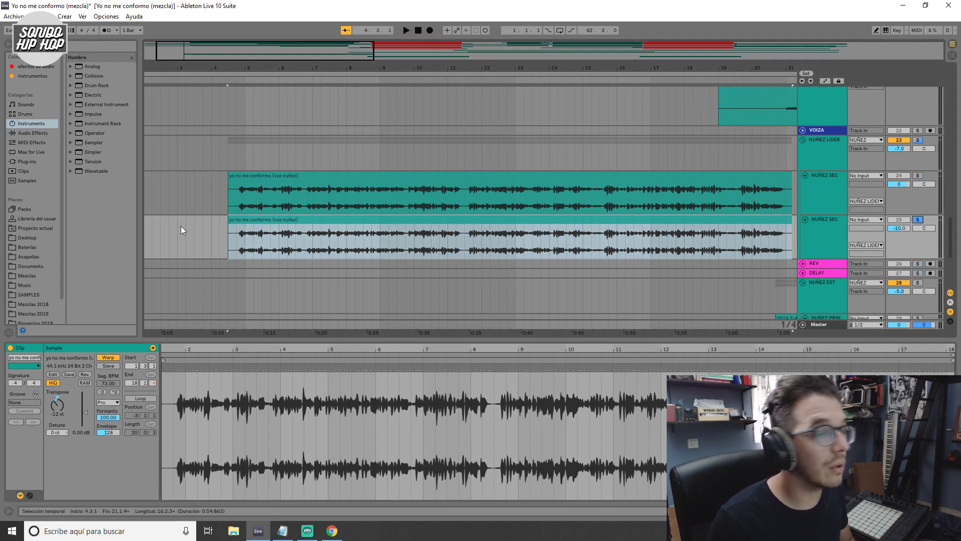
Try the Complex warp mode on the duplicate vocal clip and play it from bar 5.
left_click(109, 403)
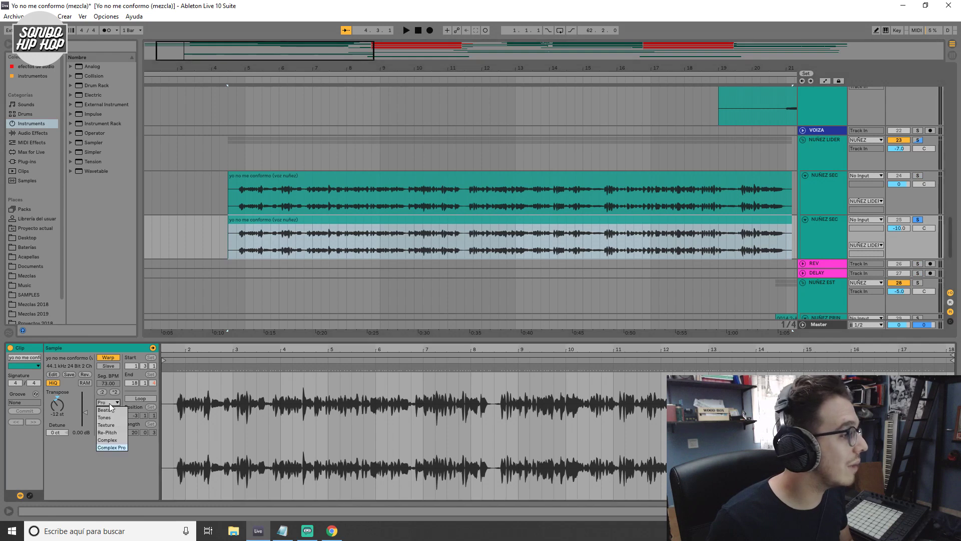
left_click(118, 440)
left_click(246, 252)
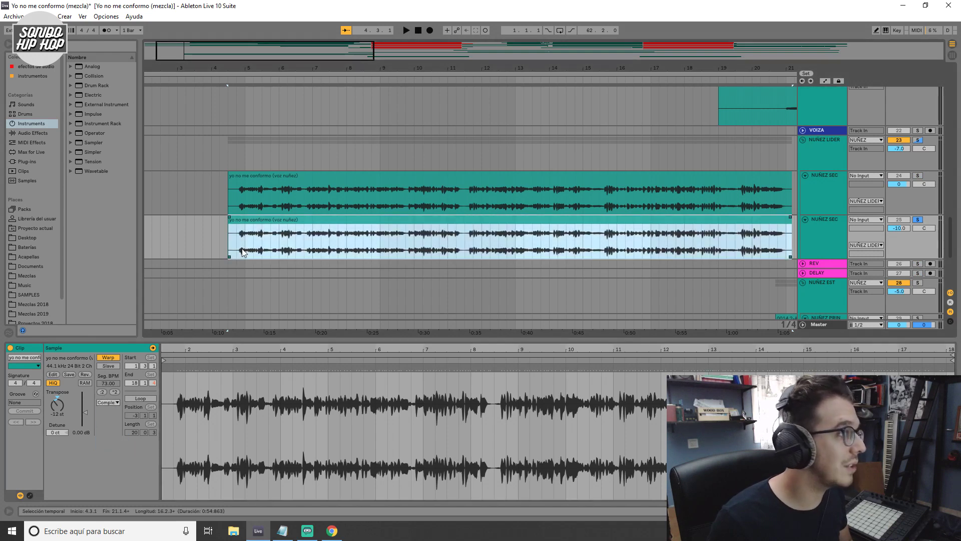
key("space")
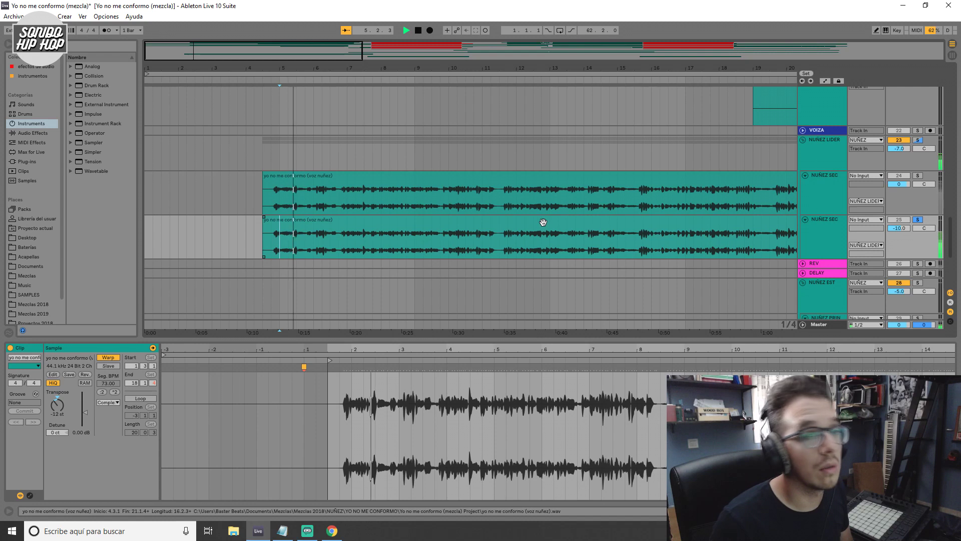
key("space")
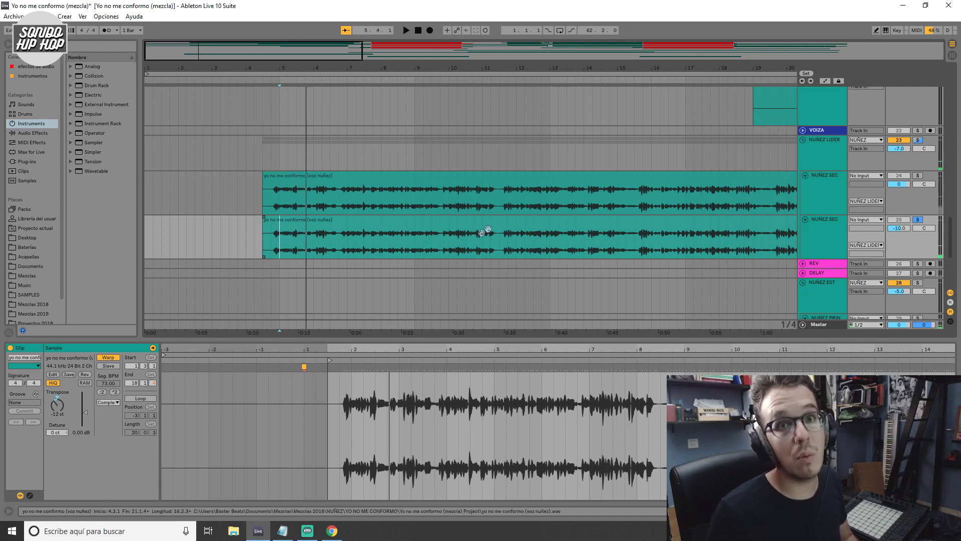
Set the duplicate clip's warp mode to Complex Pro and play it from bar 5.
left_click(108, 402)
left_click(118, 448)
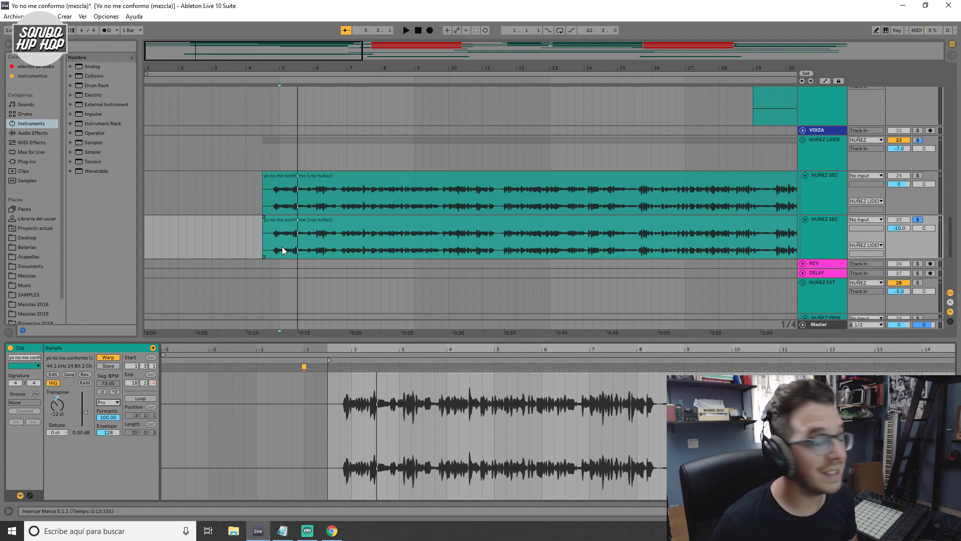
key("space")
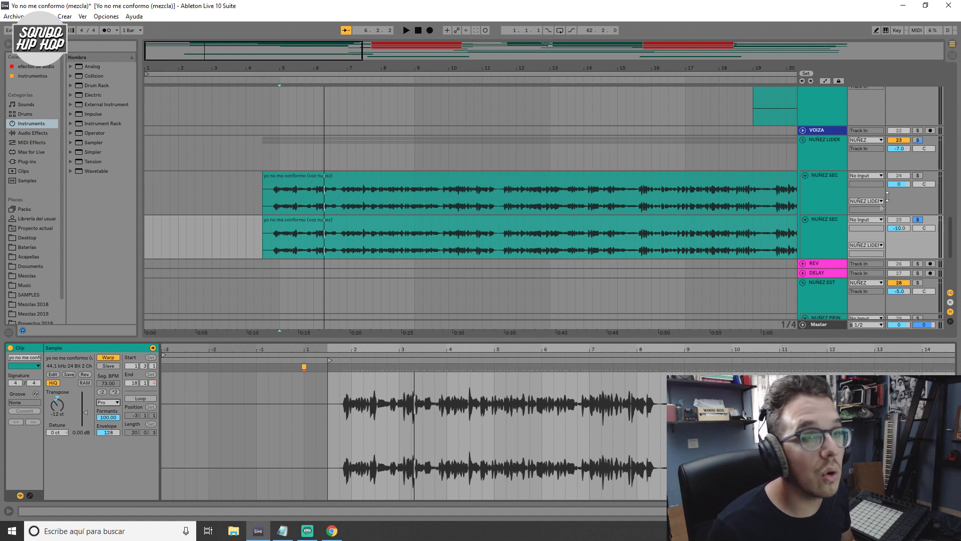
Solo the first NUÑEZ SEC track with the REV and DELAY tracks, and display the NUÑEZ LIDER group's effects.
left_click(832, 183)
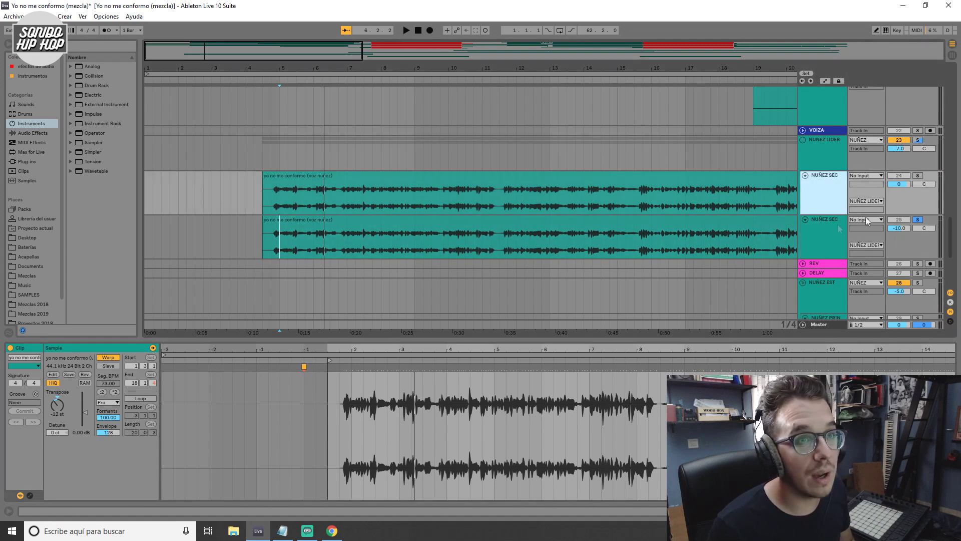
left_click(919, 176)
left_click(278, 203)
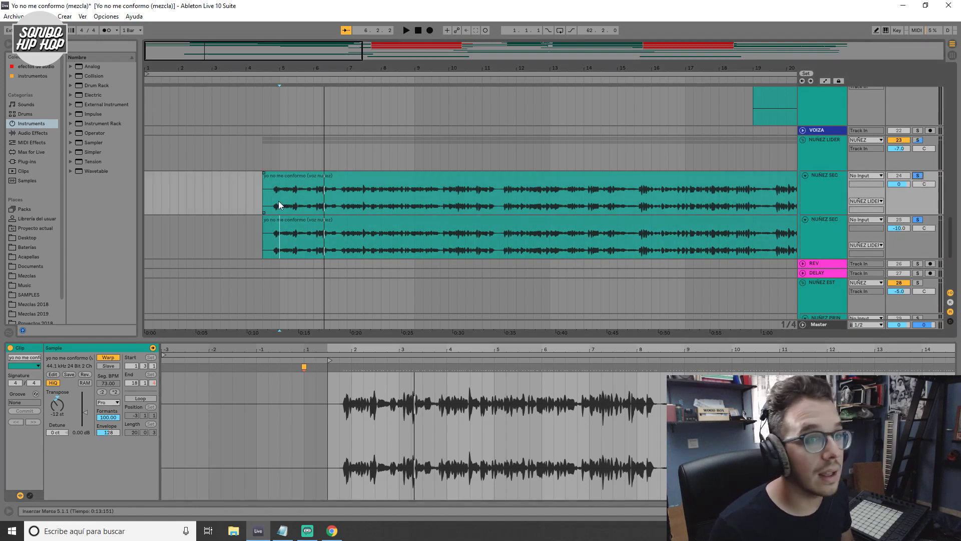
left_click(918, 274)
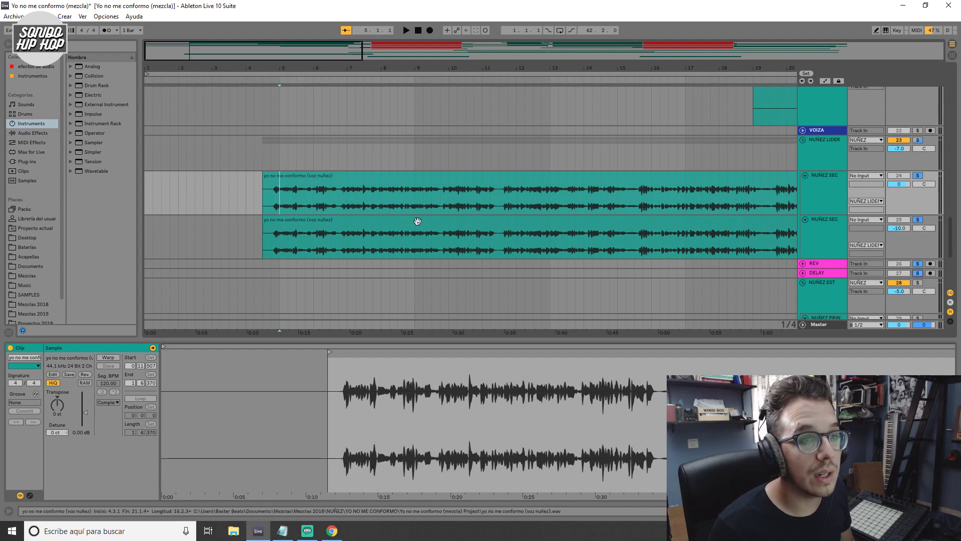
left_click(817, 147)
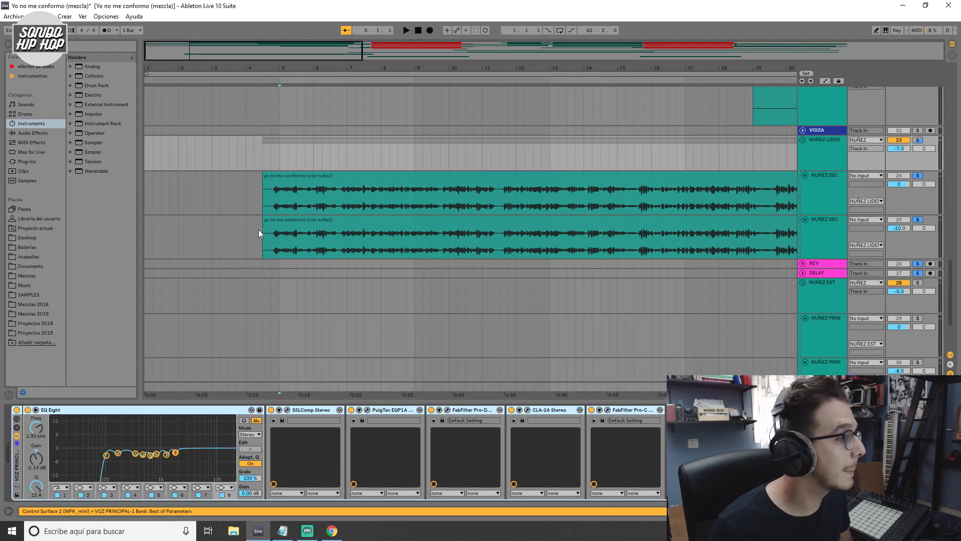
Play the NUÑEZ vocal from bar 5, comparing the first NUÑEZ SEC track alone and with the second one also soloed.
left_click(279, 209)
key("space")
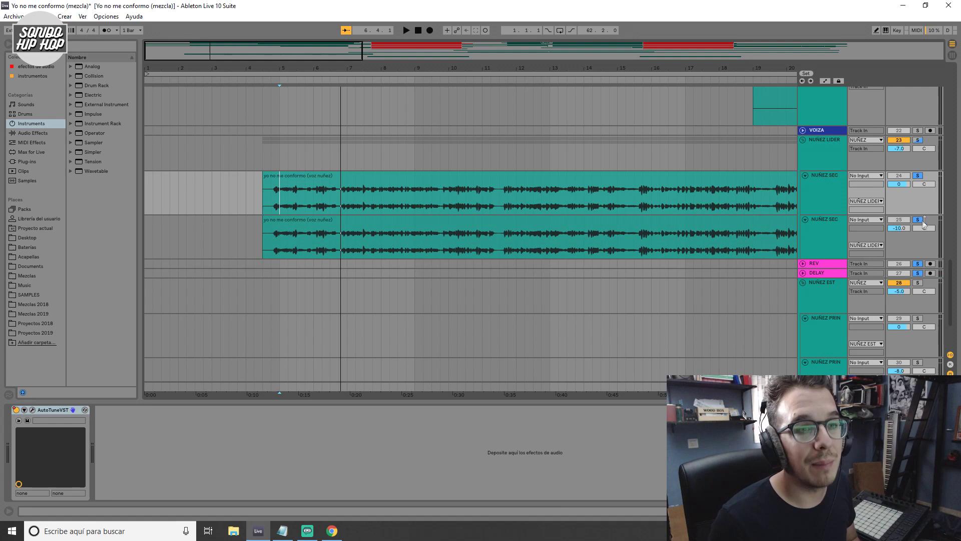
key("space")
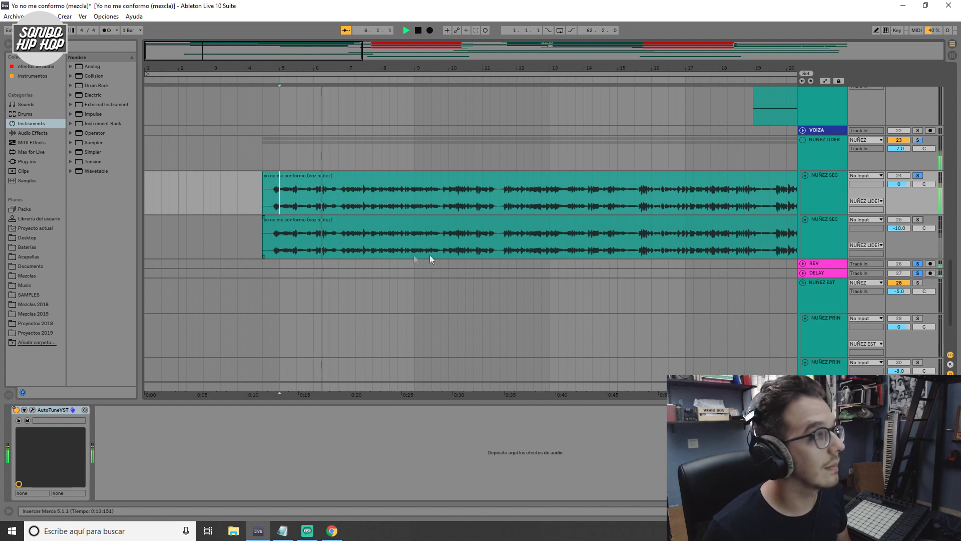
left_click(916, 220)
key("space")
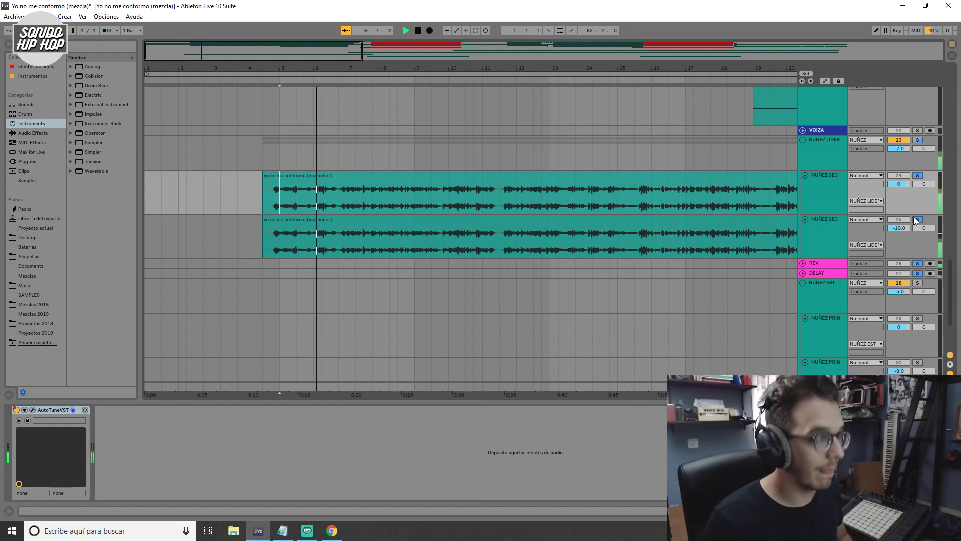
key("space")
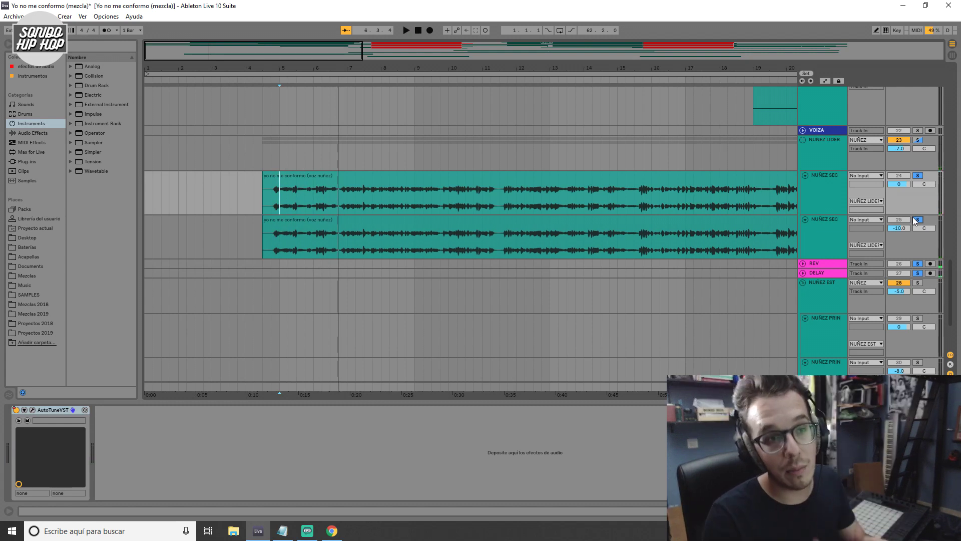
Place the playback start at 20.3.1 on the first NUÑEZ PRIN track and select the duplicate clip on the second one.
left_click_drag(405, 50, 404, 58)
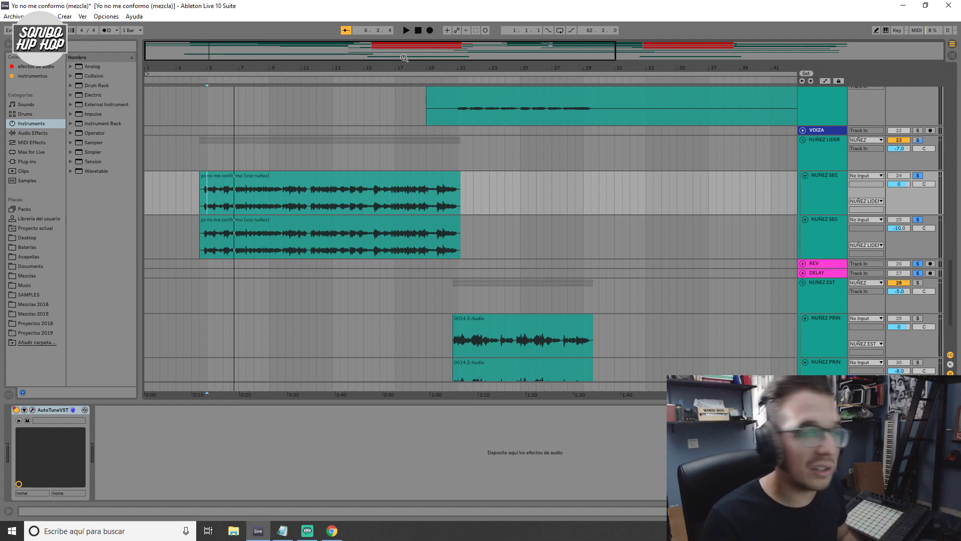
scroll(529, 139, "down", 3)
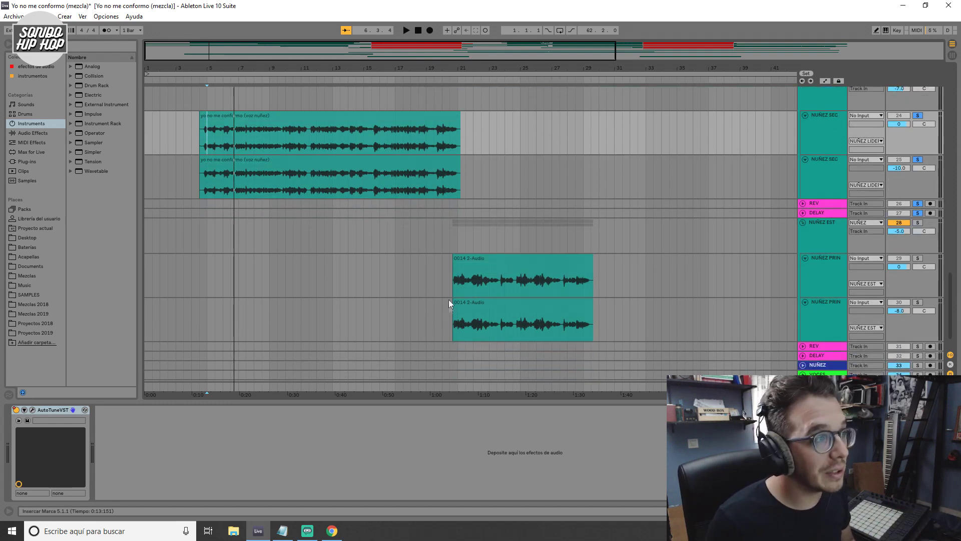
left_click(449, 283)
scroll(467, 264, "down", 1)
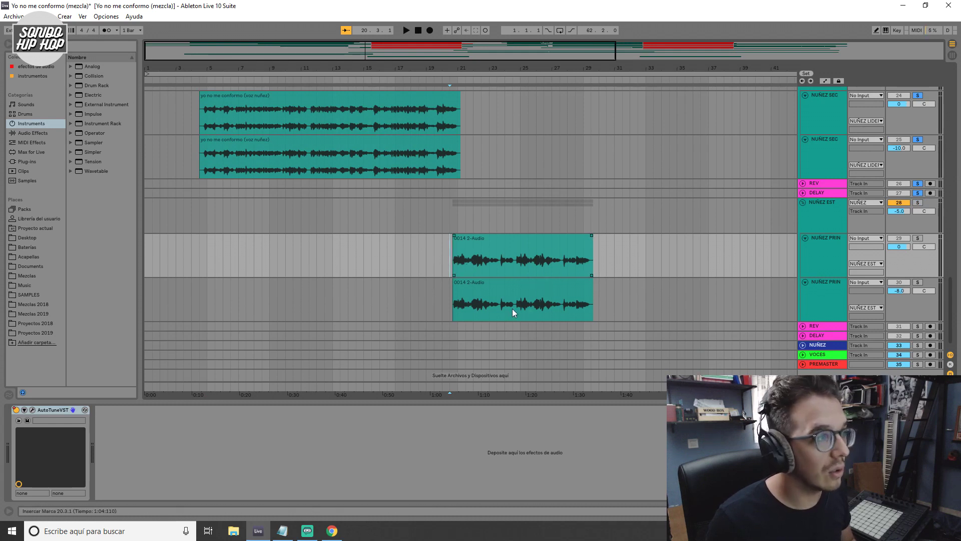
left_click(545, 289)
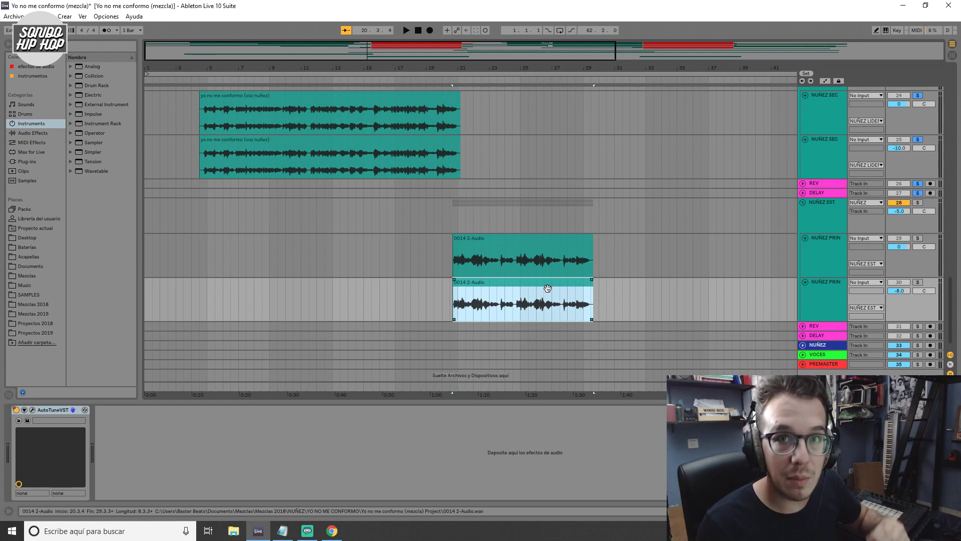
Place the playback start at 20.3.1 on the second NUÑEZ PRIN track and select that track.
left_click(452, 306)
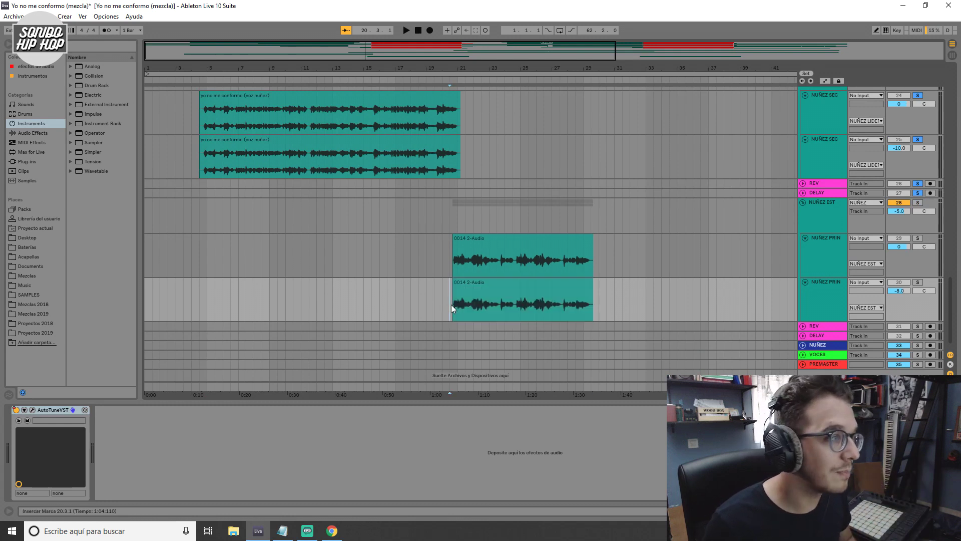
left_click(837, 259)
left_click(834, 286)
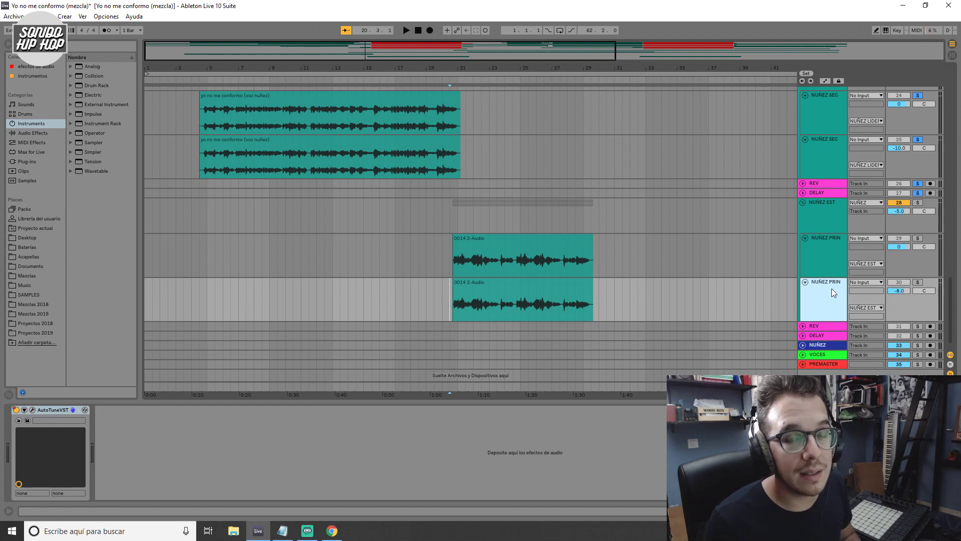
Solo both NUÑEZ PRIN tracks with their REV and DELAY tracks, and play the chorus vocal from the start of its clips.
left_click(554, 278)
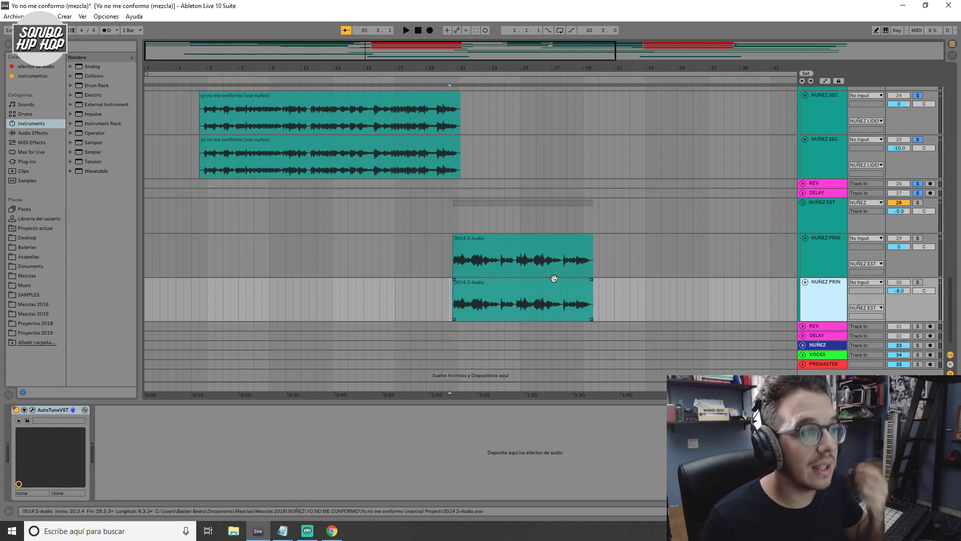
left_click(566, 278)
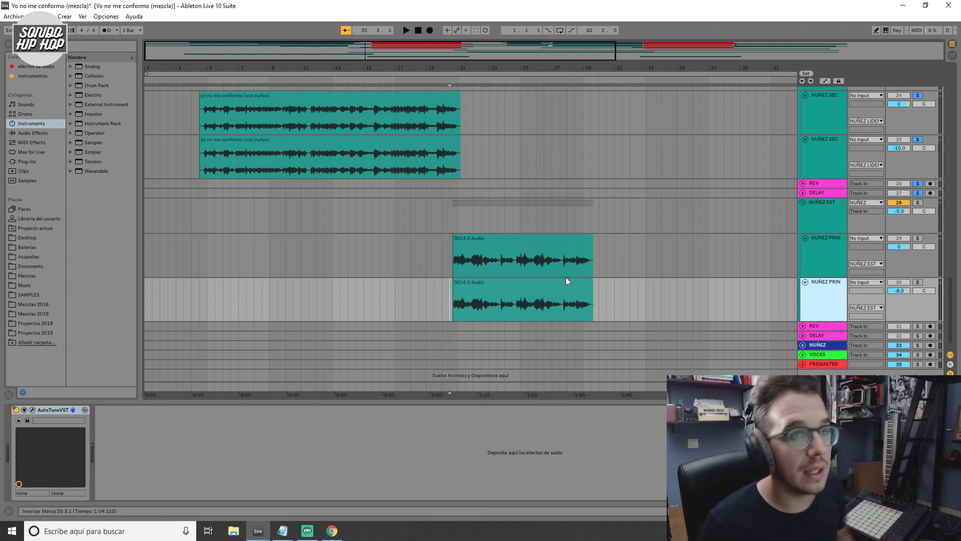
left_click(918, 203)
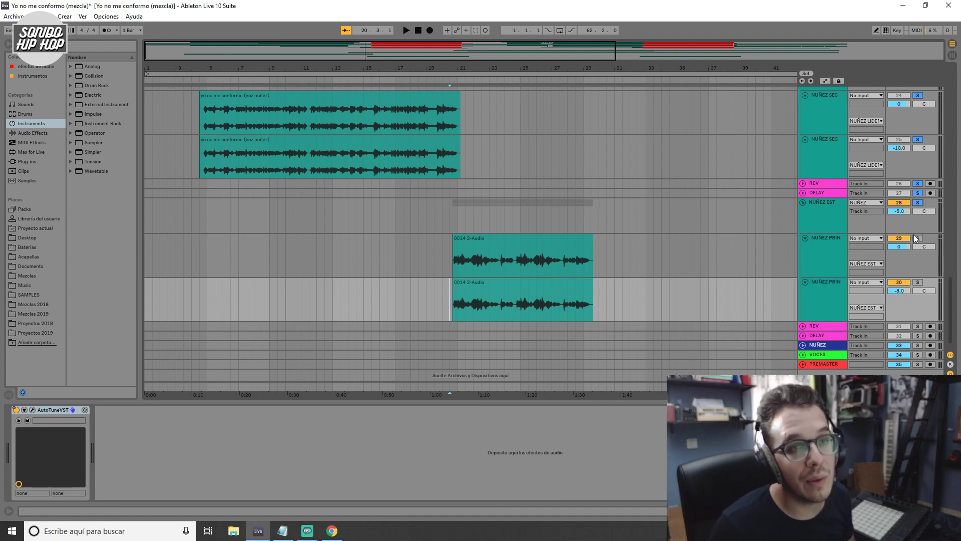
left_click(467, 274)
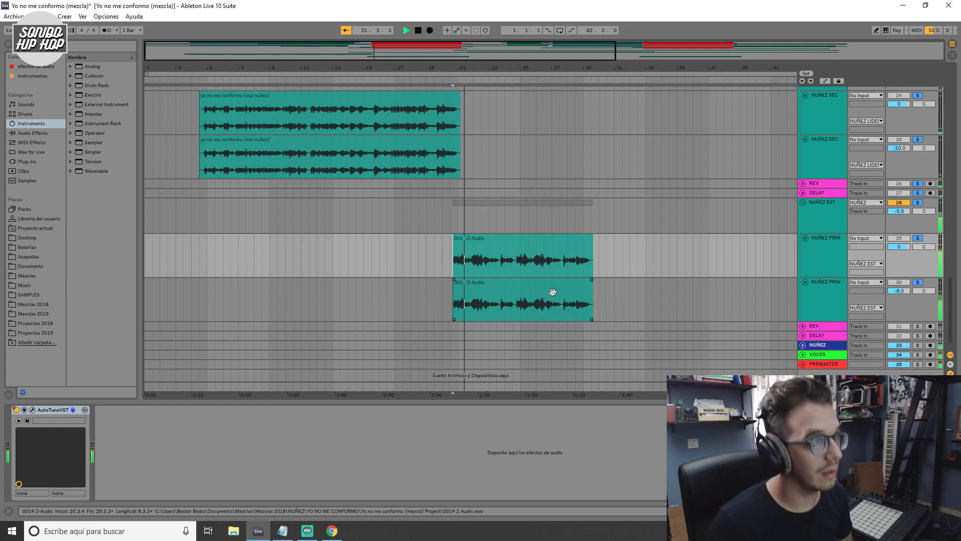
left_click(918, 326)
left_click(918, 335)
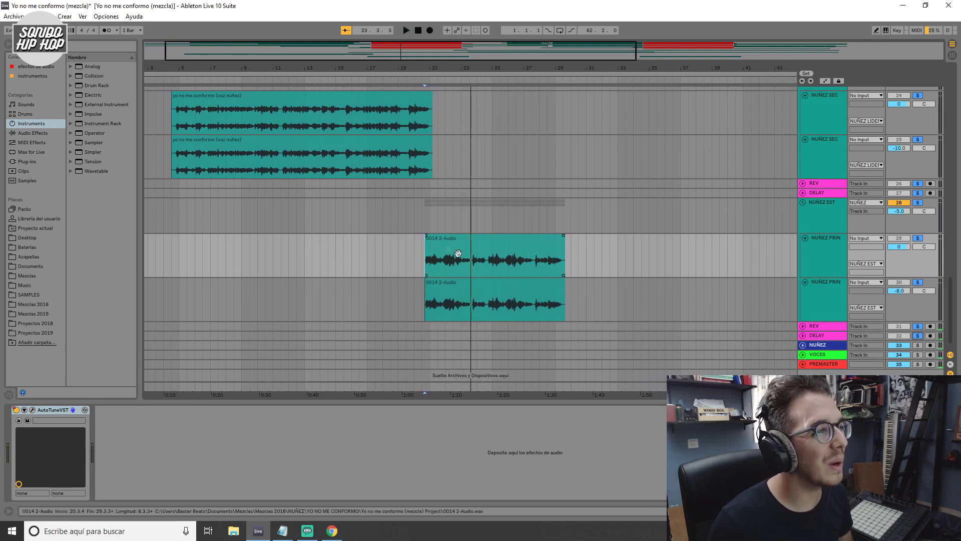
Clear all track solos, set the playback start at 20.1.1 on the first NUÑEZ PRIN track, and play the chorus with every track.
left_click(919, 239)
left_click(419, 263)
key("space")
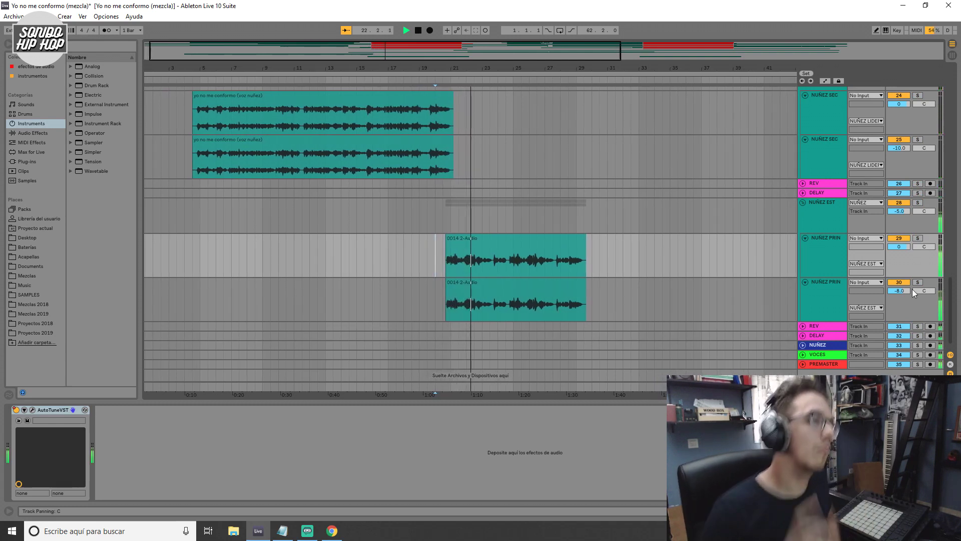
scroll(619, 249, "up", 2)
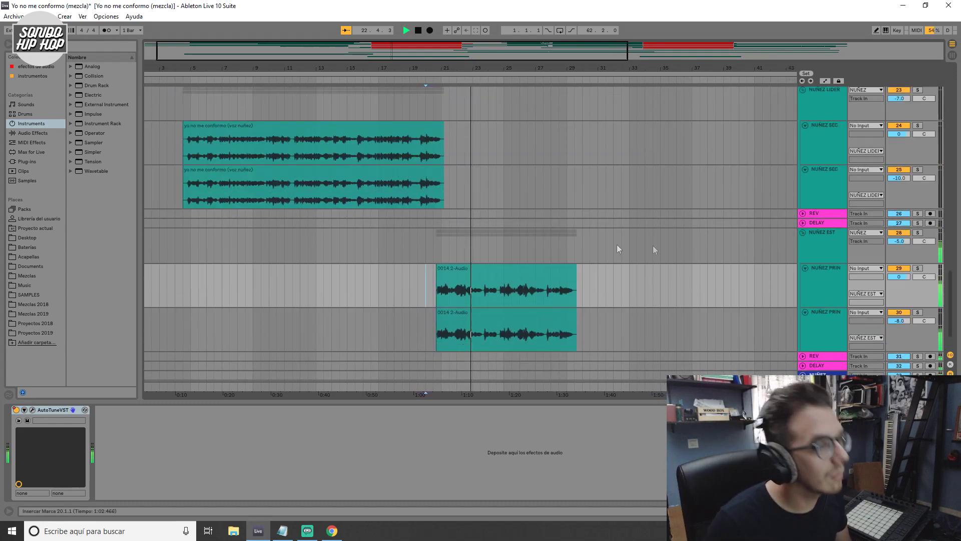
key("space")
Fold the BOMBO, CLAP, HIHATS, BREAK and CRASH drum tracks in the arrangement.
scroll(529, 199, "up", 10)
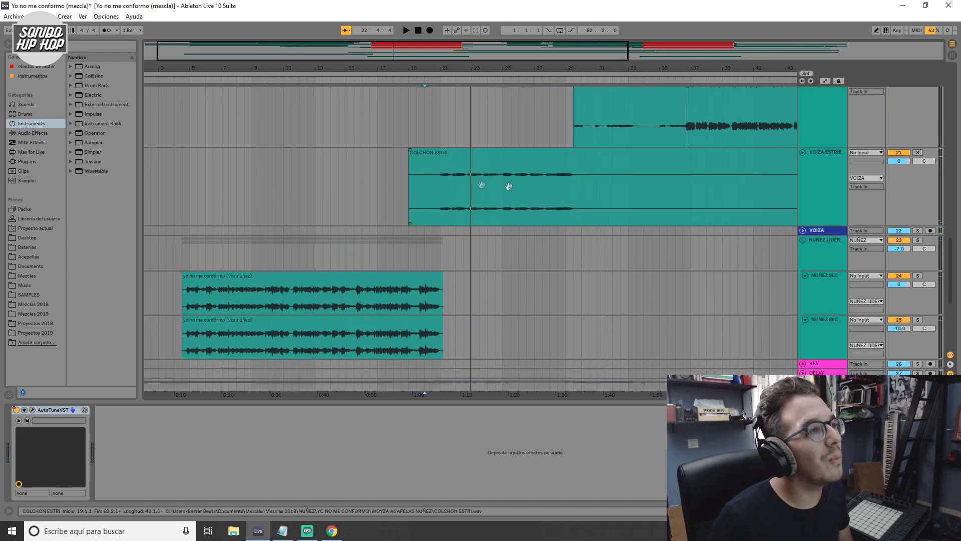
scroll(509, 186, "down", 12)
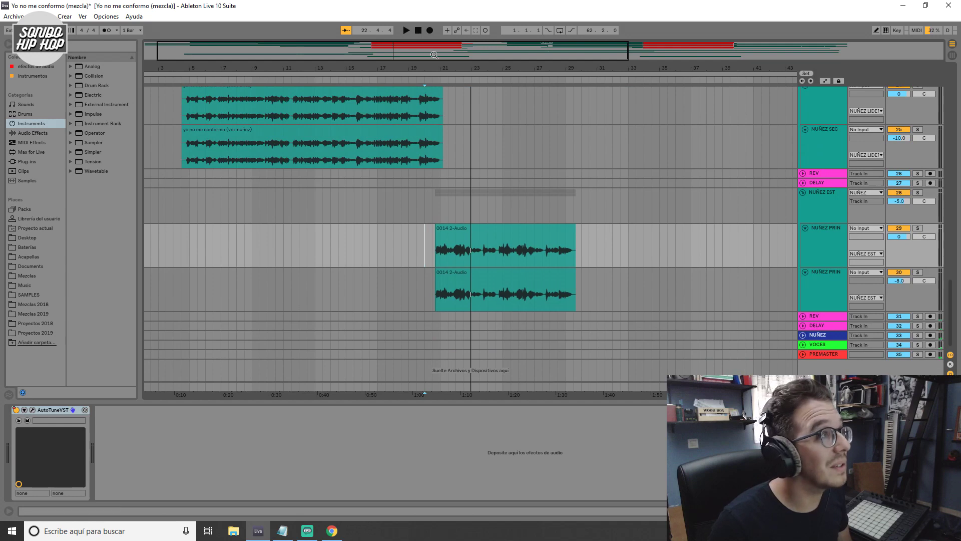
left_click_drag(434, 55, 615, 55)
scroll(732, 317, "up", 5)
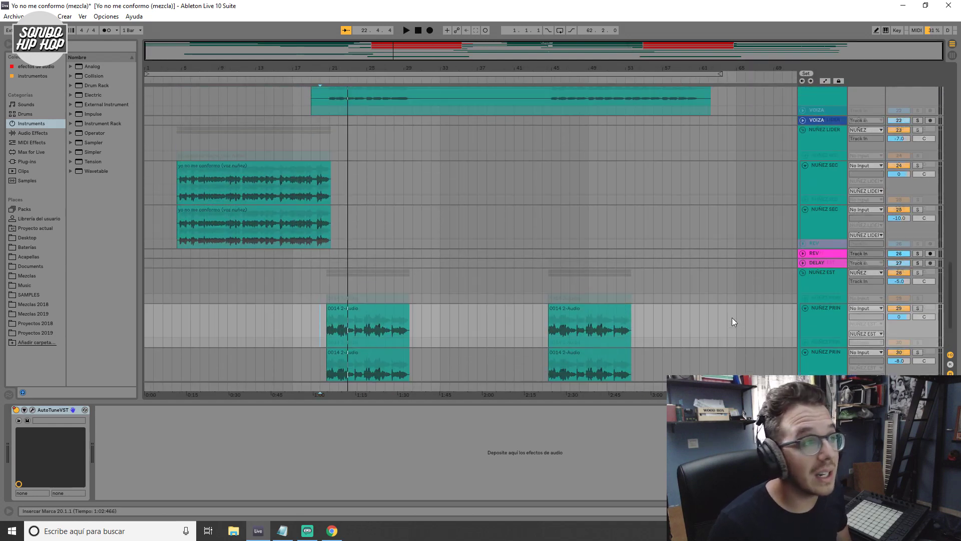
scroll(737, 305, "up", 10)
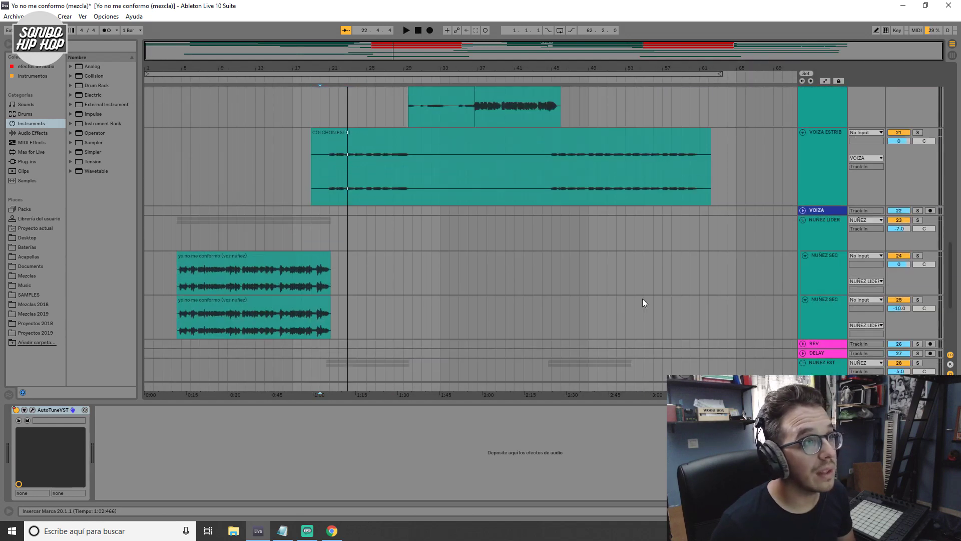
scroll(608, 283, "up", 10)
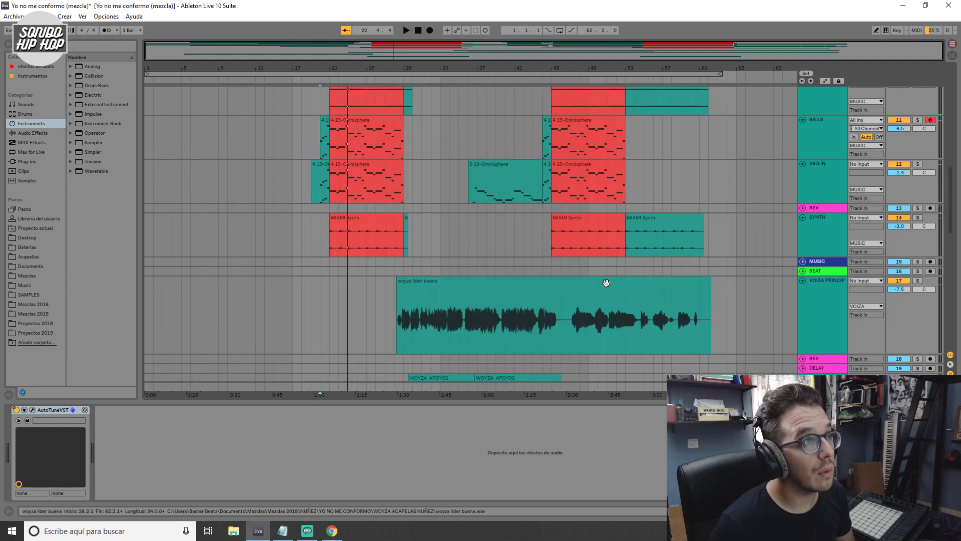
scroll(614, 284, "up", 10)
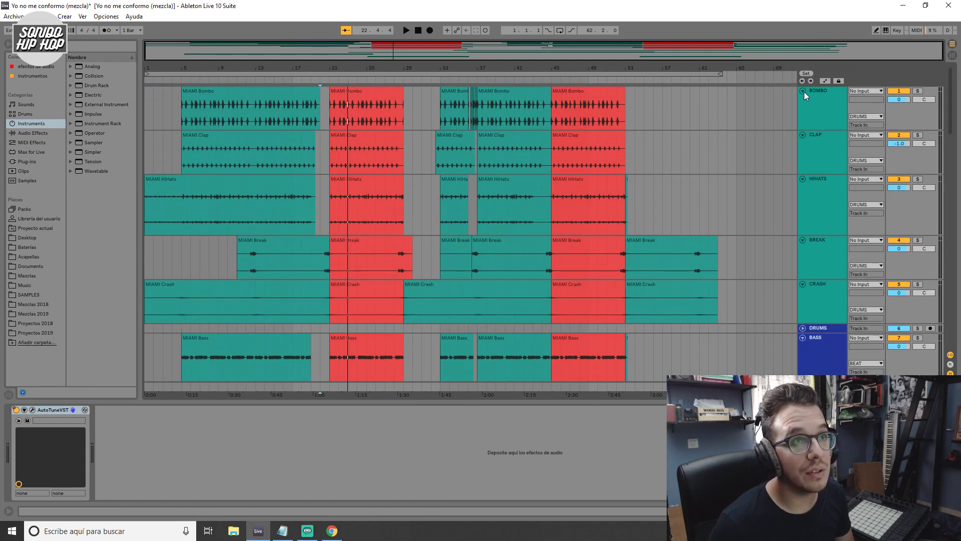
left_click(803, 91)
left_click(802, 100)
left_click(803, 109)
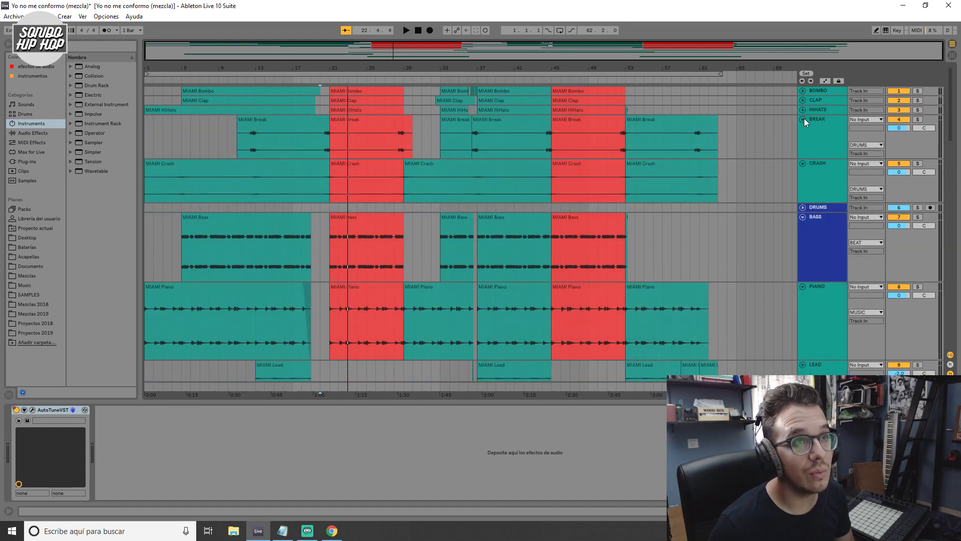
left_click(803, 119)
left_click(803, 128)
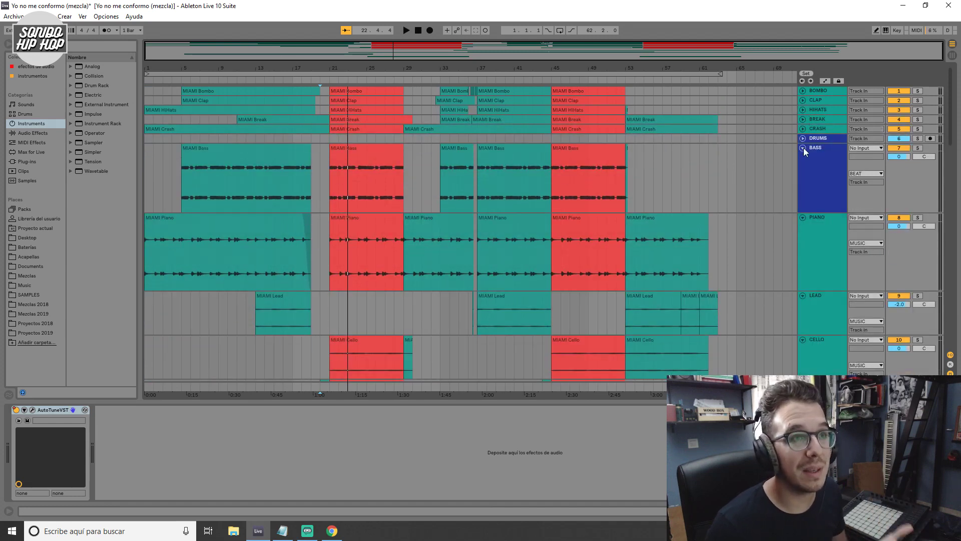
Fold the BASS track and the PIANO, LEAD, CELLO, BELLS, VIOLIN and SYNTH tracks.
left_click(803, 148)
left_click(803, 157)
left_click(803, 167)
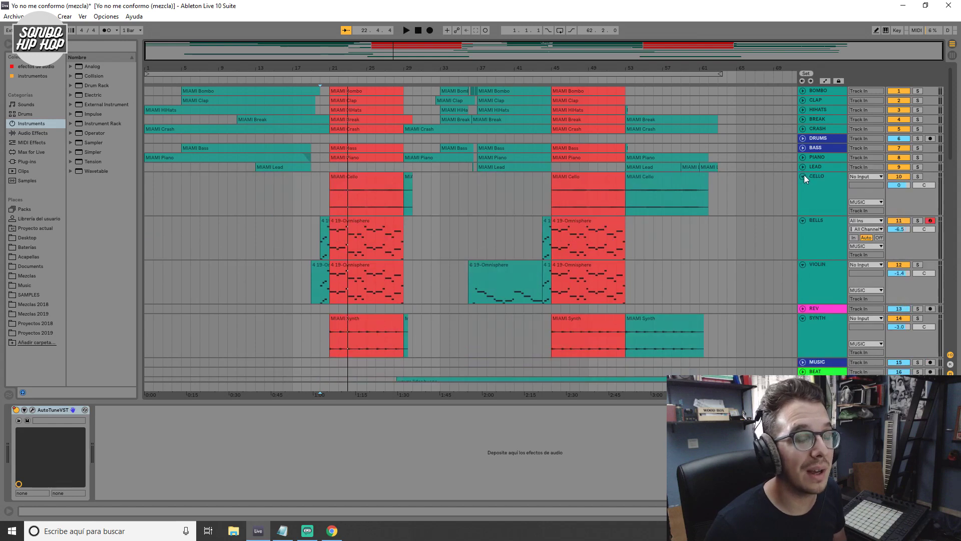
left_click(803, 176)
left_click(804, 185)
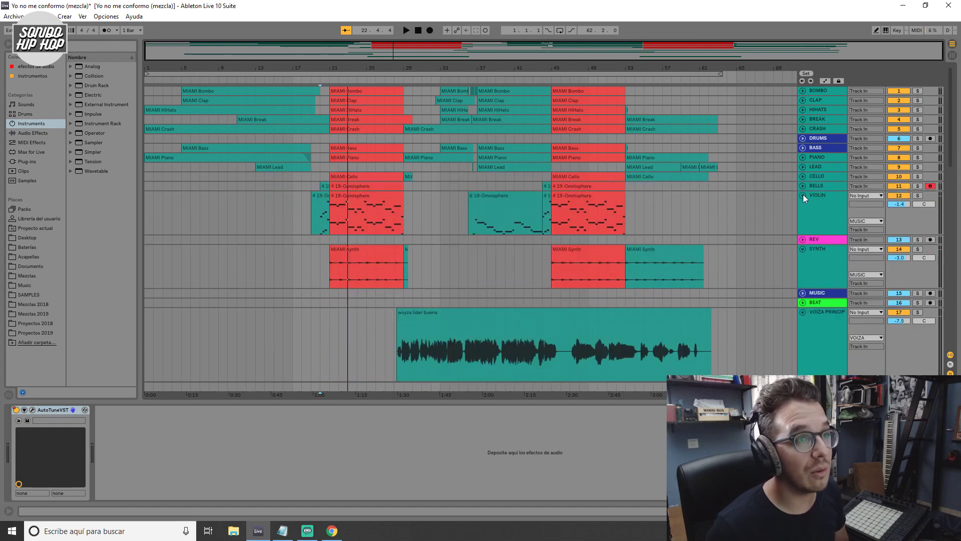
left_click(803, 195)
left_click(803, 214)
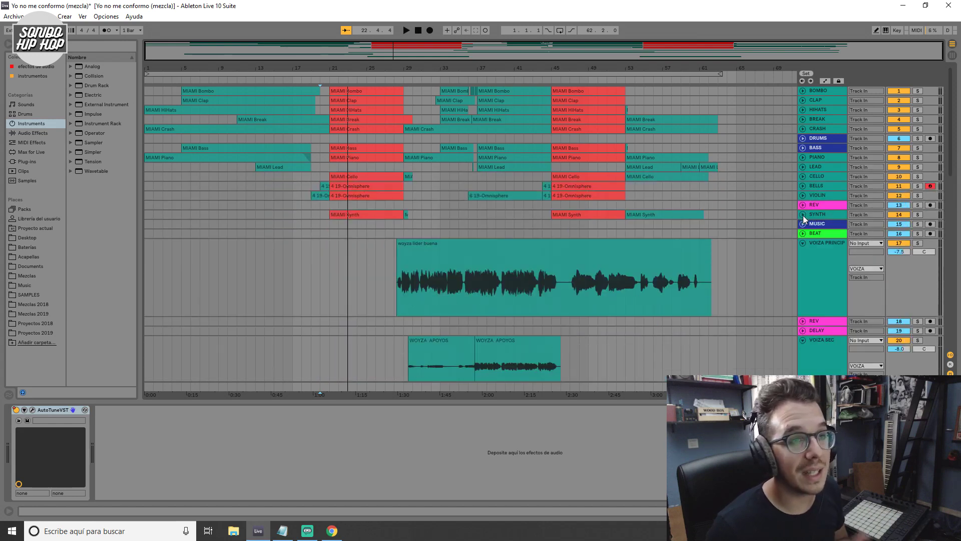
Fold the three VOIZA vocal tracks: VOIZA PRINCIP, VOIZA SEC and VOIZA ESTRIB.
left_click(803, 243)
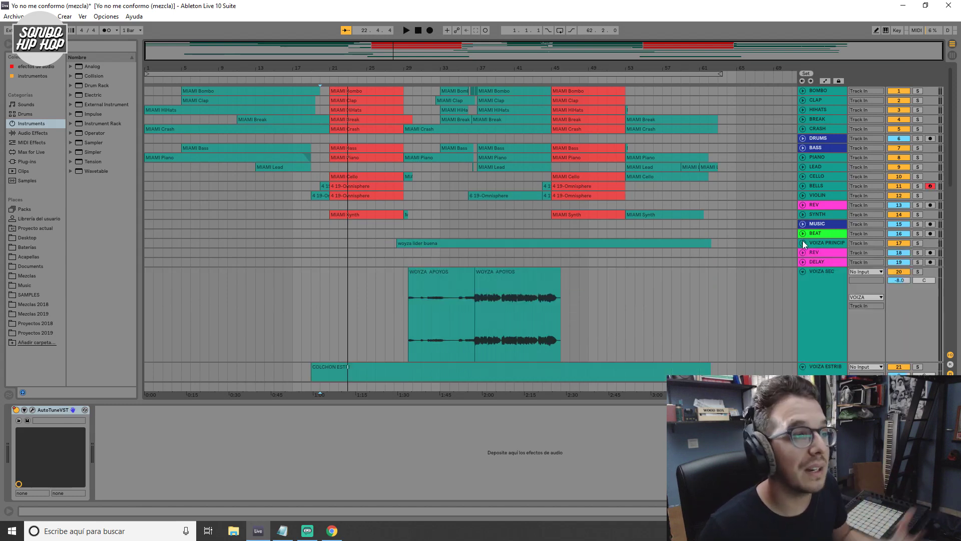
left_click(804, 271)
left_click(804, 278)
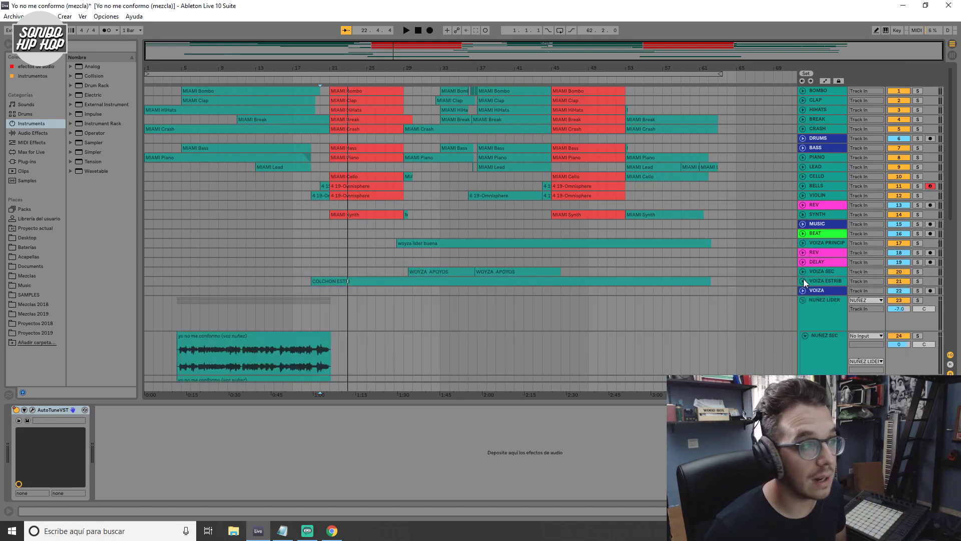
Fold both NUÑEZ SEC tracks and both NUÑEZ PRIN tracks inside their groups.
scroll(804, 279, "down", 2)
left_click(804, 284)
left_click(806, 294)
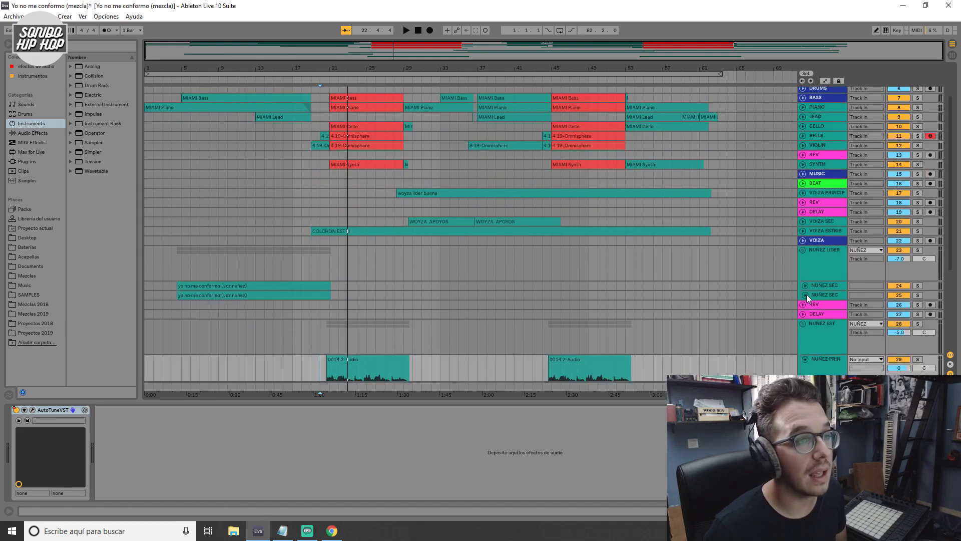
scroll(765, 276, "down", 3)
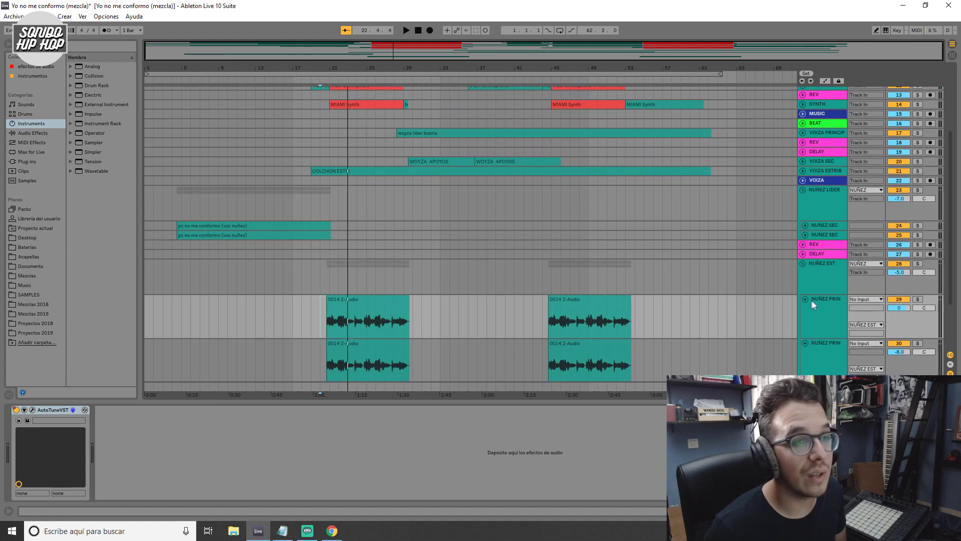
left_click(804, 299)
left_click(806, 311)
scroll(807, 311, "up", 3)
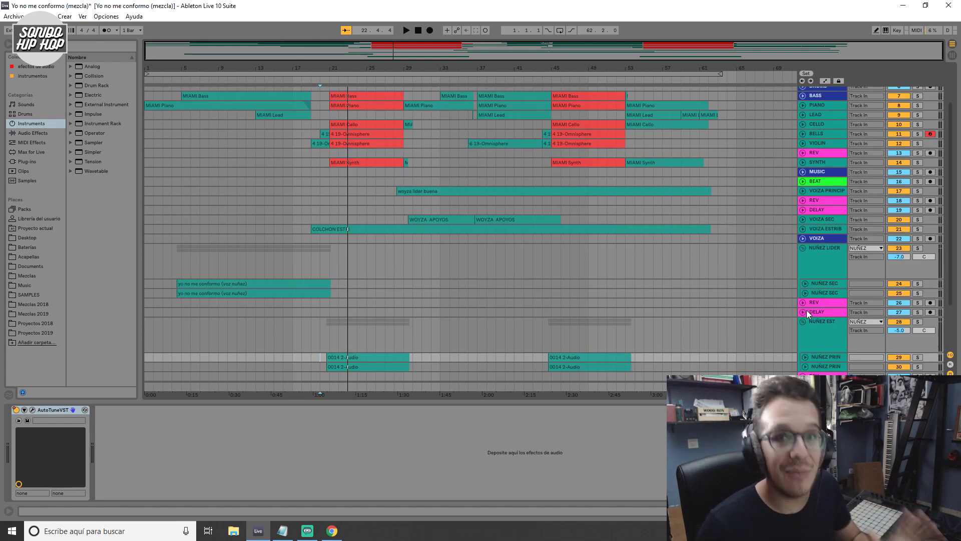
Go through the tracks one by one from BOMBO to LEAD, displaying the effects chain of each.
scroll(788, 278, "up", 3)
left_click(821, 100)
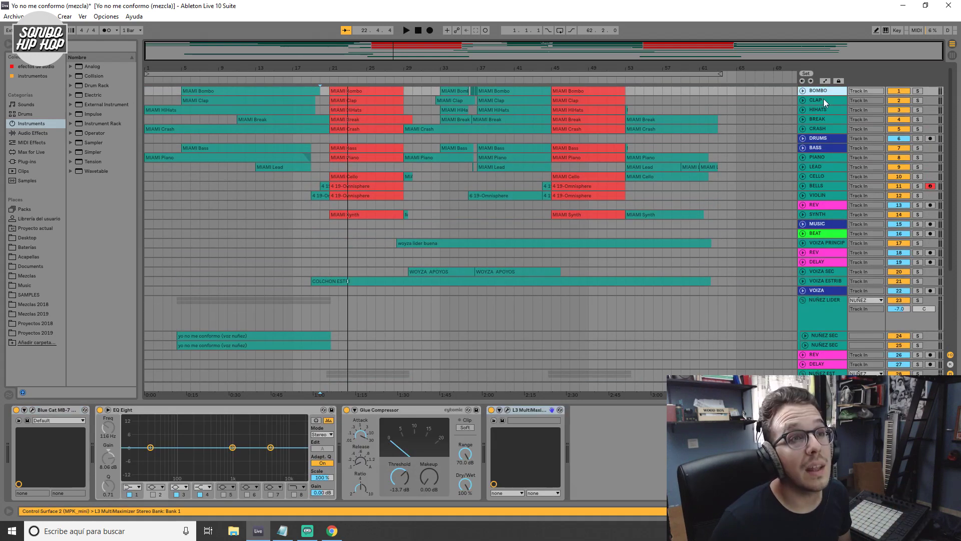
left_click(826, 108)
left_click(828, 122)
left_click(830, 128)
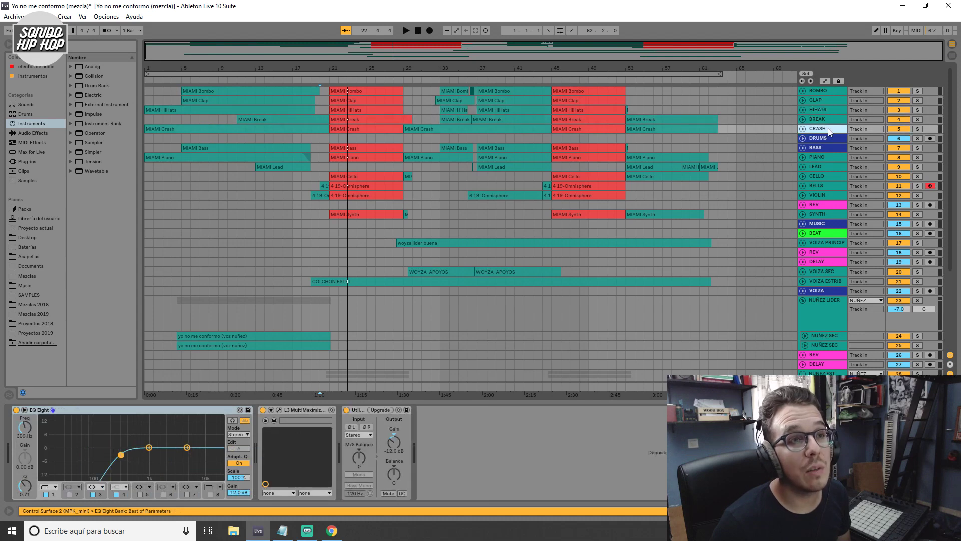
left_click(831, 137)
left_click(830, 149)
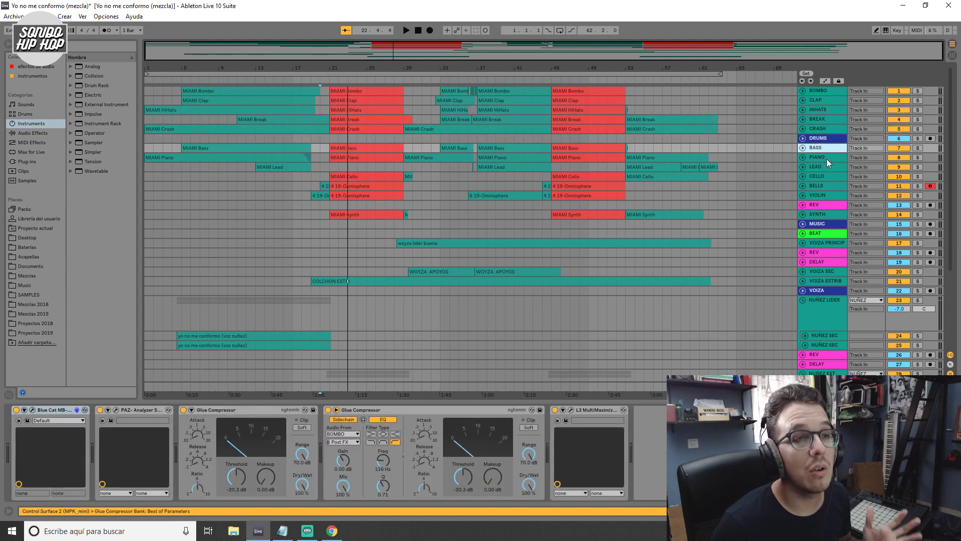
left_click(828, 158)
left_click(827, 167)
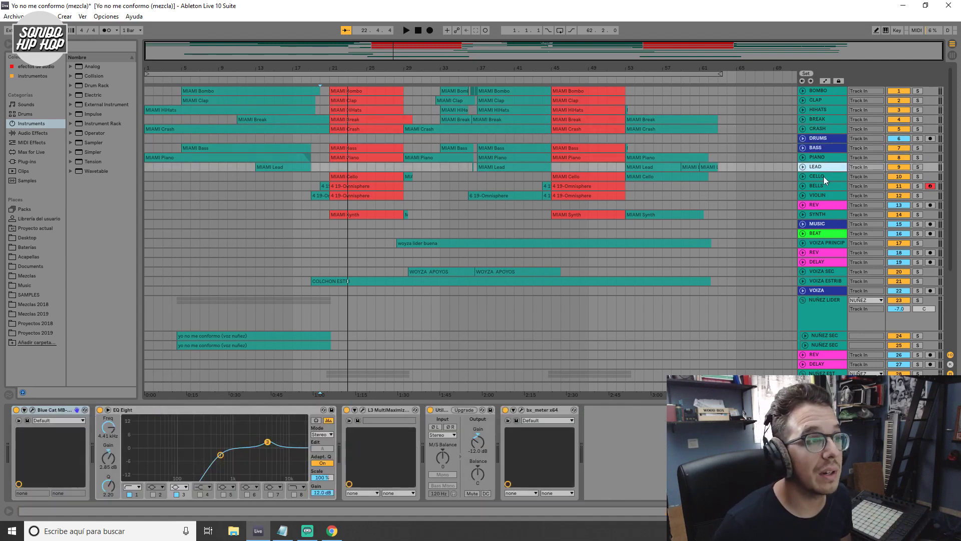
Return to the BOMBO, CLAP and HIHATS tracks in turn to review their effects chains.
left_click(831, 91)
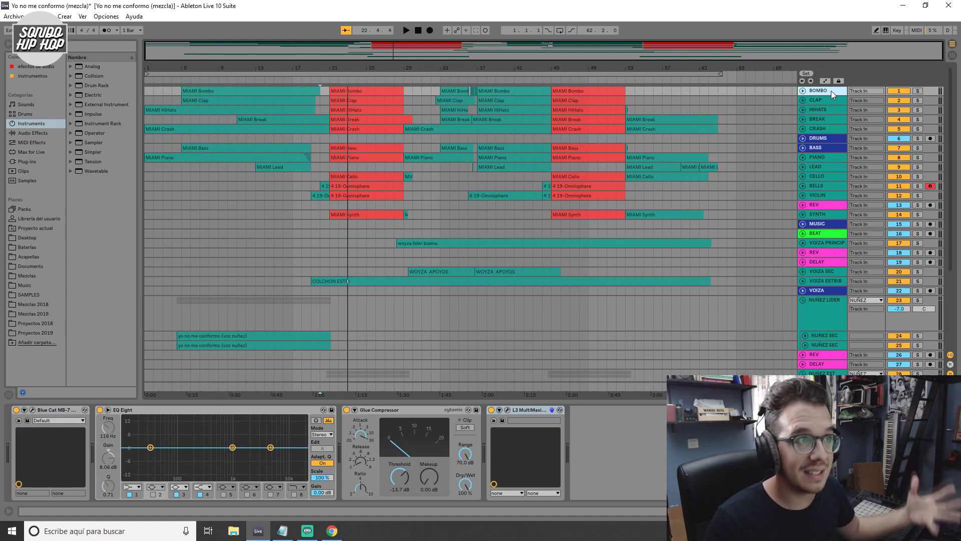
left_click(824, 99)
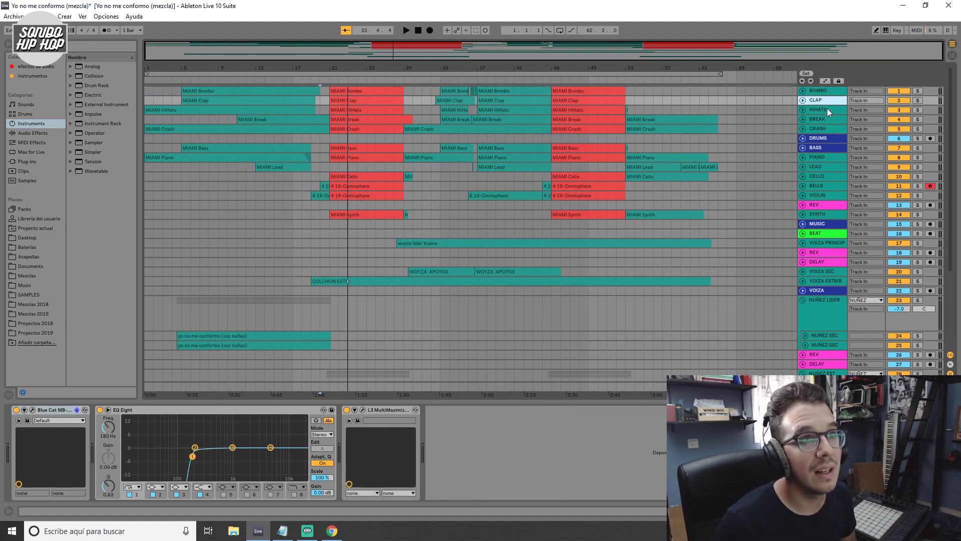
left_click(827, 110)
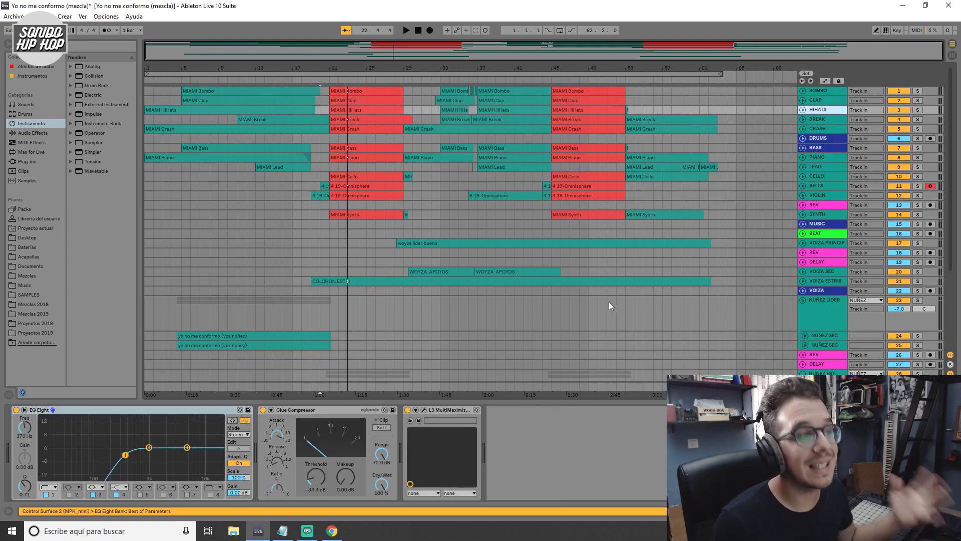